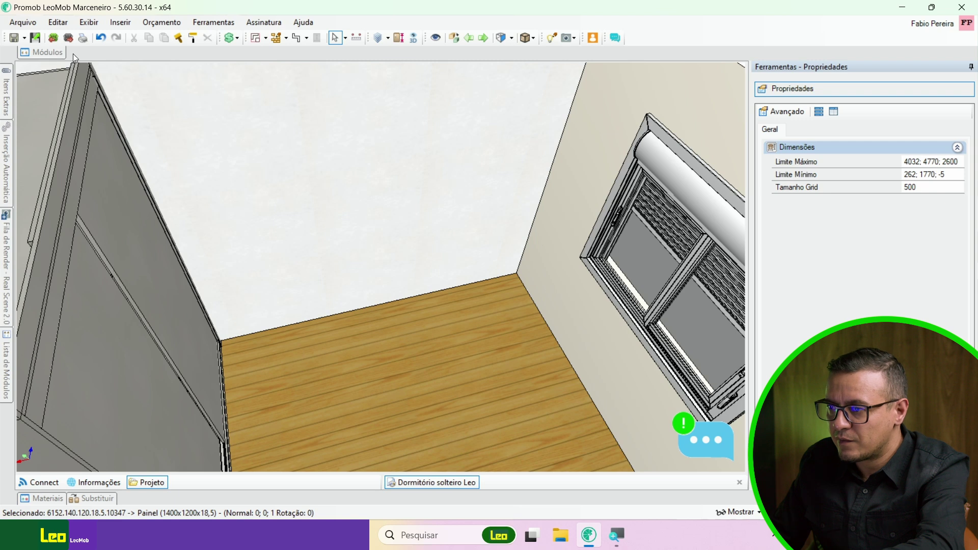
# - Insert the Colchão Box 02 mattress from the Decore bedroom library onto the floor between the wardrobe and the window wall
pyautogui.click(57, 57)
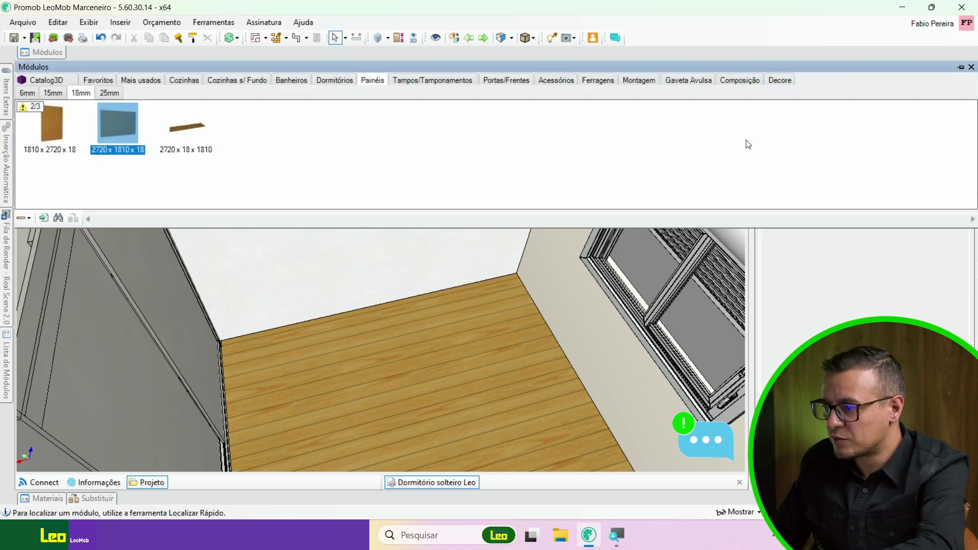
pyautogui.click(784, 81)
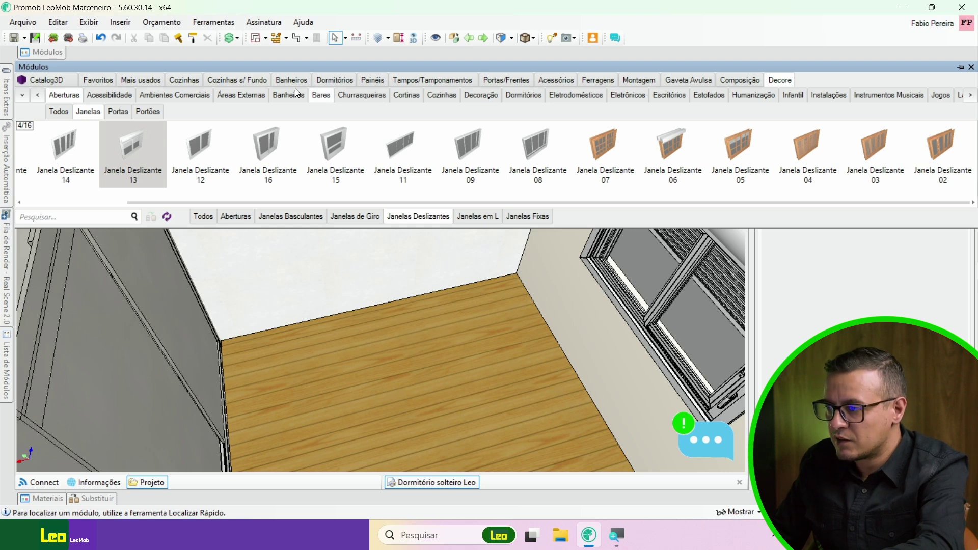
pyautogui.click(531, 99)
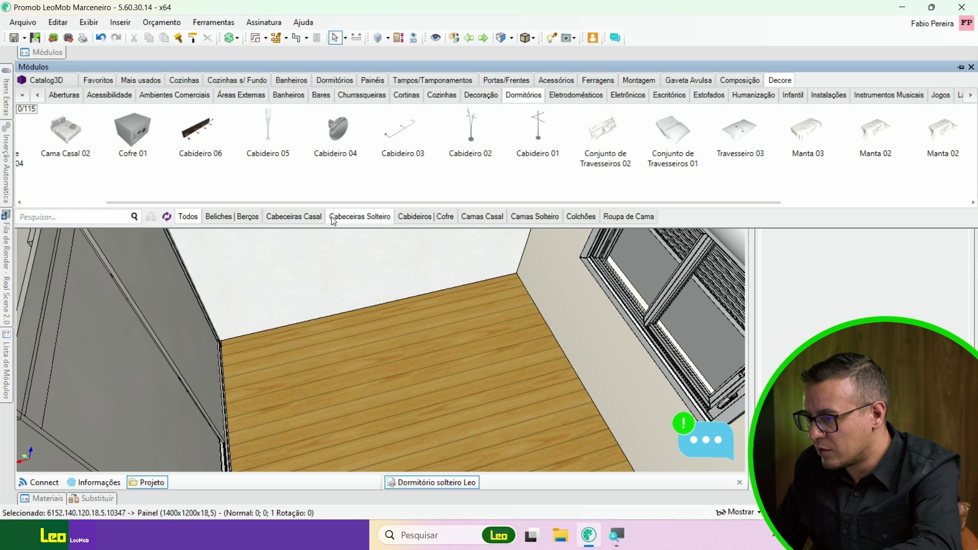
pyautogui.click(310, 217)
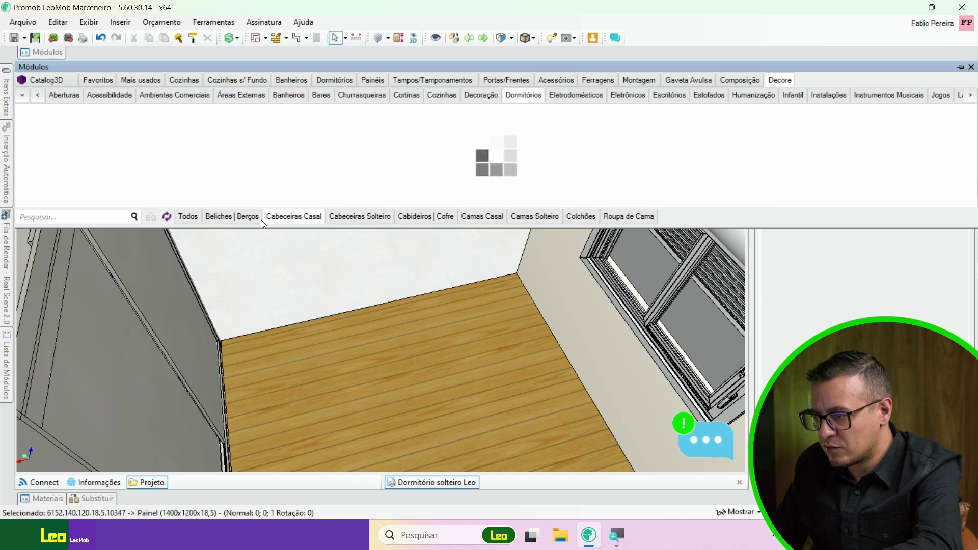
pyautogui.click(226, 219)
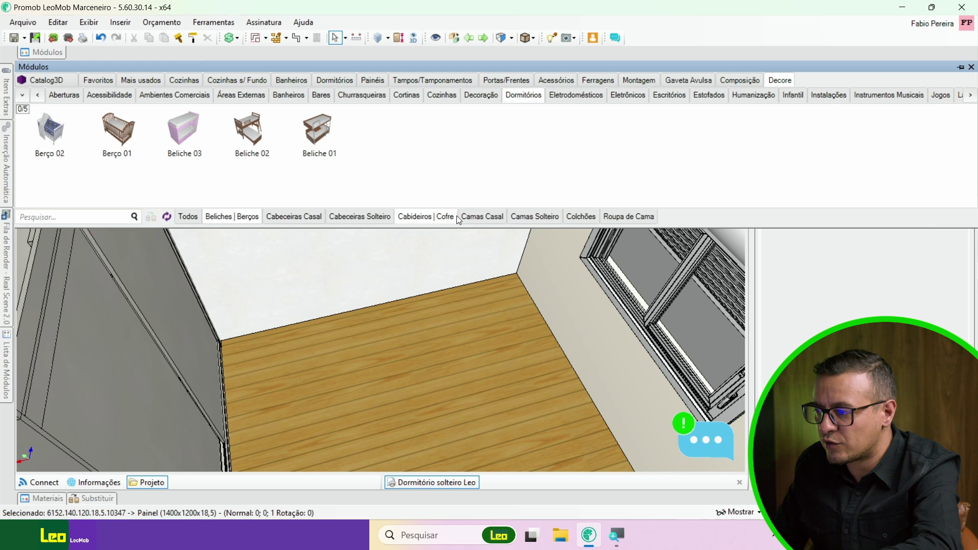
pyautogui.click(580, 217)
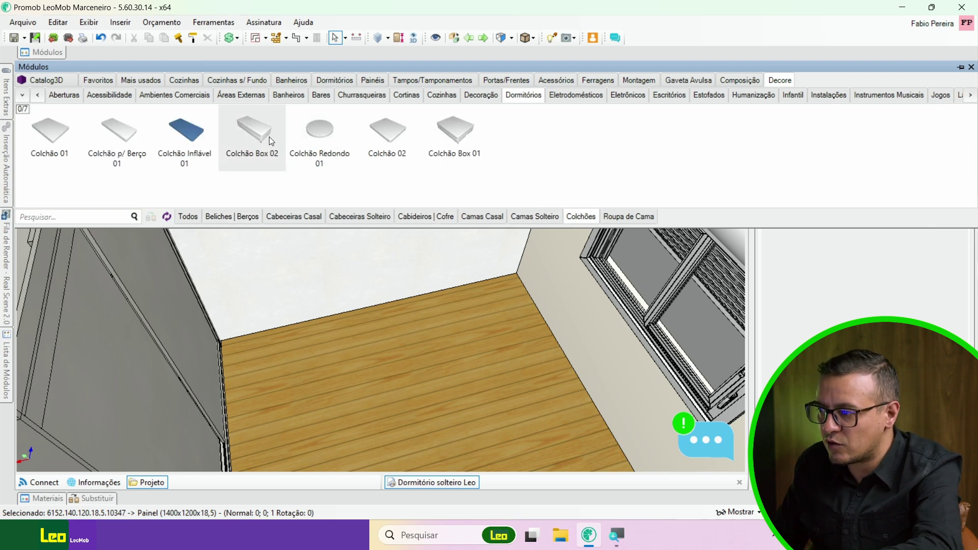
pyautogui.click(258, 127)
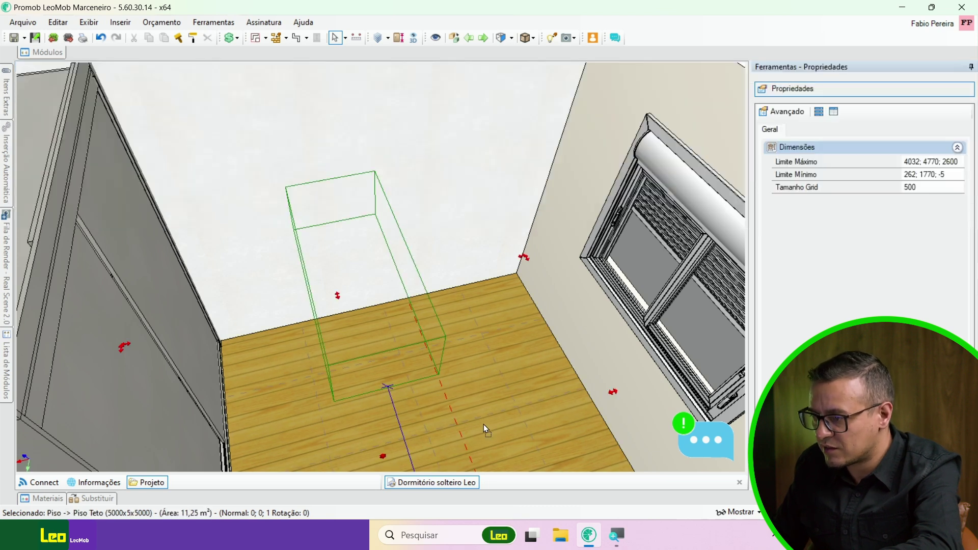
pyautogui.click(531, 416)
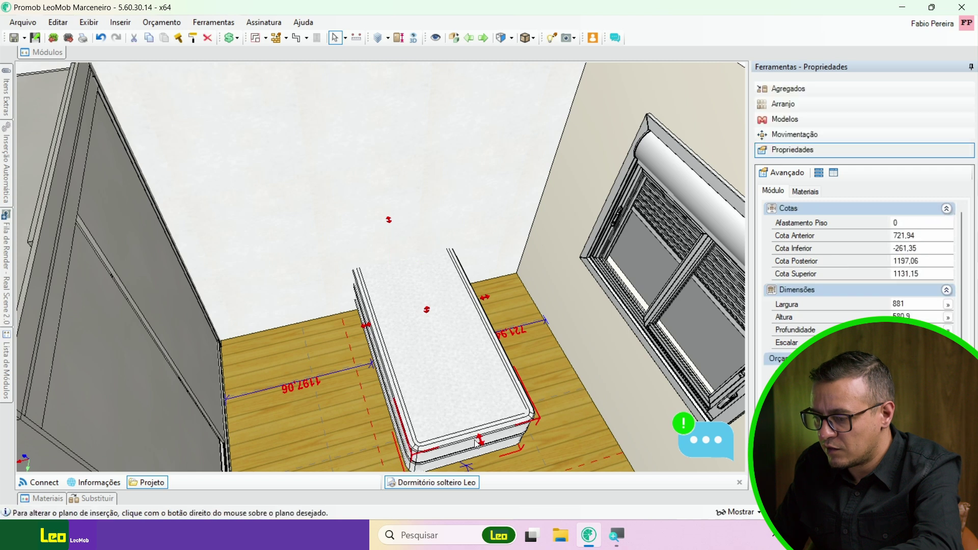
# - Rotate the mattress 90° about its vertical axis and place it lengthwise along the back wall
pyautogui.moveTo(474, 442); pyautogui.dragTo(348, 334)
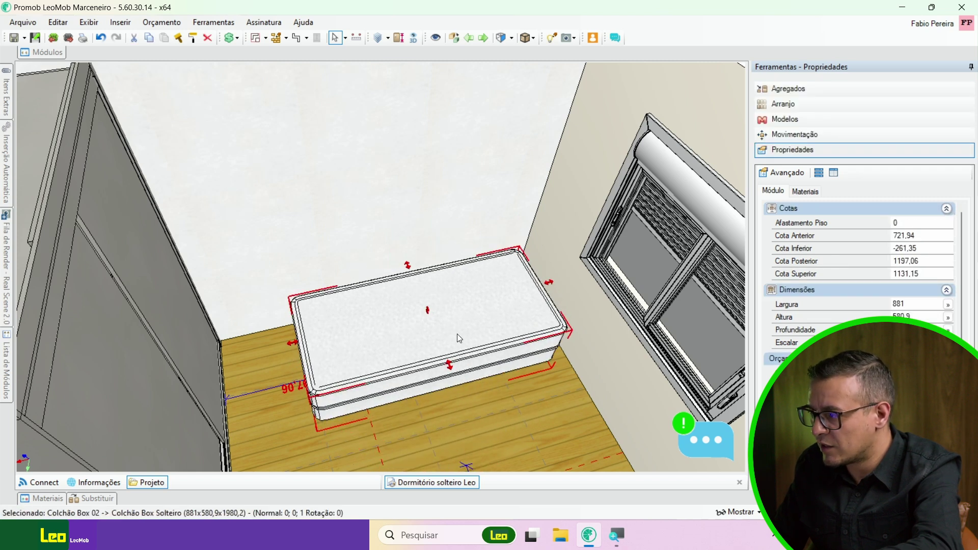
pyautogui.click(778, 138)
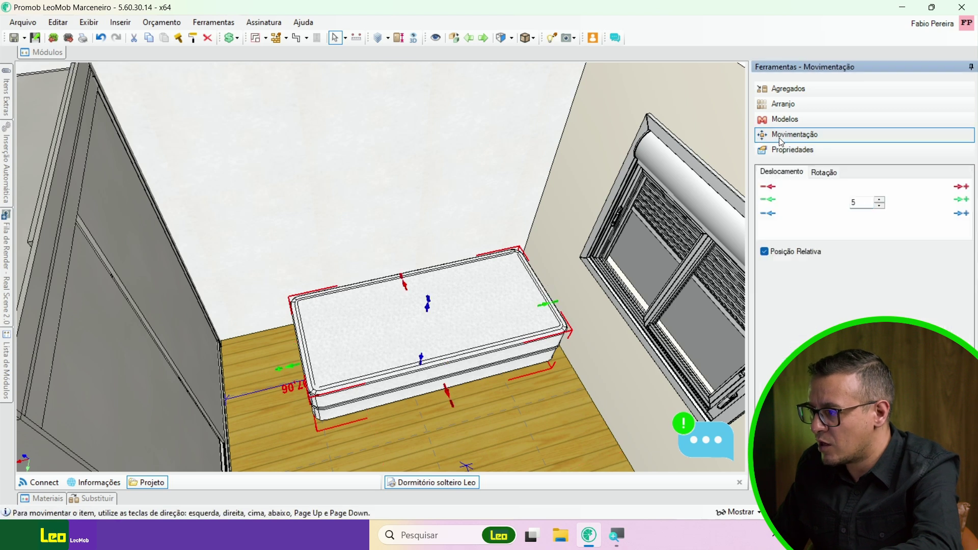
pyautogui.click(824, 172)
pyautogui.click(767, 213)
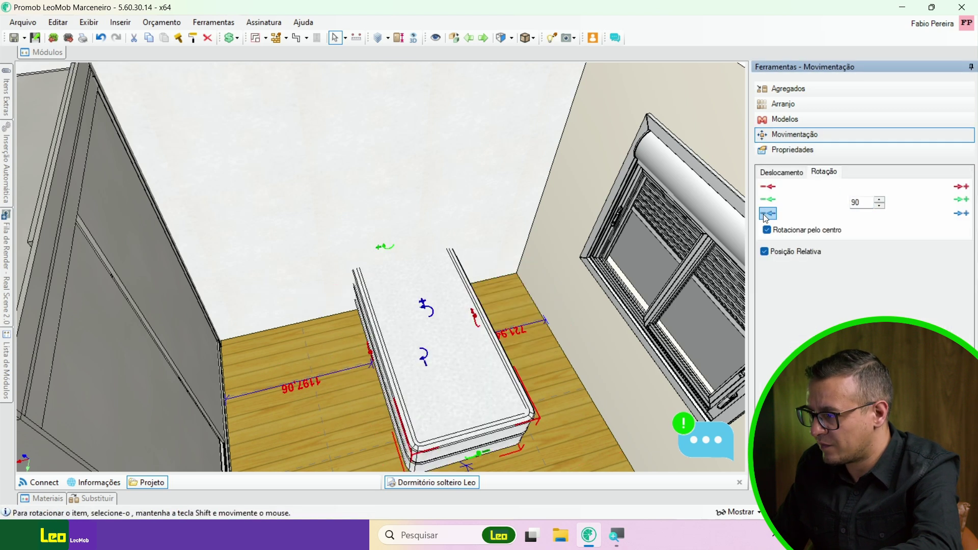
pyautogui.click(961, 215)
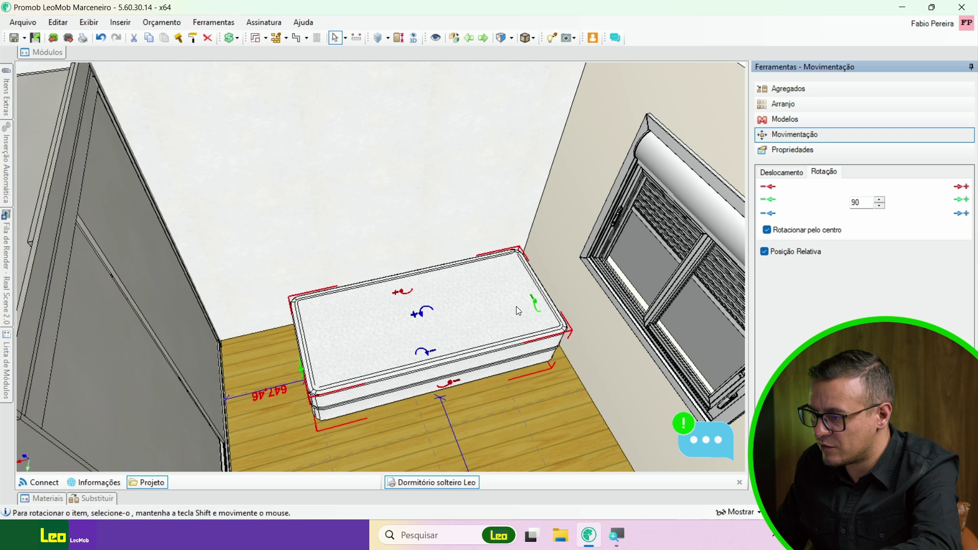
# - Add the Colcha Solteiro bedspread to the mattress and adjust the bed's position along the back wall
pyautogui.click(800, 92)
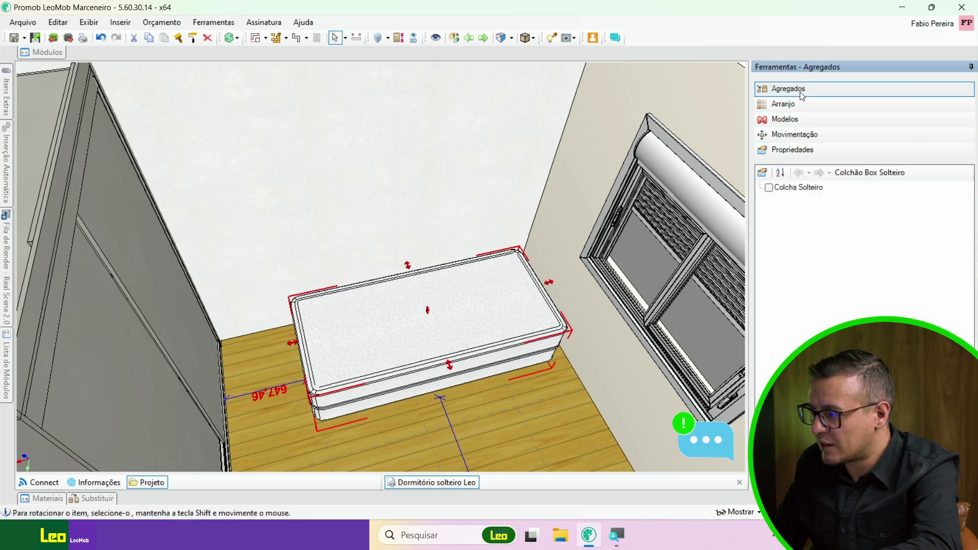
pyautogui.click(768, 188)
pyautogui.moveTo(378, 359); pyautogui.dragTo(422, 376)
pyautogui.scroll(2, 422, 376)
pyautogui.moveTo(422, 376); pyautogui.dragTo(427, 354, button='middle')
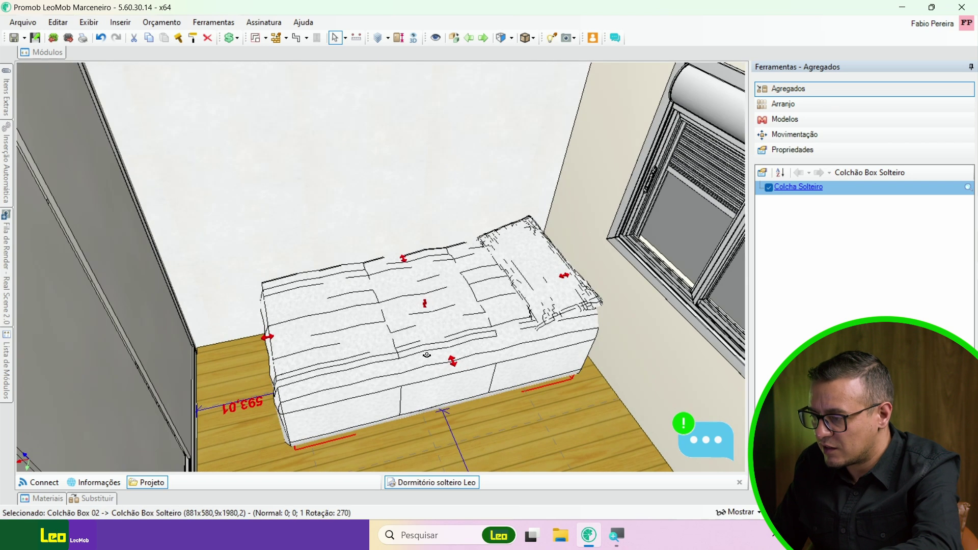
# - Shift the covered box bed closer to the window wall, and delete it from the room
pyautogui.moveTo(59, 56)
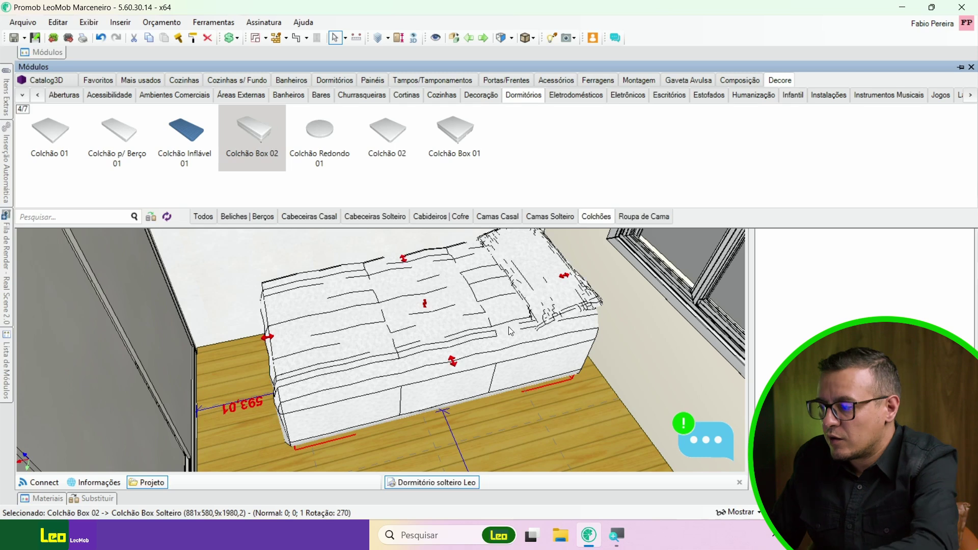
pyautogui.moveTo(433, 349); pyautogui.dragTo(459, 343)
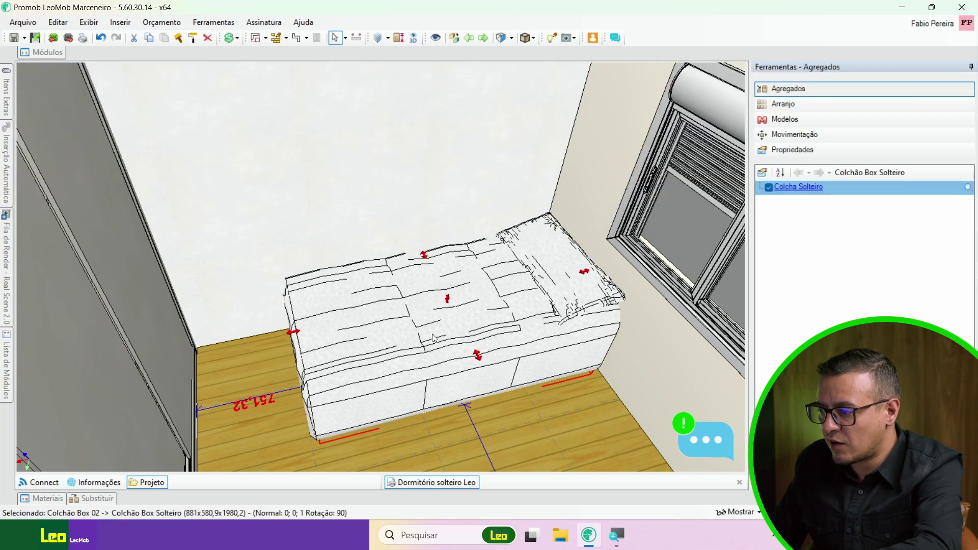
pyautogui.moveTo(413, 328); pyautogui.dragTo(397, 345, button='middle')
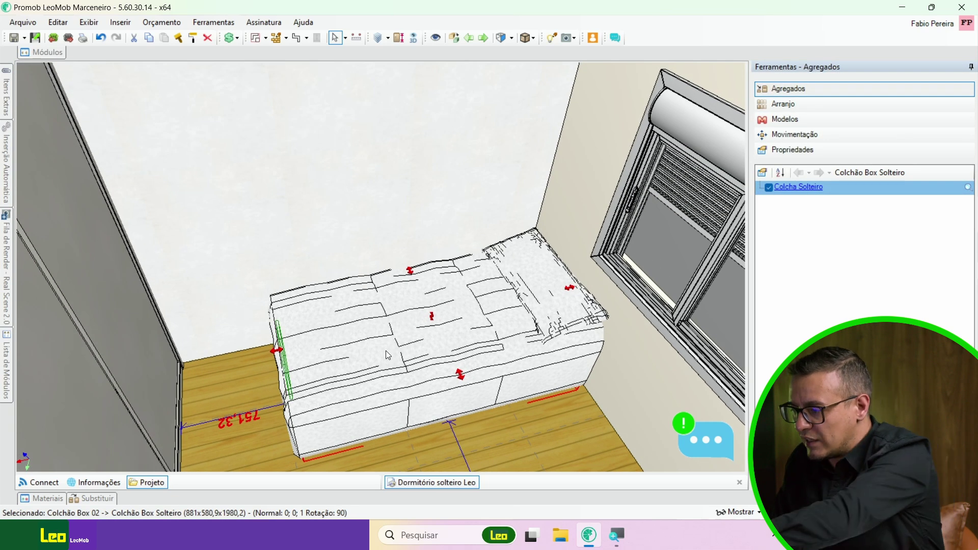
pyautogui.click(385, 351)
pyautogui.press('Delete')
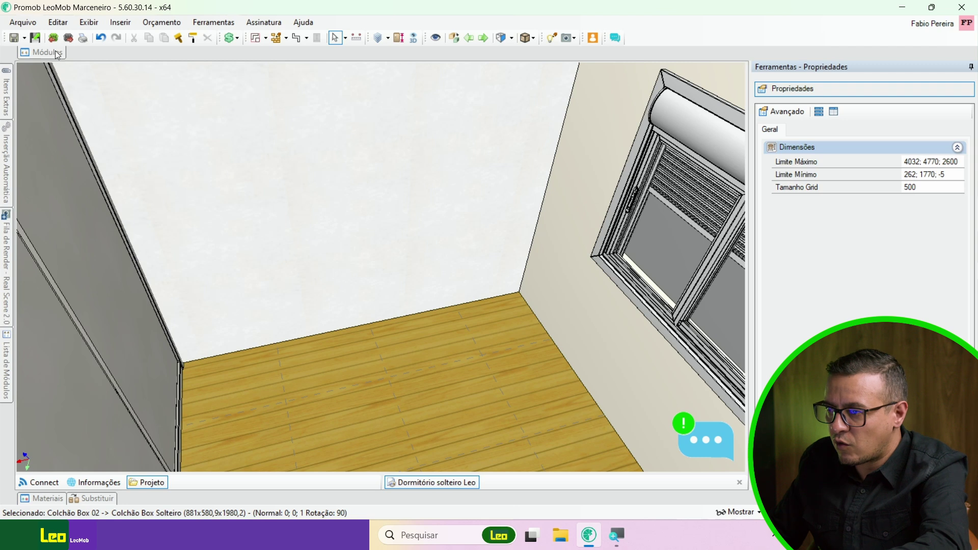
# - Search the Catalog3D library for "cama"
pyautogui.moveTo(55, 51)
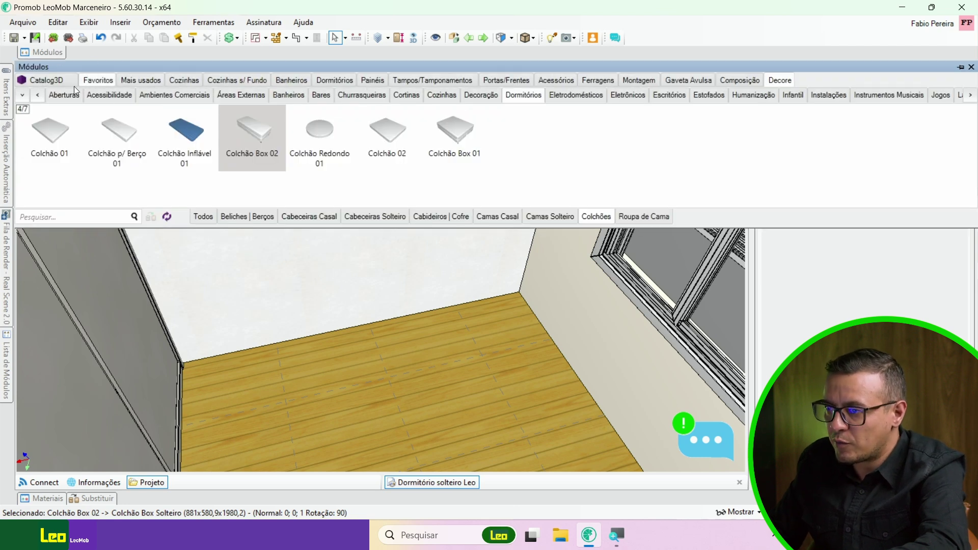
pyautogui.click(51, 82)
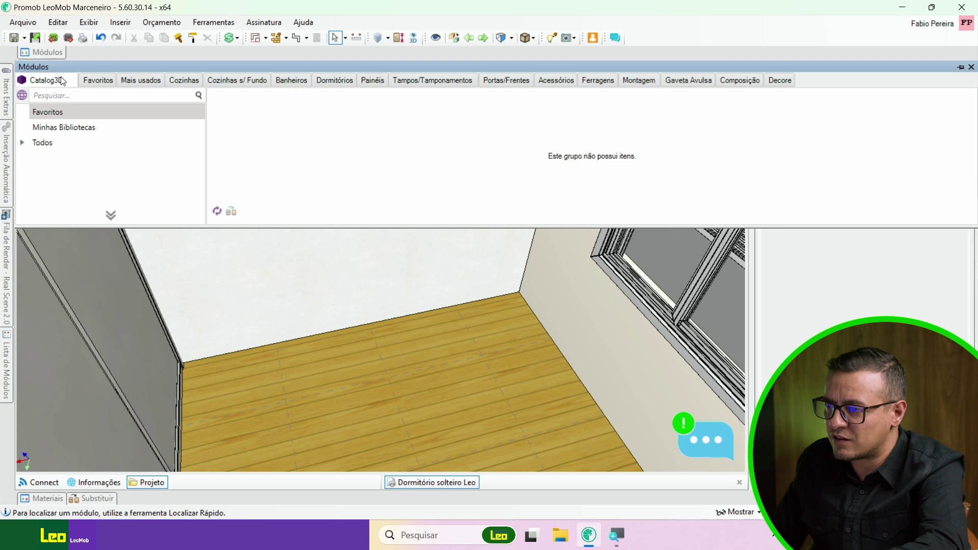
pyautogui.click(75, 96)
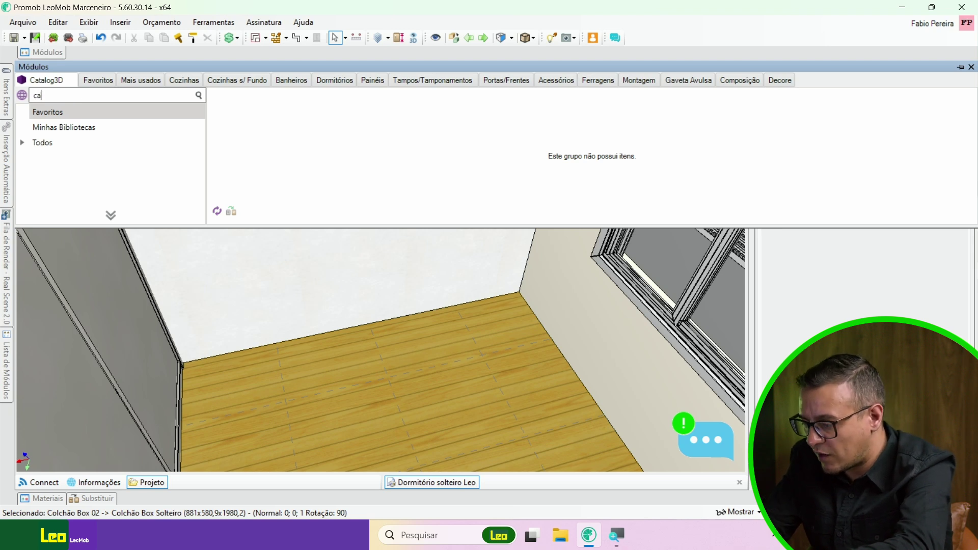
pyautogui.write('cama')
pyautogui.press('Return')
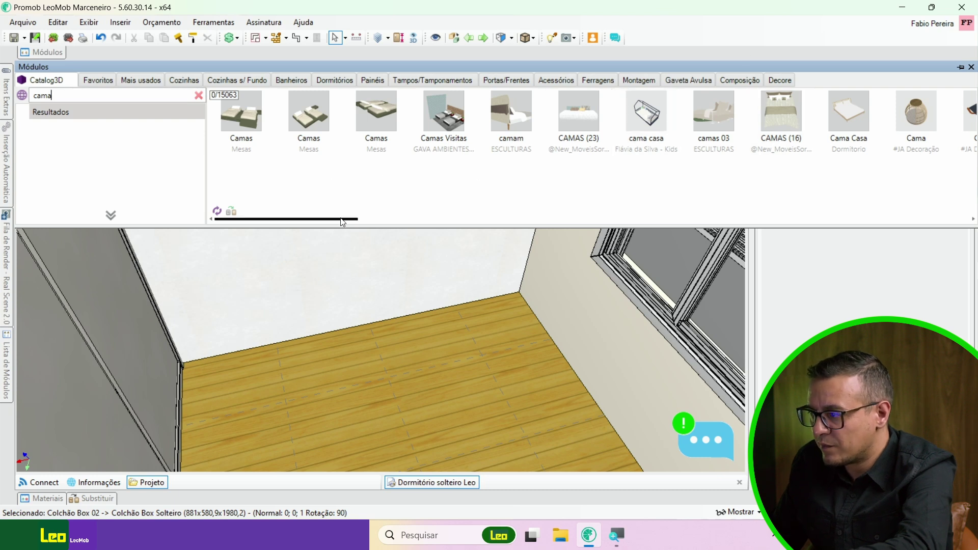
# - Insert the Cama 02 bed from the search results and slide it along the back wall toward the window wall
pyautogui.moveTo(341, 222); pyautogui.dragTo(513, 222)
pyautogui.moveTo(475, 110); pyautogui.dragTo(470, 400)
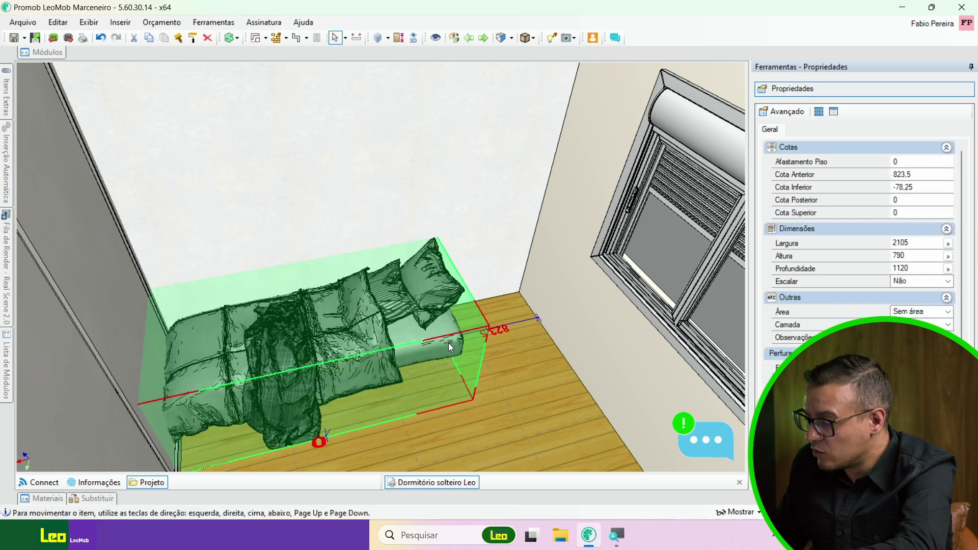
pyautogui.moveTo(453, 362); pyautogui.dragTo(527, 362)
pyautogui.scroll(6, 442, 391)
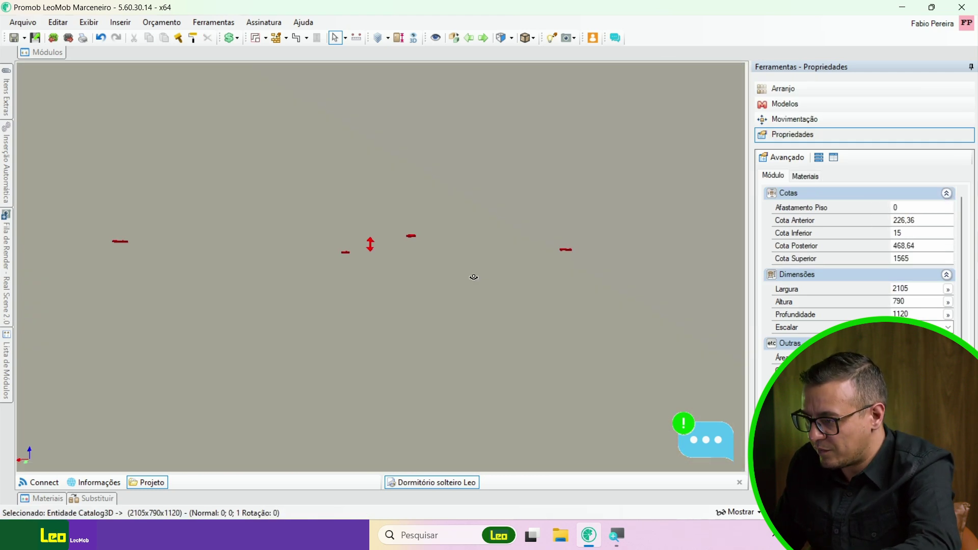
# - Delete the Cama 02 bed from the room
pyautogui.moveTo(473, 277); pyautogui.dragTo(463, 395, button='middle')
pyautogui.press('Delete')
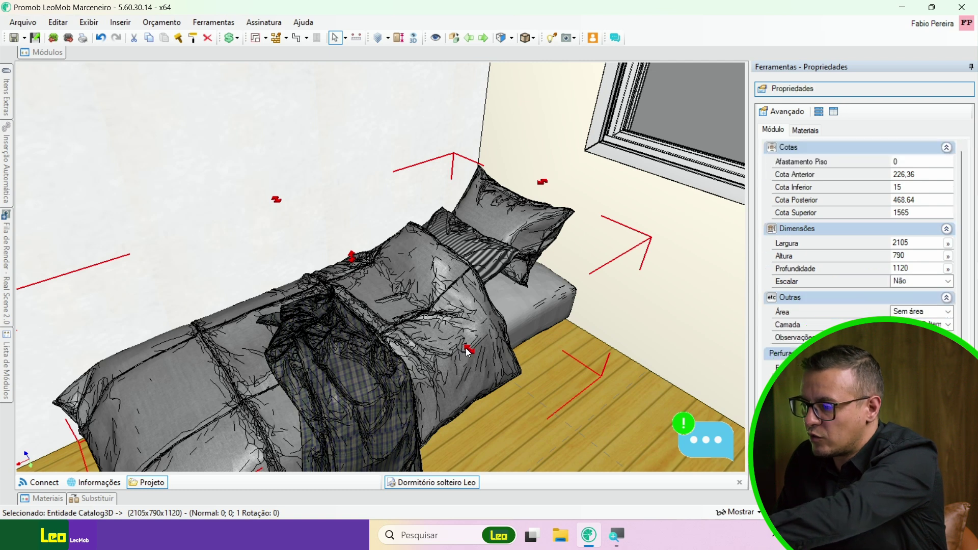
pyautogui.moveTo(451, 323); pyautogui.dragTo(397, 259, button='middle')
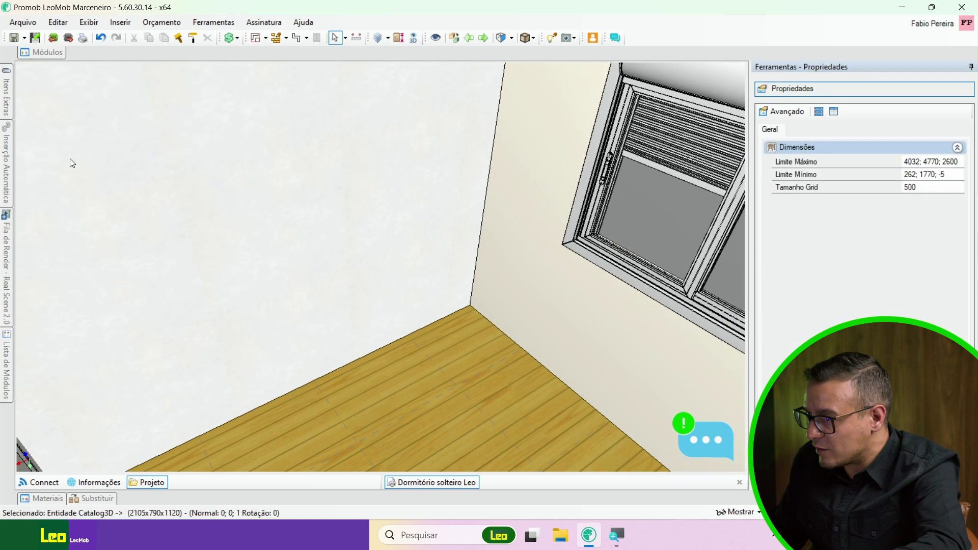
# - Insert the Cama 01 bed with the beige cover from the "cama" results onto the bedroom floor
pyautogui.click(59, 51)
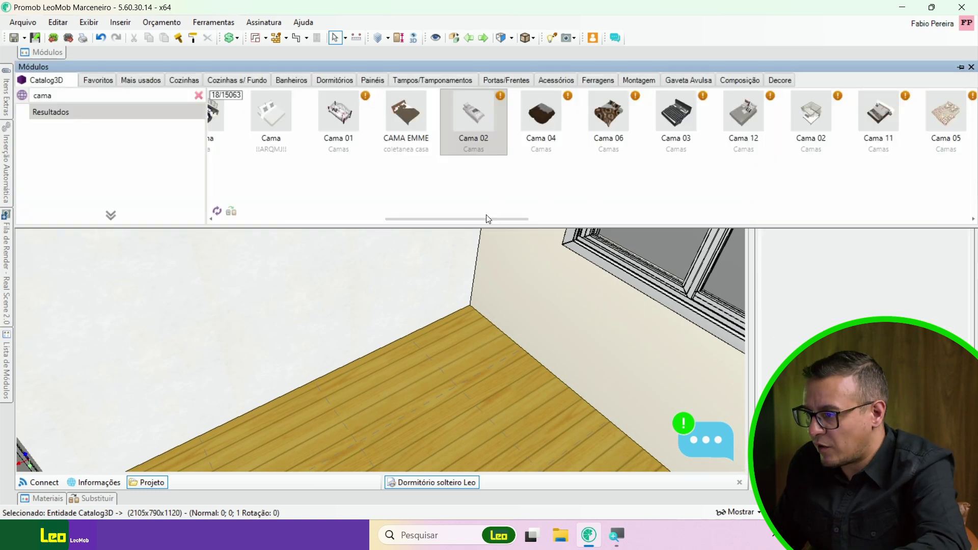
pyautogui.moveTo(486, 219); pyautogui.dragTo(602, 224)
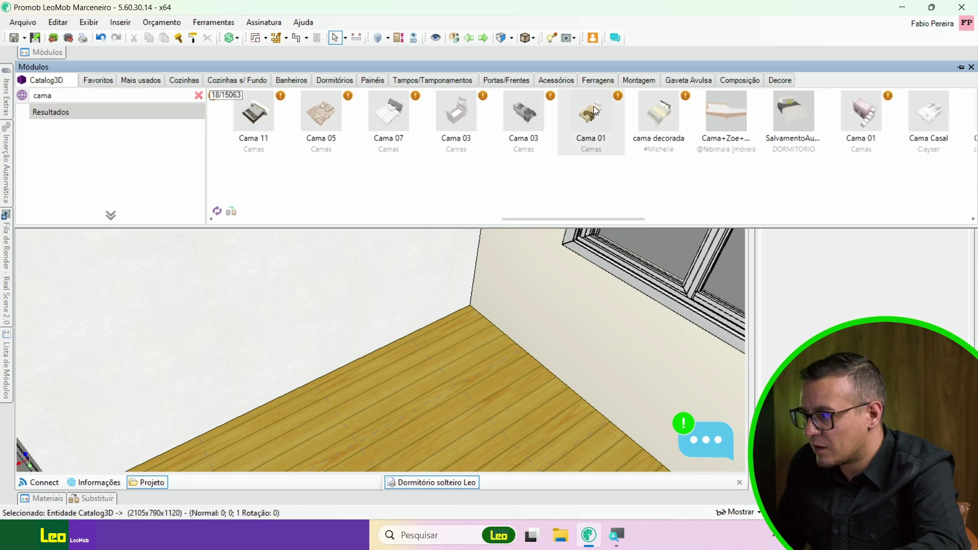
pyautogui.moveTo(594, 103); pyautogui.dragTo(519, 420)
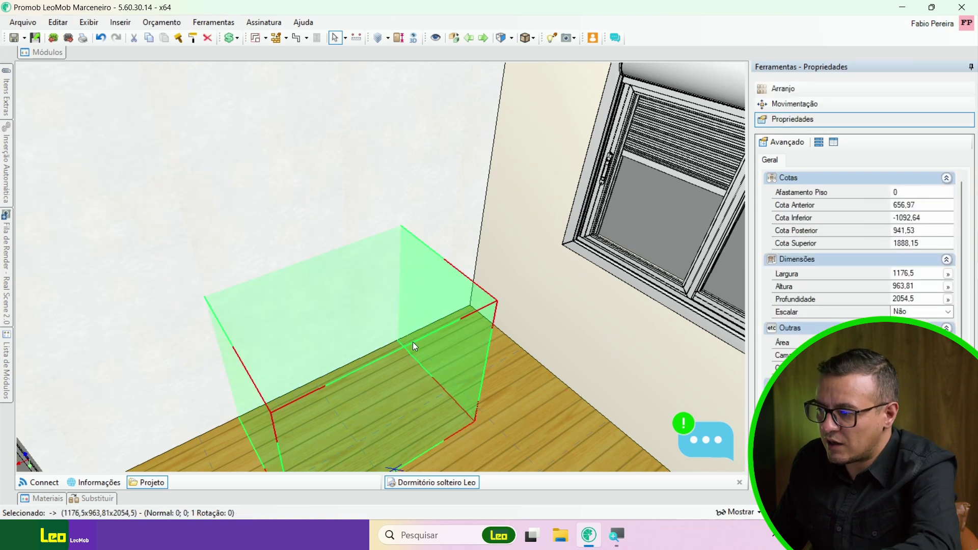
pyautogui.press('Escape')
# - Turn the Cama 01 bed so its pillow faces the window wall, and move it into the corner along the back wall
pyautogui.scroll(-2, 412, 342)
pyautogui.click(336, 436)
pyautogui.moveTo(335, 435); pyautogui.dragTo(493, 300)
pyautogui.moveTo(398, 345); pyautogui.dragTo(496, 381)
pyautogui.scroll(4, 482, 423)
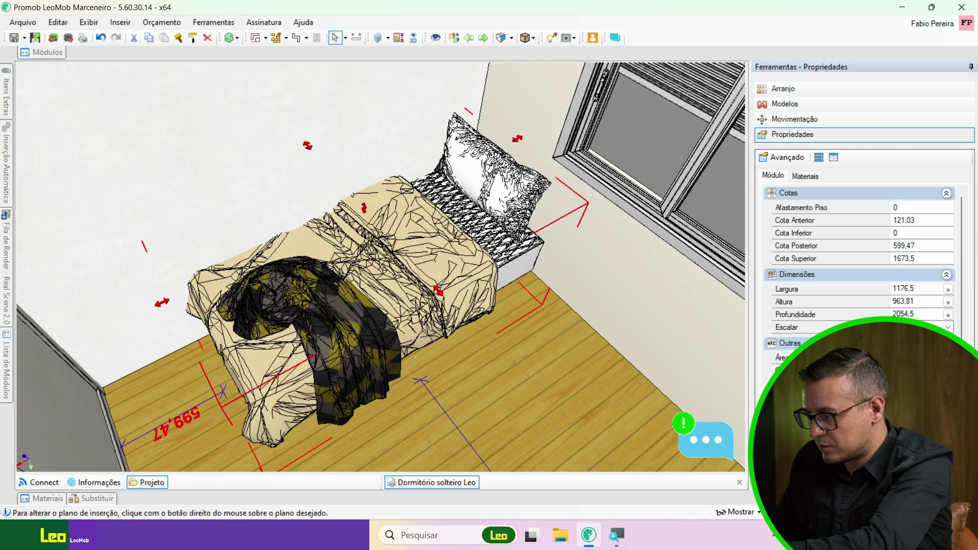
# - Nudge the Cama 01 bed into its final position near the corner, with a Cota Inferior of 200 and Cota Anterior of 375,65
pyautogui.press('Down')
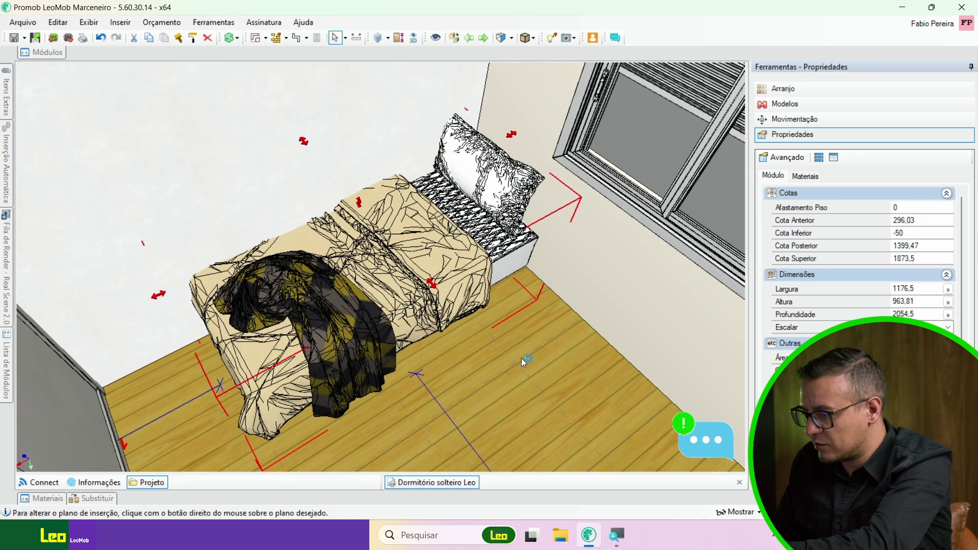
pyautogui.press('Up')
pyautogui.press('Up')
pyautogui.press('Up')
pyautogui.press('Up')
pyautogui.press('Up')
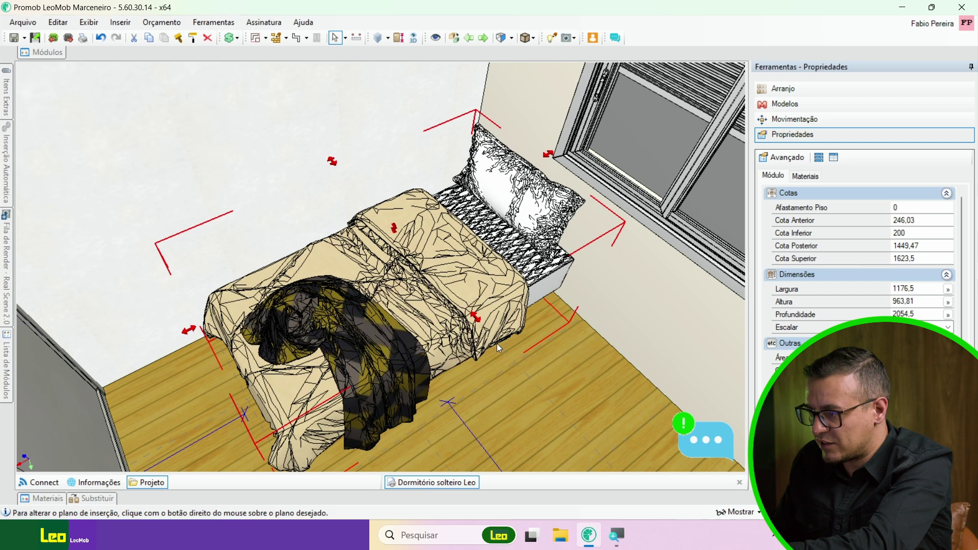
pyautogui.press('Up')
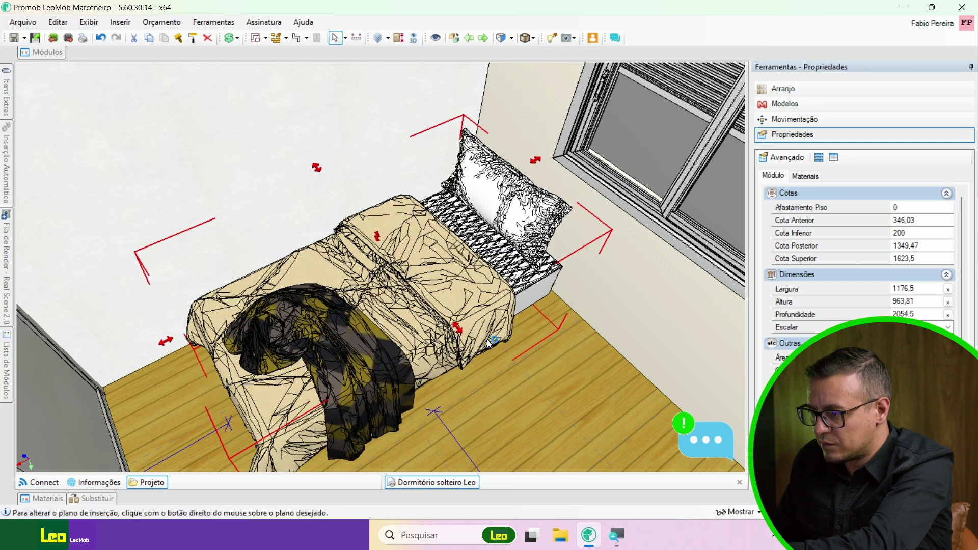
pyautogui.press('Down')
pyautogui.moveTo(306, 363); pyautogui.dragTo(341, 350)
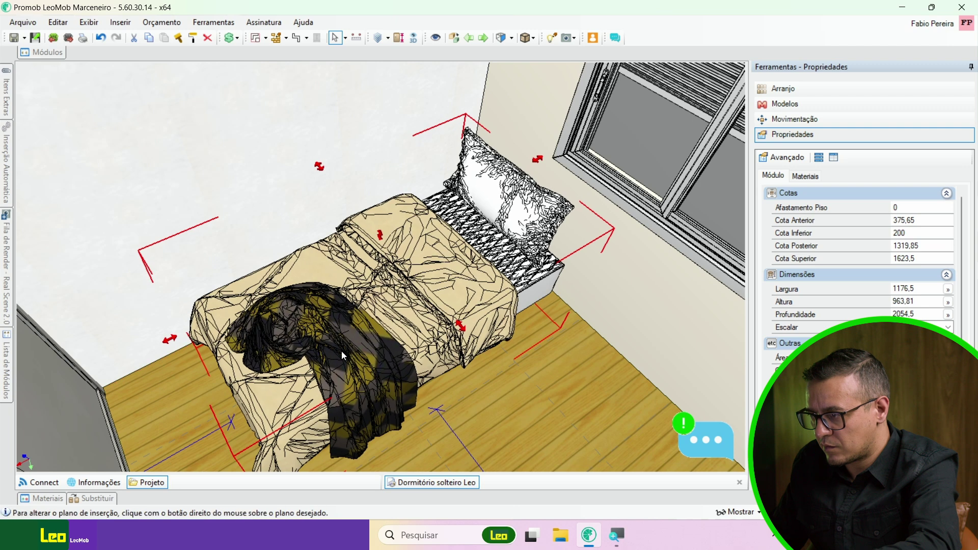
pyautogui.click(467, 375)
# - Examine the placed bed up close from a lower angle
pyautogui.scroll(1, 363, 329)
pyautogui.moveTo(363, 330); pyautogui.dragTo(392, 292, button='middle')
pyautogui.scroll(2, 443, 346)
pyautogui.scroll(2, 442, 348)
pyautogui.click(356, 344)
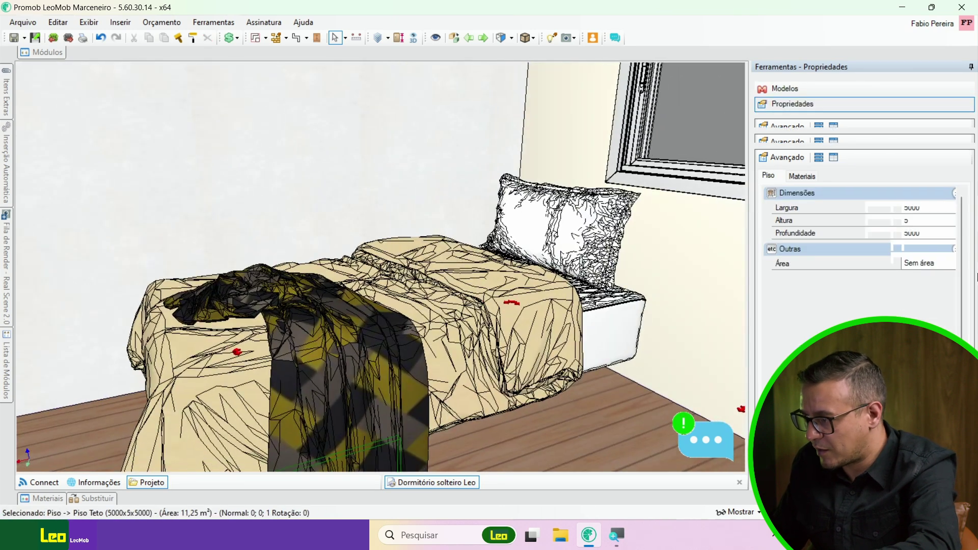
# - Try floor offsets (Afastamento Piso) of 50, 0 and -50 for the bed
pyautogui.click(927, 207)
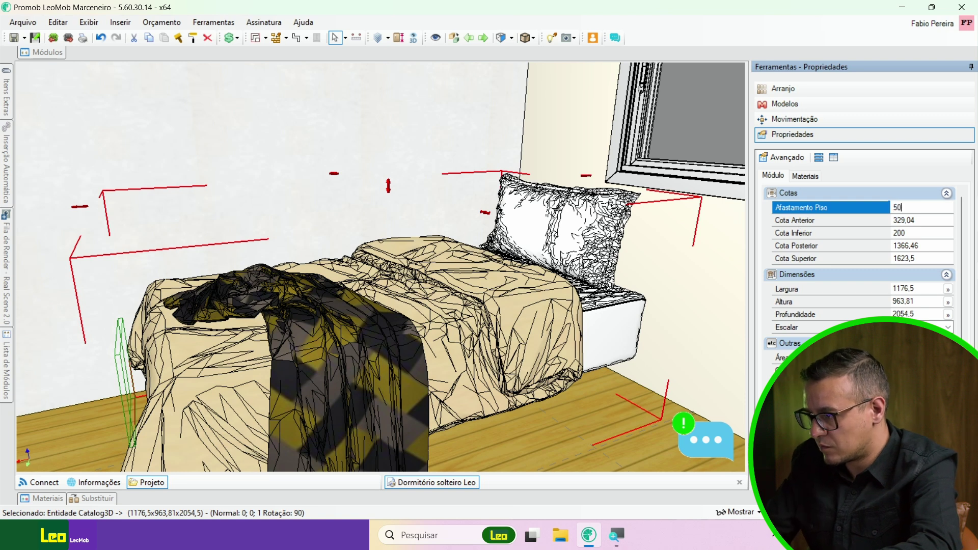
pyautogui.press('Return')
pyautogui.write('0')
pyautogui.press('Return')
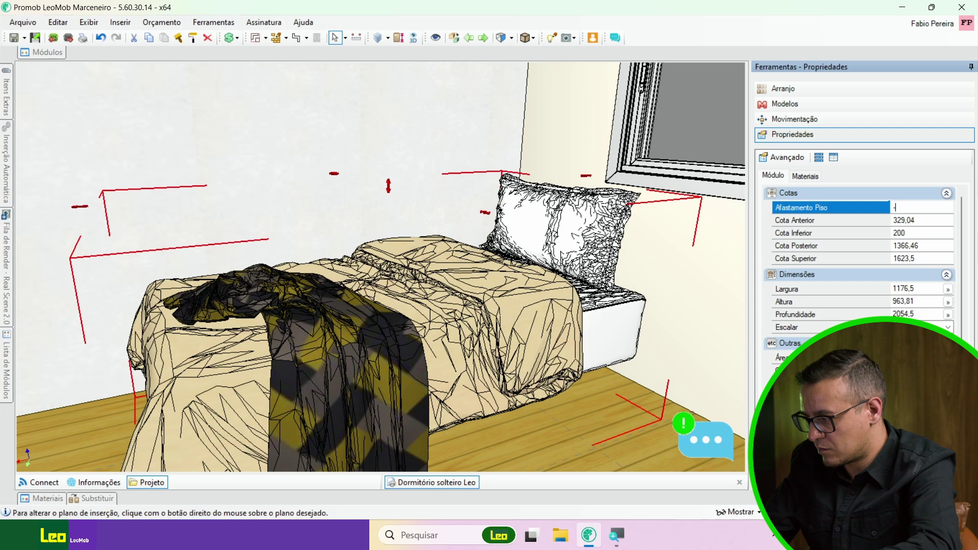
pyautogui.press('Return')
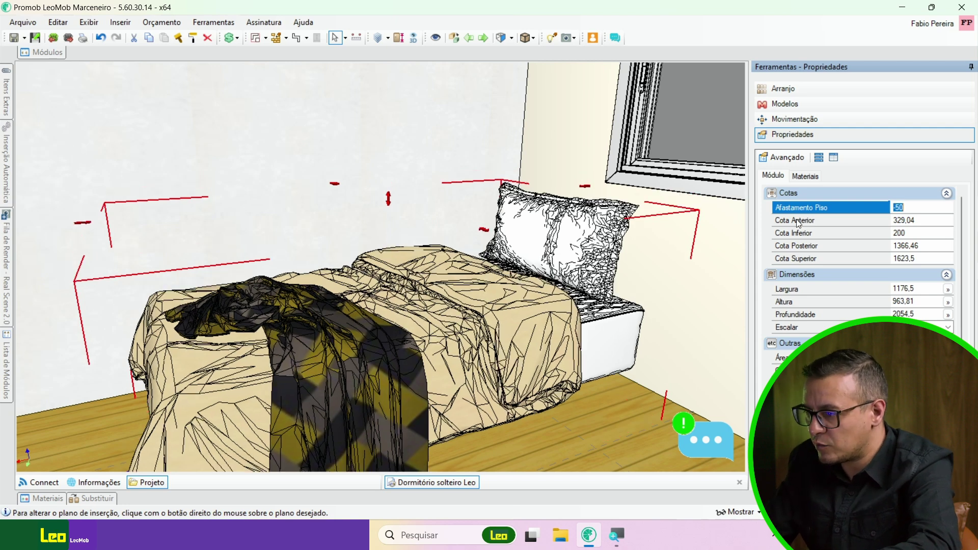
# - Set the bed's Afastamento Piso to -80 so it sits lower on the floor
pyautogui.moveTo(382, 294); pyautogui.dragTo(489, 275, button='middle')
pyautogui.click(926, 206)
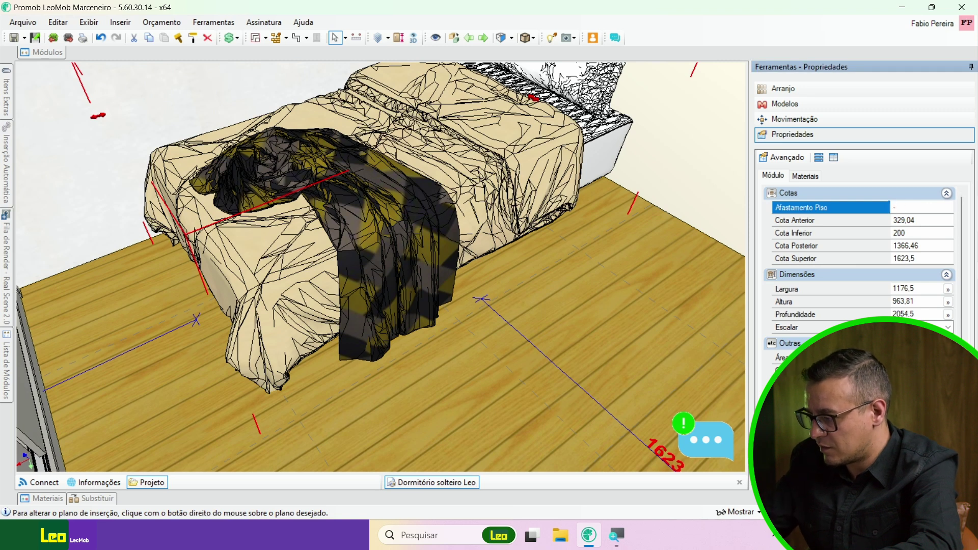
pyautogui.press('Return')
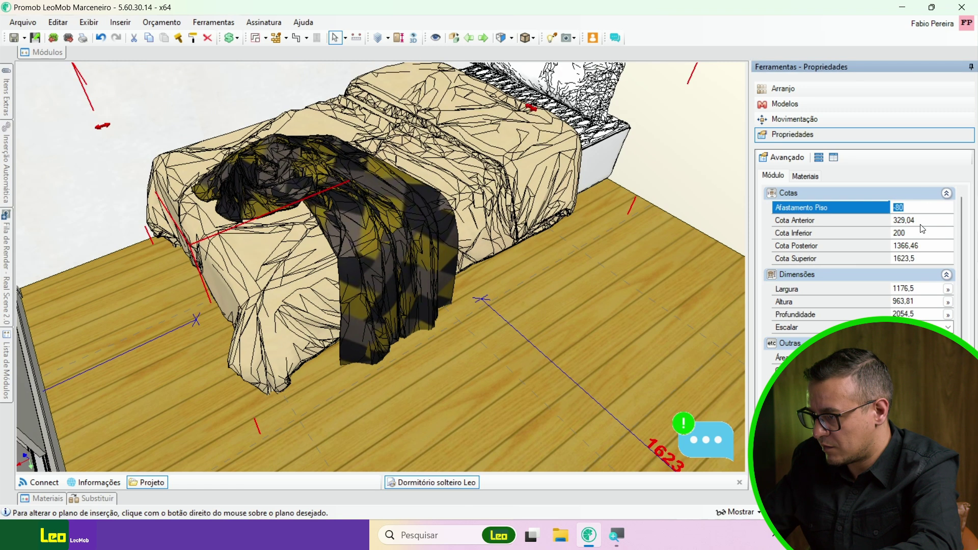
pyautogui.moveTo(463, 151); pyautogui.dragTo(461, 293, button='middle')
# - Insert the 18 mm panel 2720 x 1810 x 18 on the long wall beside the bed, declining the extra modules
pyautogui.click(258, 112)
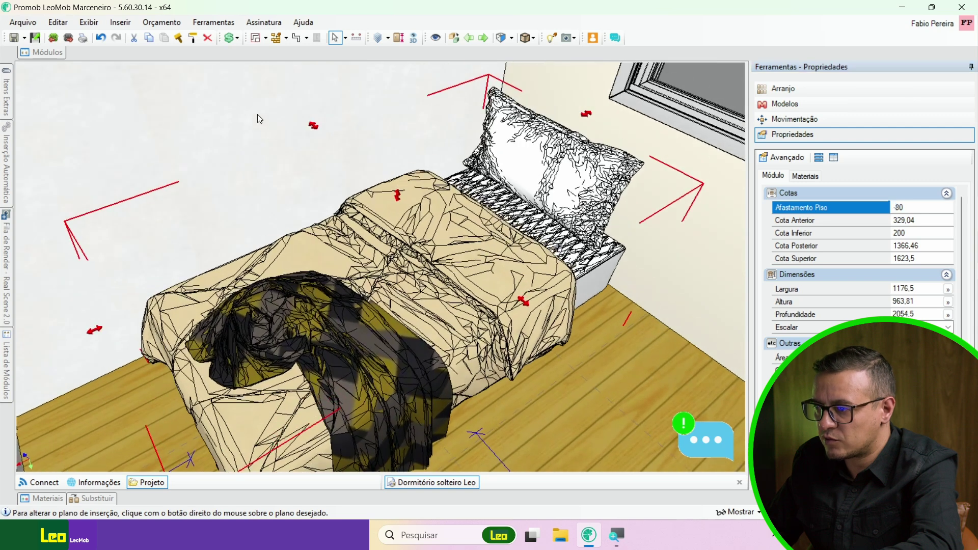
pyautogui.moveTo(357, 182); pyautogui.dragTo(331, 236, button='middle')
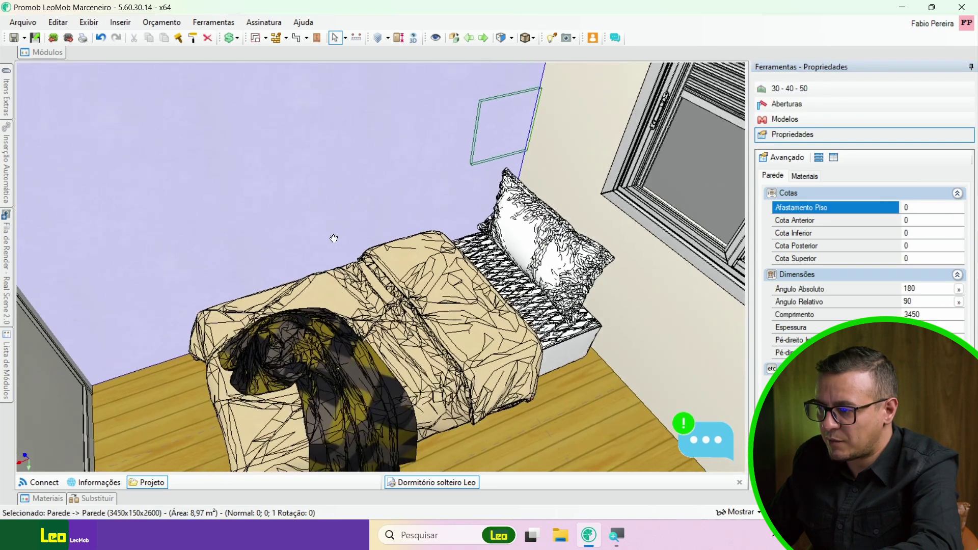
pyautogui.click(50, 51)
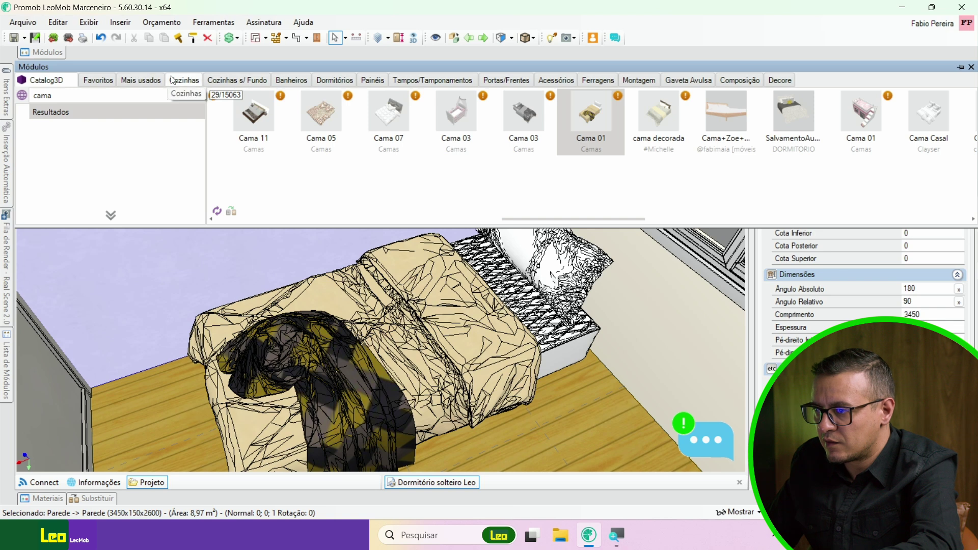
pyautogui.click(184, 80)
pyautogui.click(371, 80)
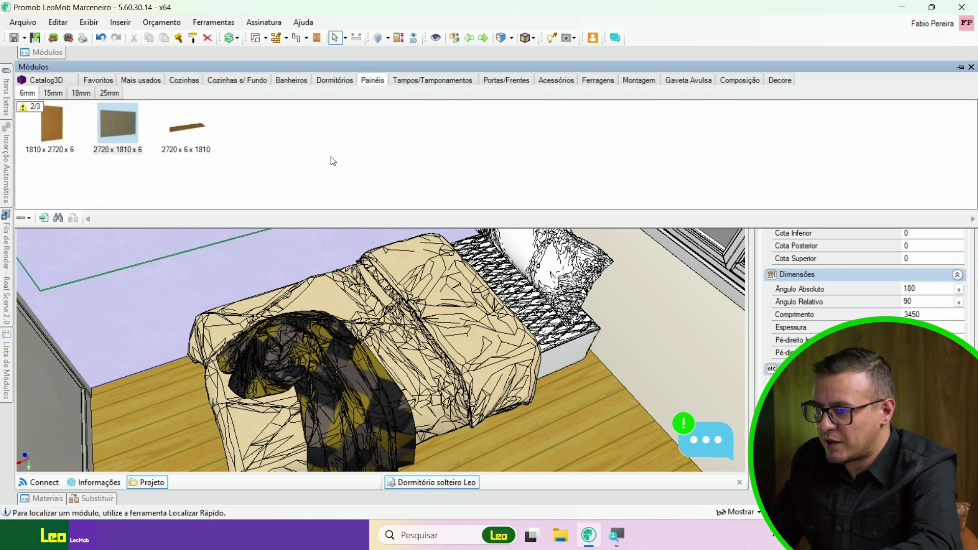
pyautogui.click(79, 94)
pyautogui.click(108, 124)
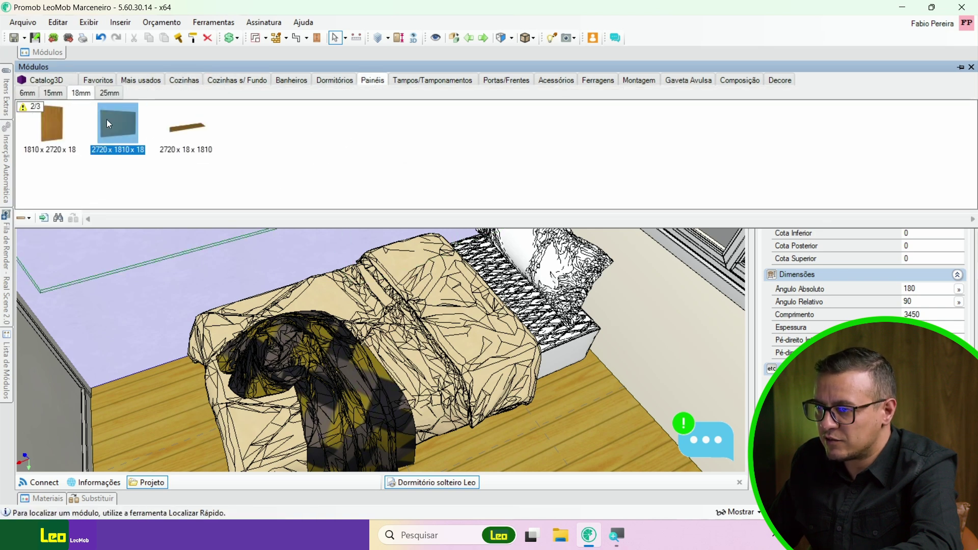
pyautogui.moveTo(151, 193); pyautogui.dragTo(235, 266)
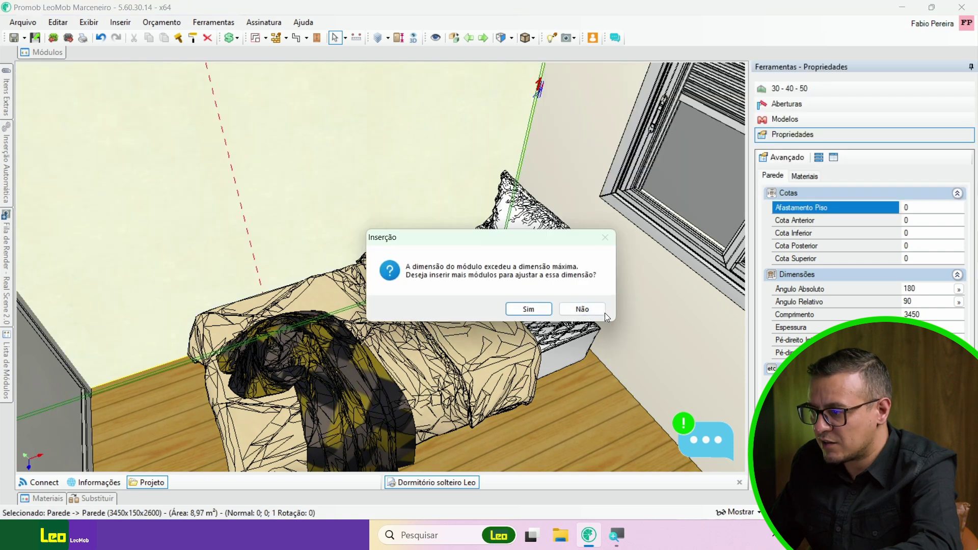
pyautogui.click(581, 309)
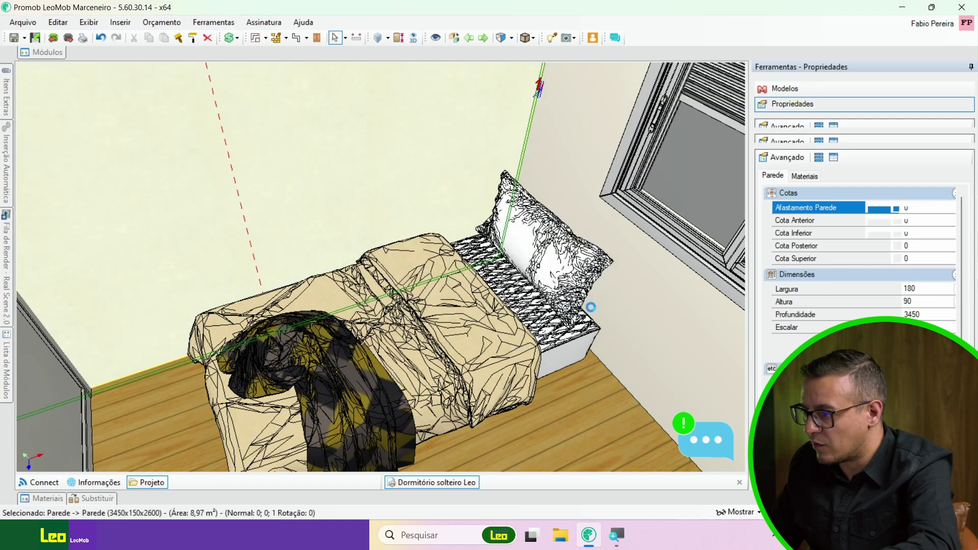
# - Resize the side panel to 2246 x 809 mm and place it along the bed, with Cota Anterior 554 and Cota Inferior 98,5
pyautogui.moveTo(245, 165); pyautogui.dragTo(358, 243)
pyautogui.moveTo(159, 307); pyautogui.dragTo(234, 292)
pyautogui.moveTo(321, 300); pyautogui.dragTo(308, 258)
pyautogui.scroll(3, 421, 400)
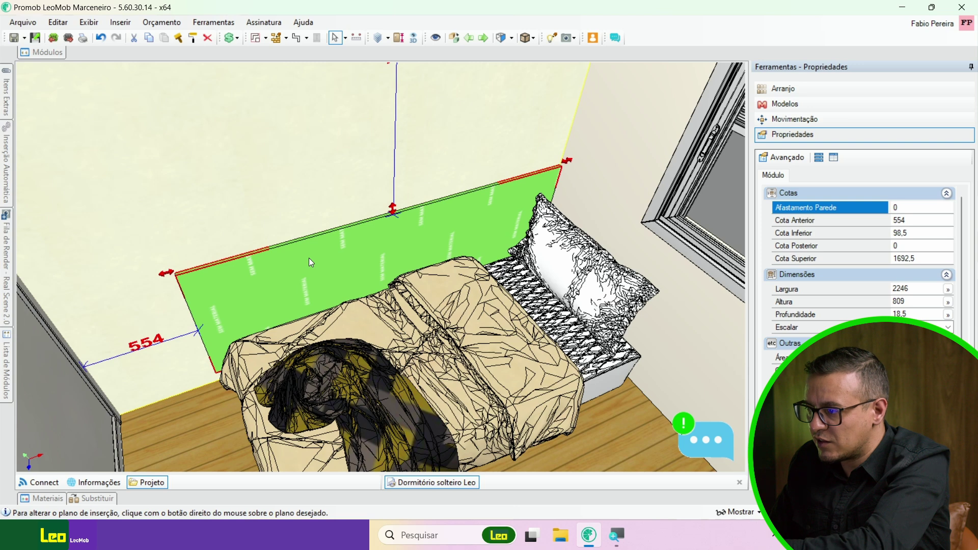
# - Apply the Duratex Essencial Wood finish Freijó Puro Horizontal to the side panel
pyautogui.moveTo(318, 273)
pyautogui.mouseDown(button='middle')
pyautogui.moveTo(284, 286)
pyautogui.moveTo(324, 277)
pyautogui.moveTo(336, 260)
pyautogui.moveTo(319, 270)
pyautogui.moveTo(350, 293)
pyautogui.moveTo(321, 270)
pyautogui.mouseUp(button='middle')
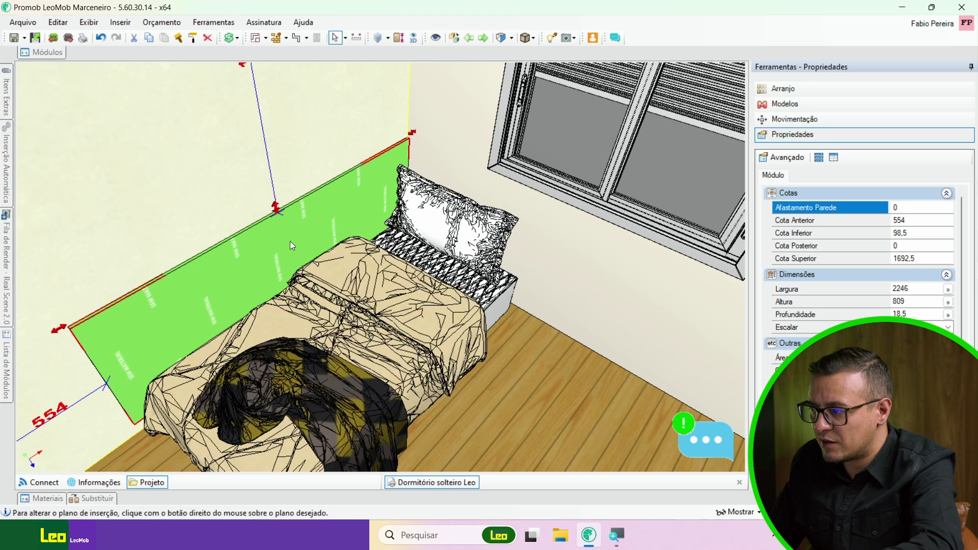
pyautogui.click(857, 104)
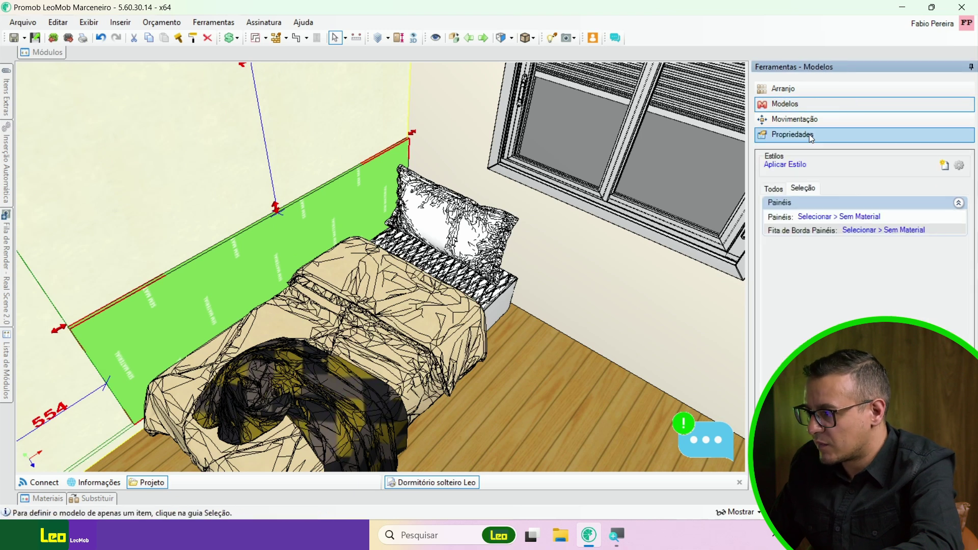
pyautogui.click(843, 217)
pyautogui.moveTo(855, 263)
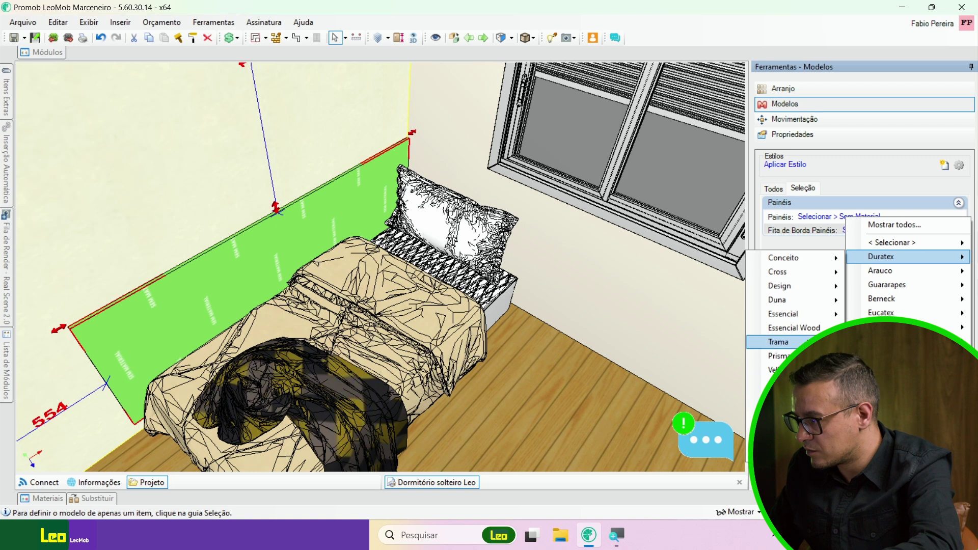
pyautogui.click(887, 224)
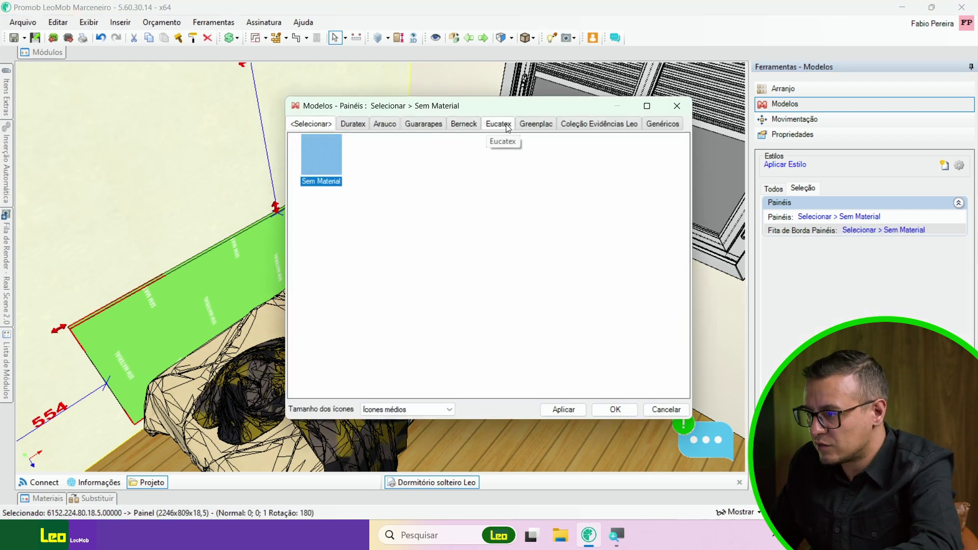
pyautogui.click(357, 124)
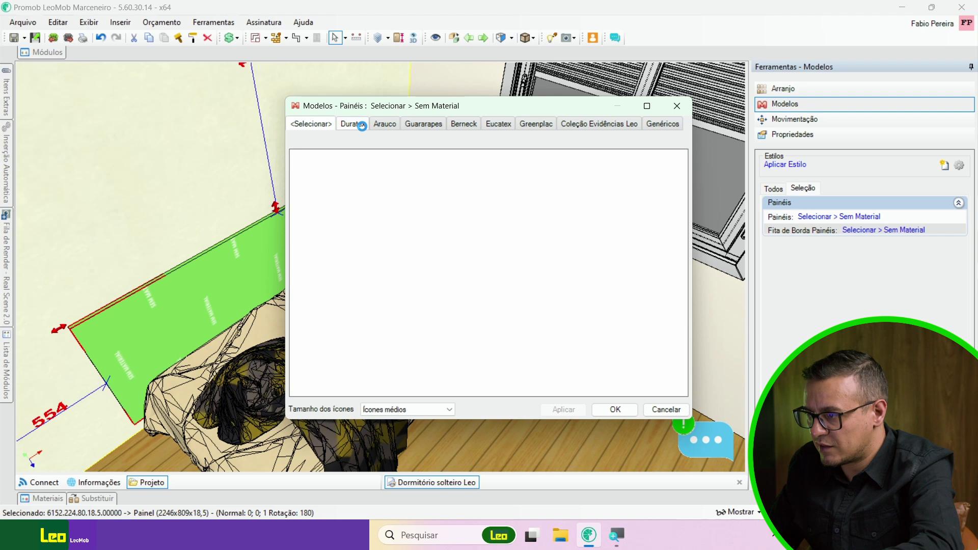
pyautogui.click(519, 141)
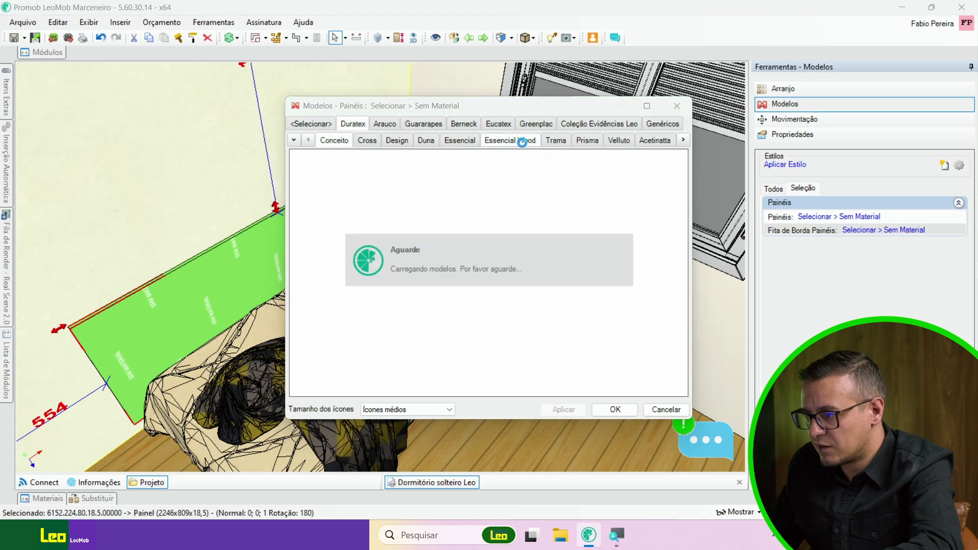
pyautogui.click(481, 197)
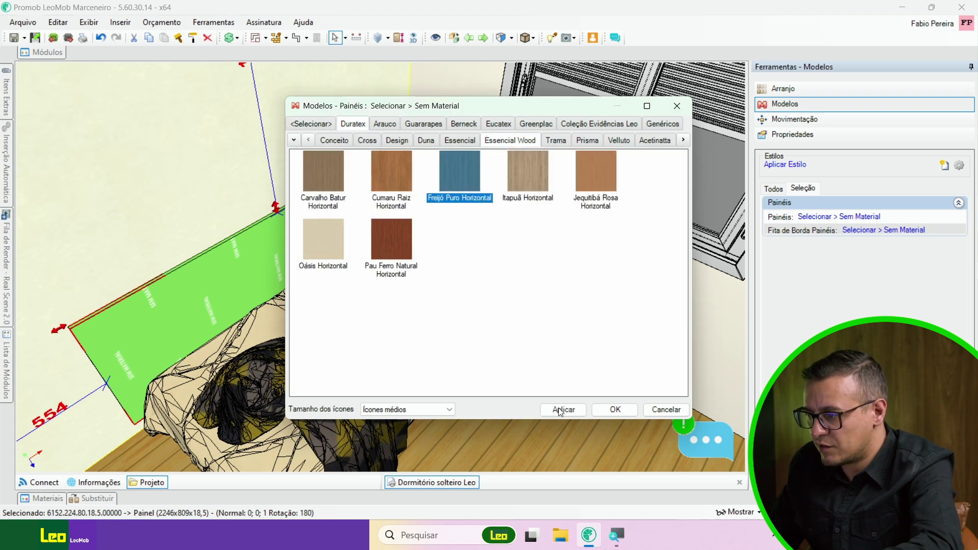
pyautogui.click(567, 405)
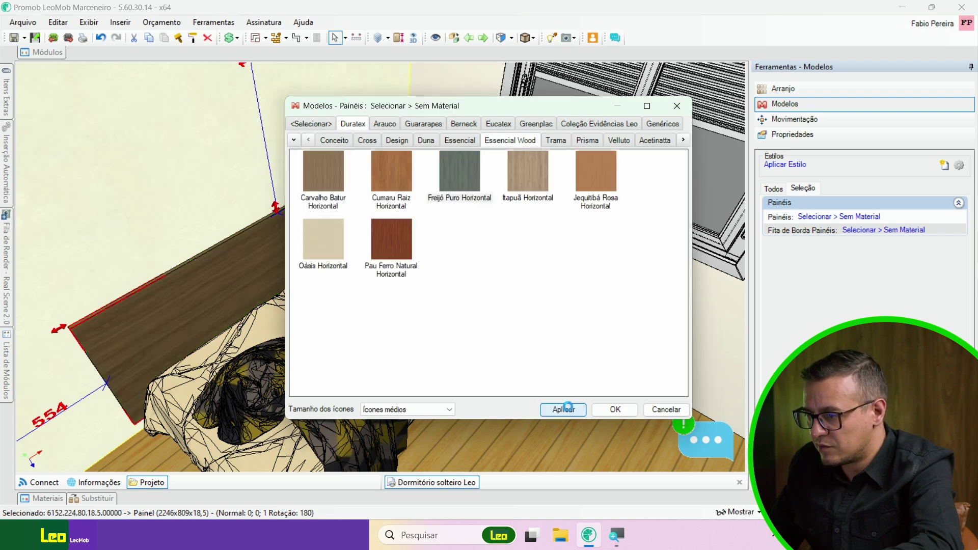
pyautogui.click(615, 410)
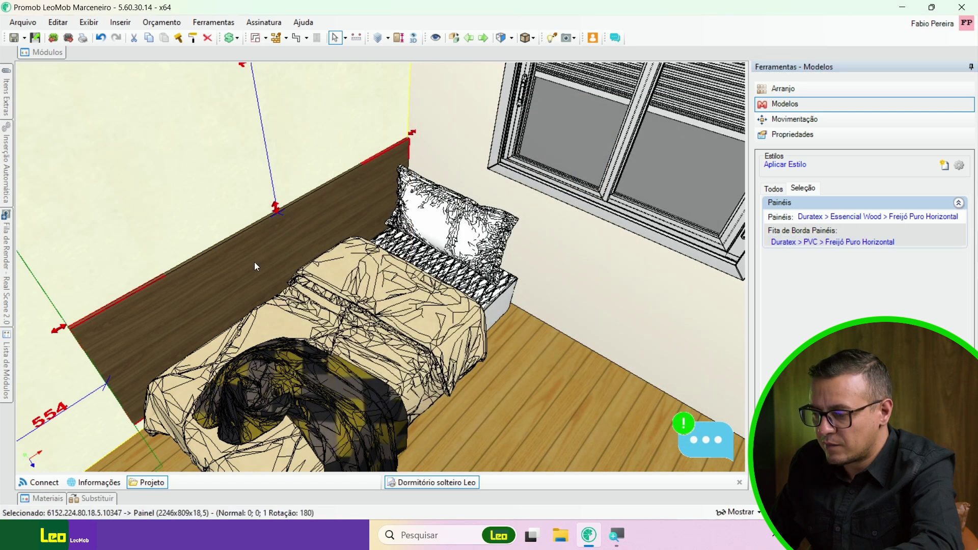
# - Duplicate the side panel and place the copy directly above the original, at X 0 and Z 809
pyautogui.rightClick(252, 259)
pyautogui.moveTo(254, 262)
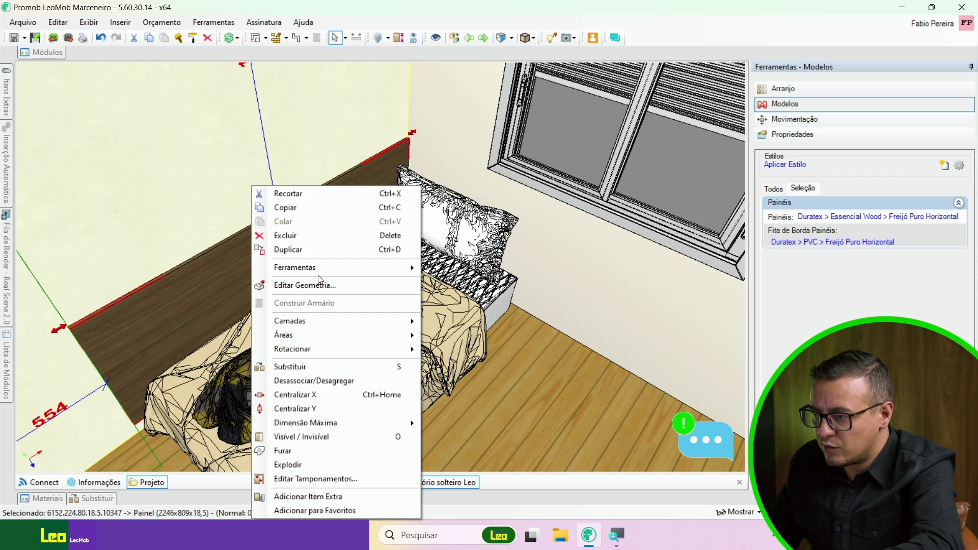
pyautogui.click(303, 250)
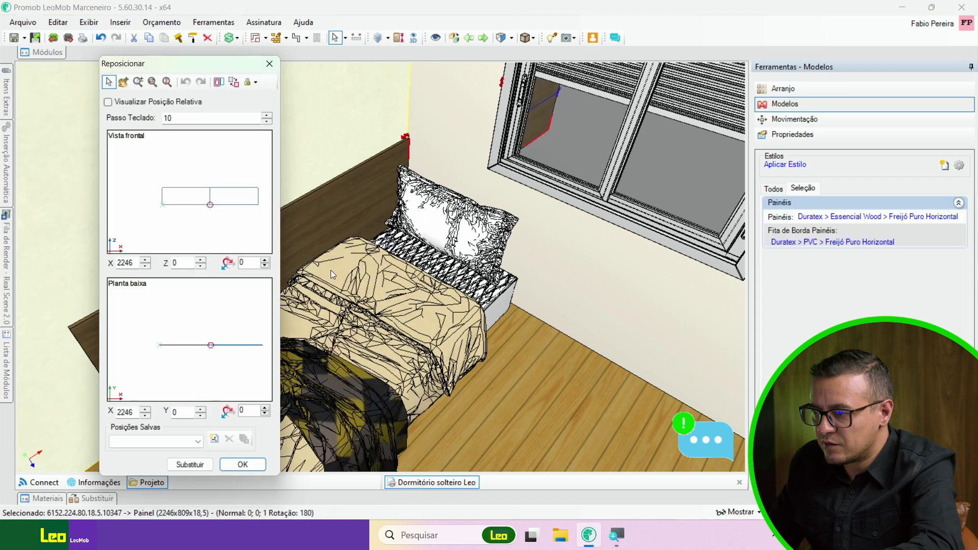
pyautogui.click(188, 172)
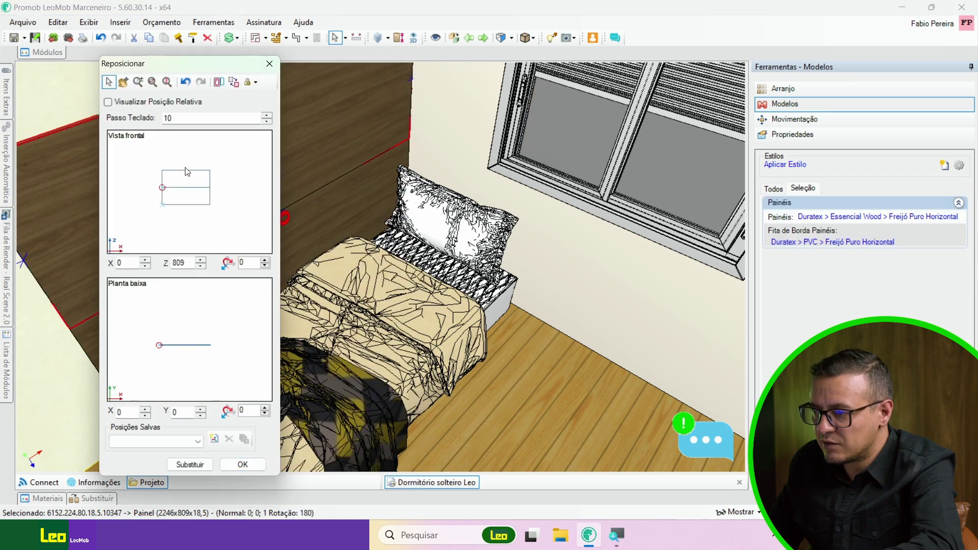
pyautogui.click(257, 465)
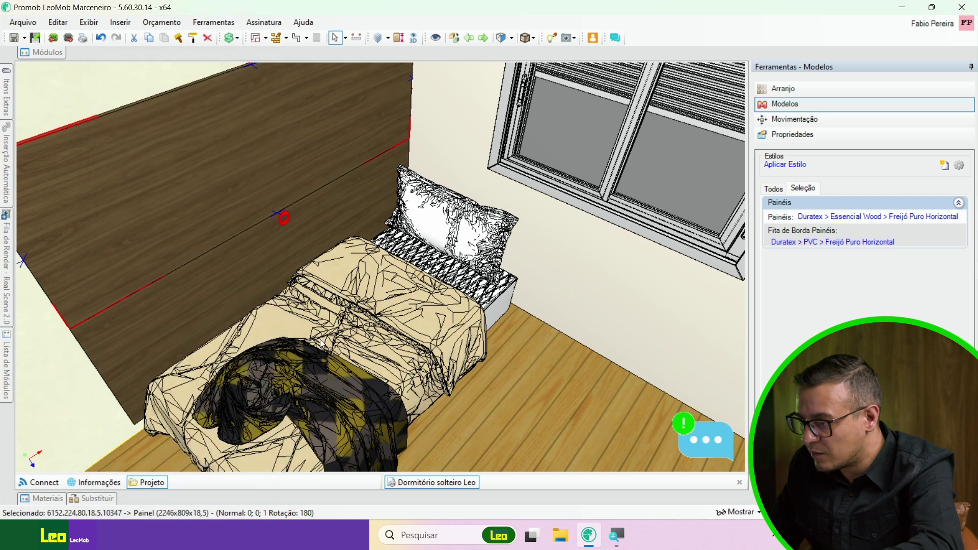
pyautogui.moveTo(220, 180); pyautogui.dragTo(299, 251, button='middle')
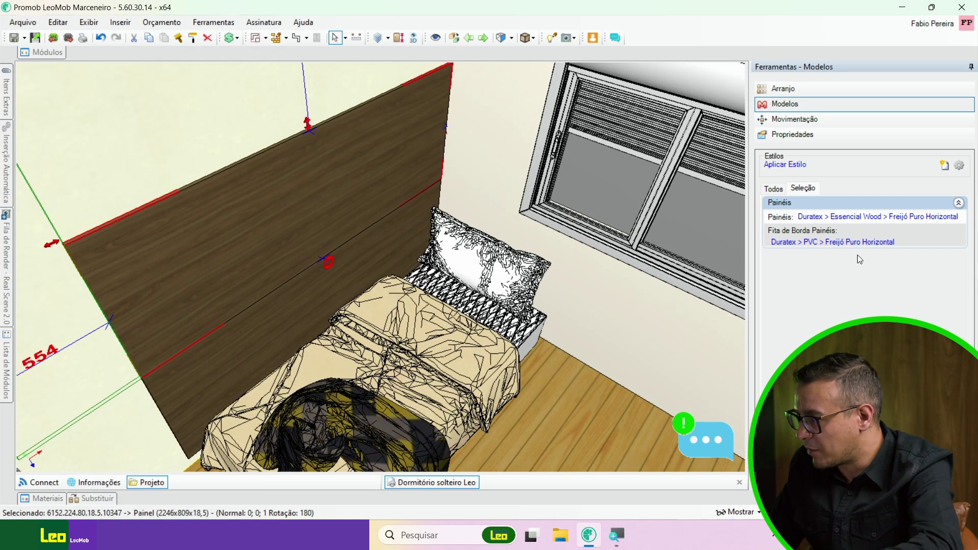
# - Set the upper panel copy's Largura to 900
pyautogui.click(803, 136)
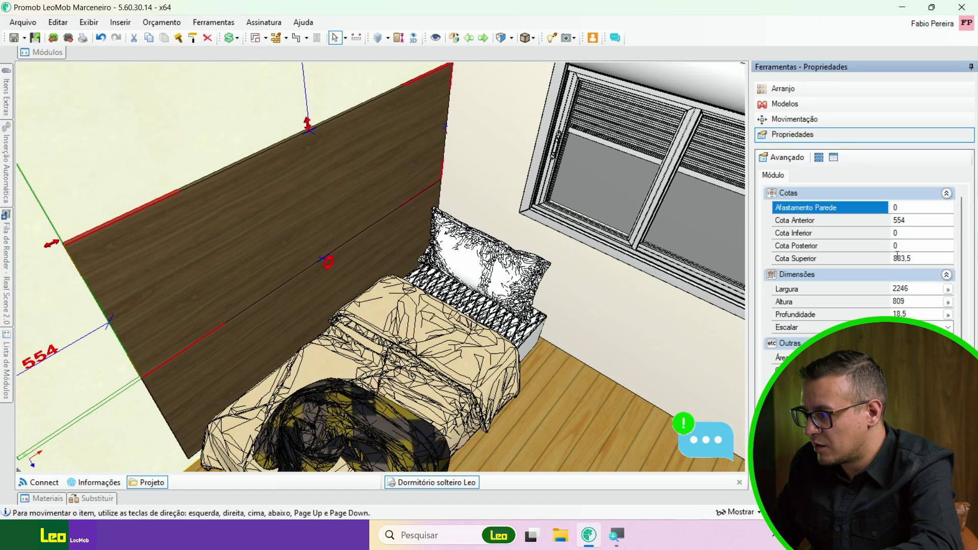
pyautogui.click(915, 287)
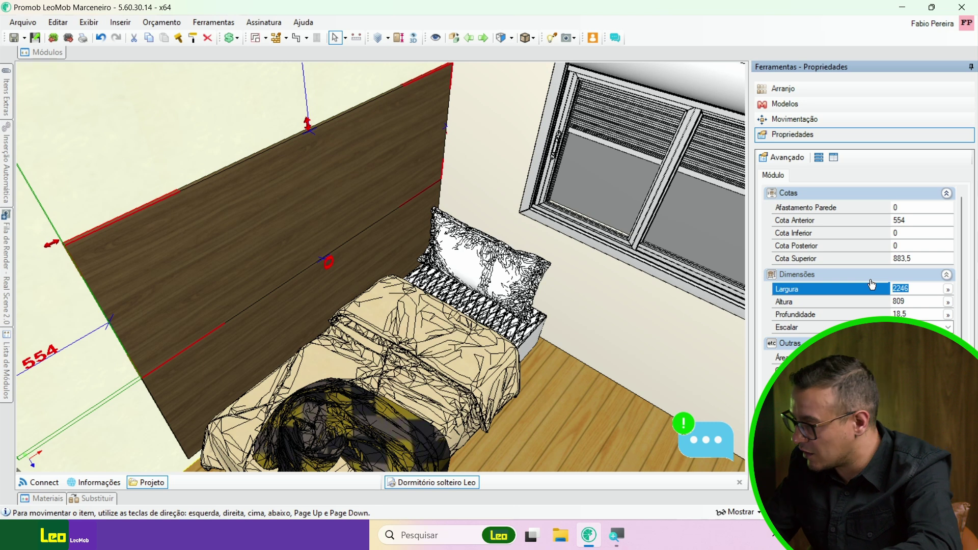
pyautogui.write('900')
pyautogui.press('Return')
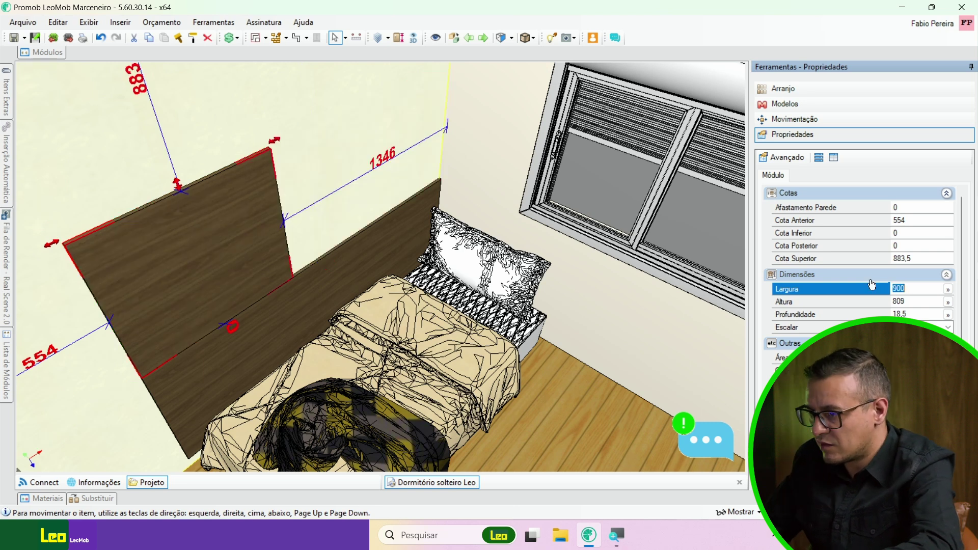
# - Move the 900 mm panel onto the window wall behind the pillow as a headboard, and shift the bed clear of it
pyautogui.scroll(2, 551, 256)
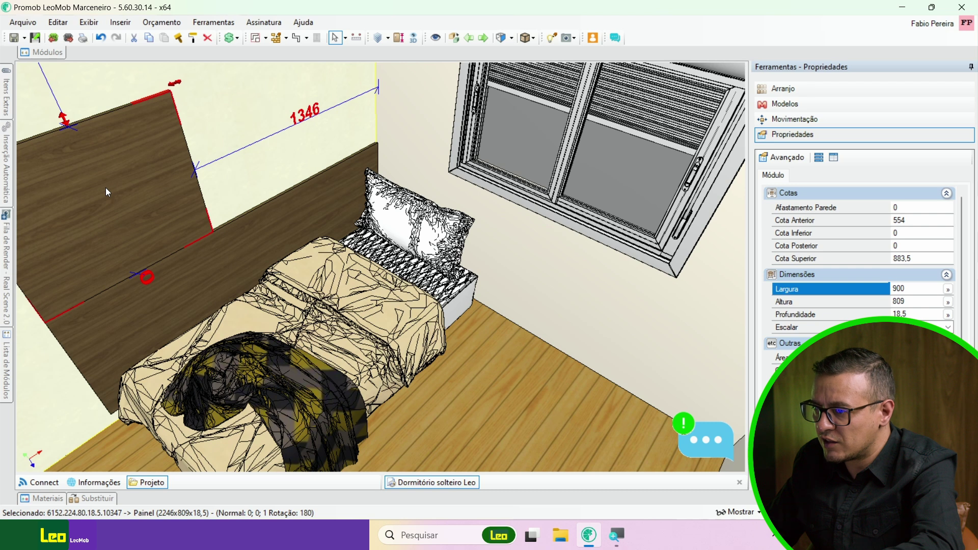
pyautogui.moveTo(554, 273); pyautogui.dragTo(501, 277)
pyautogui.moveTo(481, 204); pyautogui.dragTo(405, 233)
pyautogui.click(405, 235)
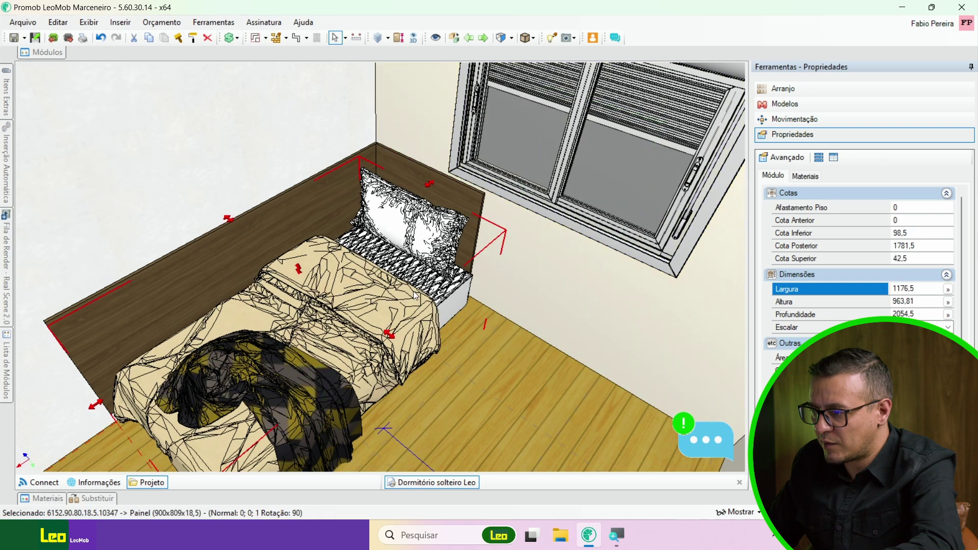
pyautogui.click(500, 355)
# - Examine the wood panel mounted on the wall opposite the bed
pyautogui.scroll(-3, 500, 356)
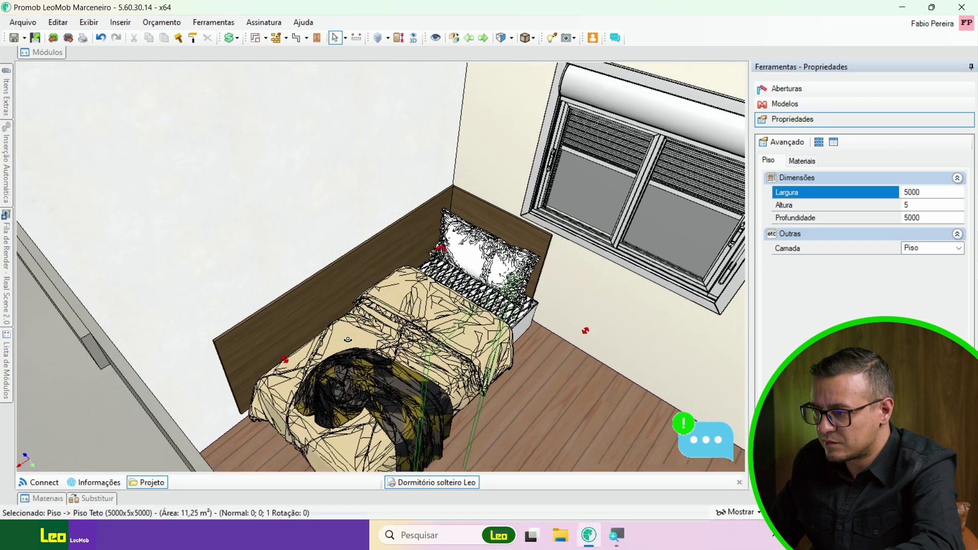
pyautogui.moveTo(489, 356); pyautogui.dragTo(483, 256, button='middle')
pyautogui.scroll(4, 480, 253)
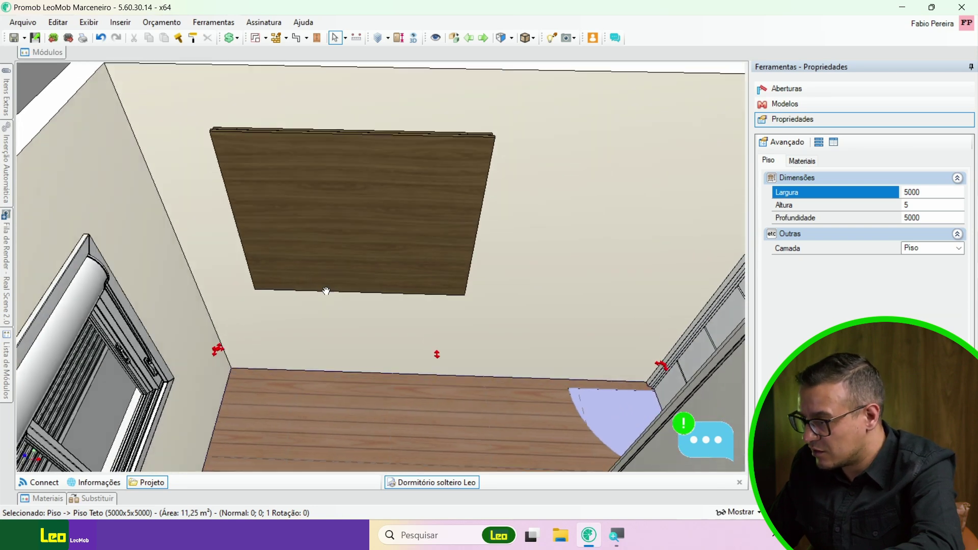
pyautogui.moveTo(328, 290); pyautogui.dragTo(356, 279, button='middle')
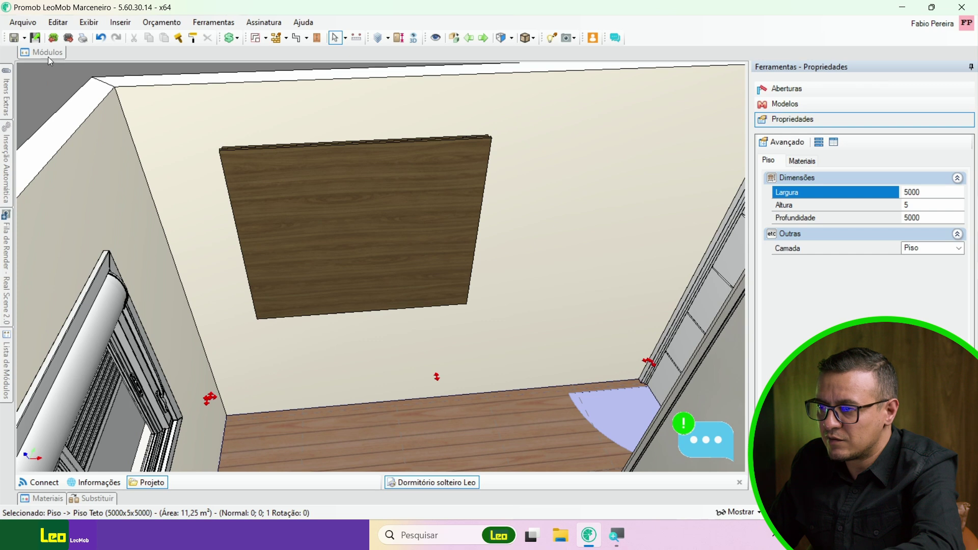
# - Search the Decore modules for "tv" and insert the TV 40" 01 on the wood panel opposite the bed
pyautogui.click(47, 55)
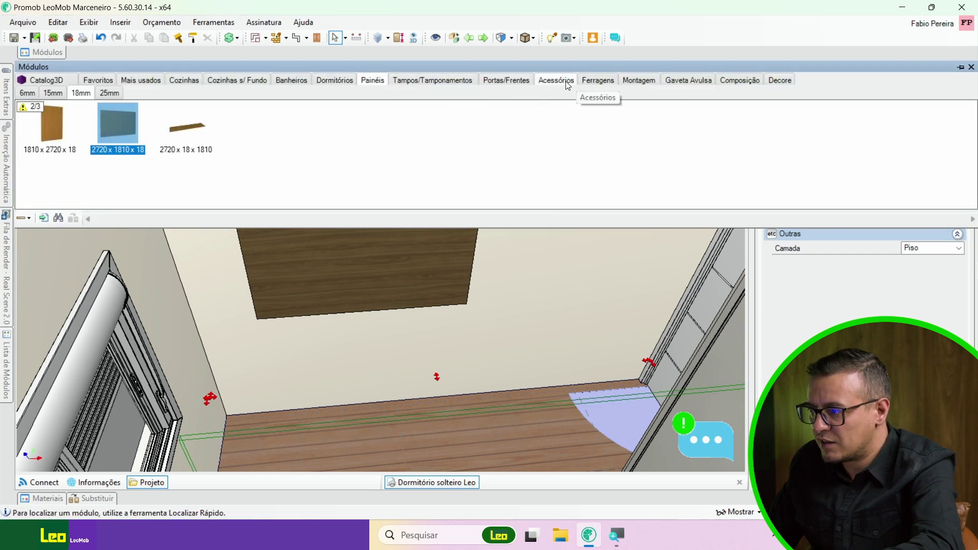
pyautogui.click(778, 79)
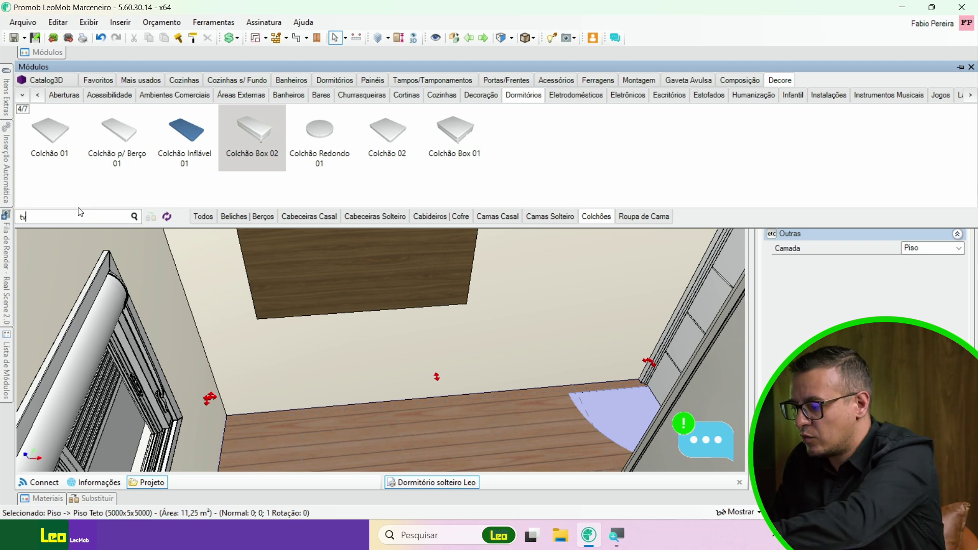
pyautogui.press('Return')
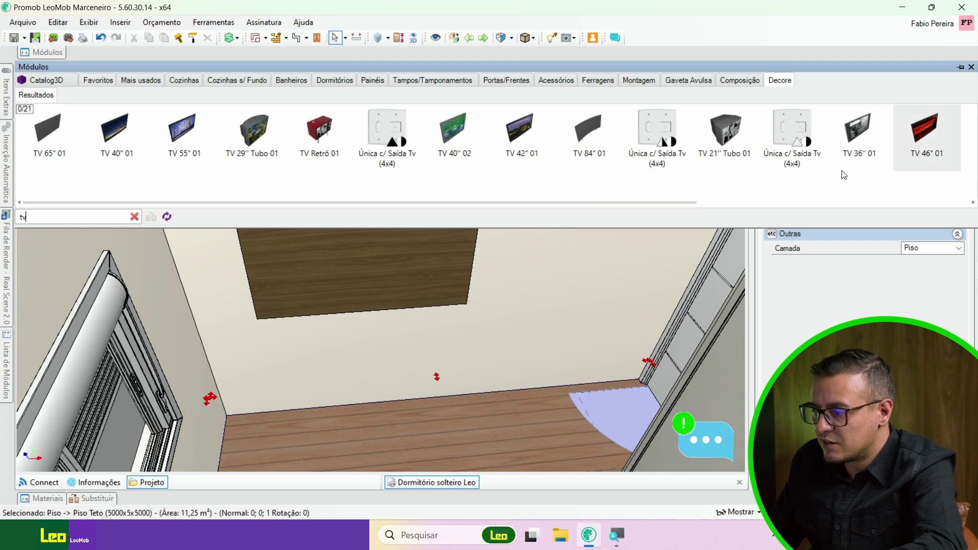
pyautogui.click(116, 132)
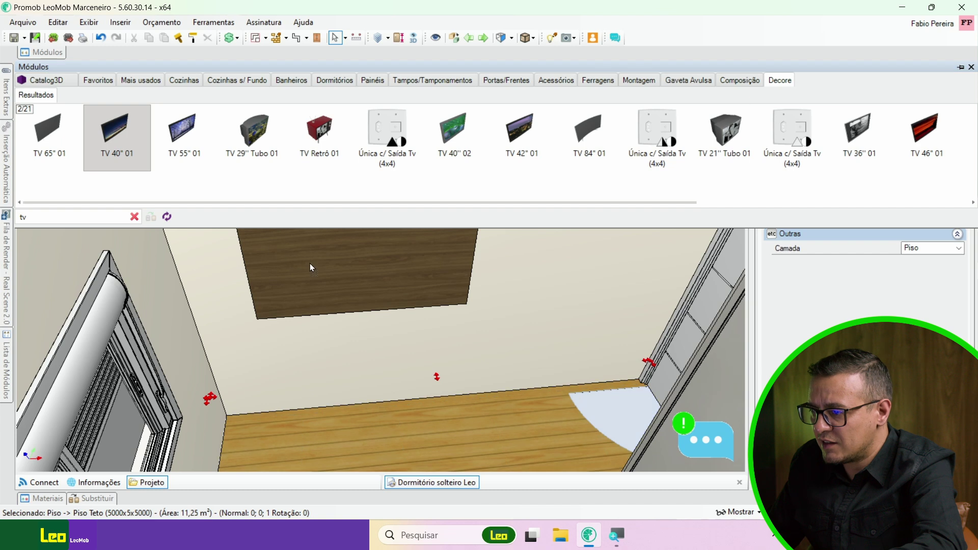
pyautogui.click(323, 265)
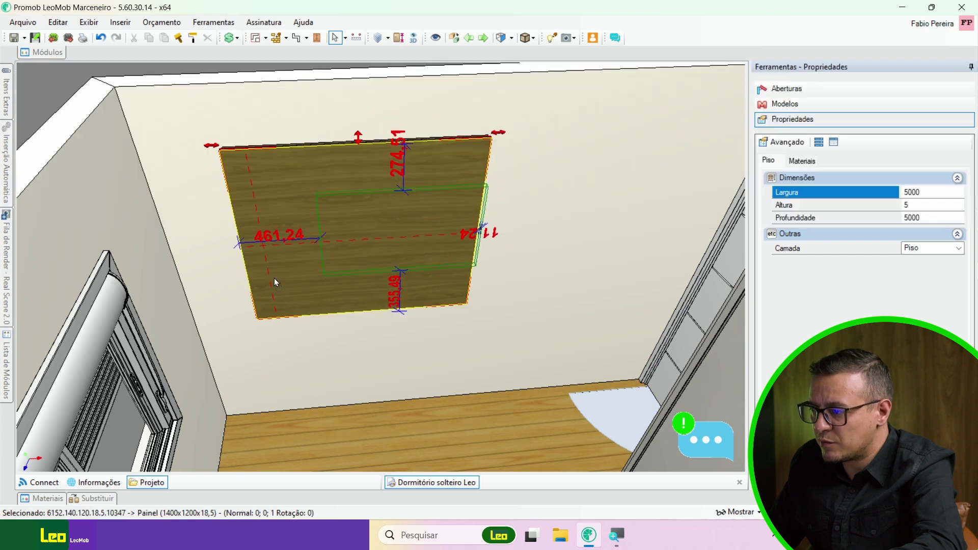
pyautogui.press('Escape')
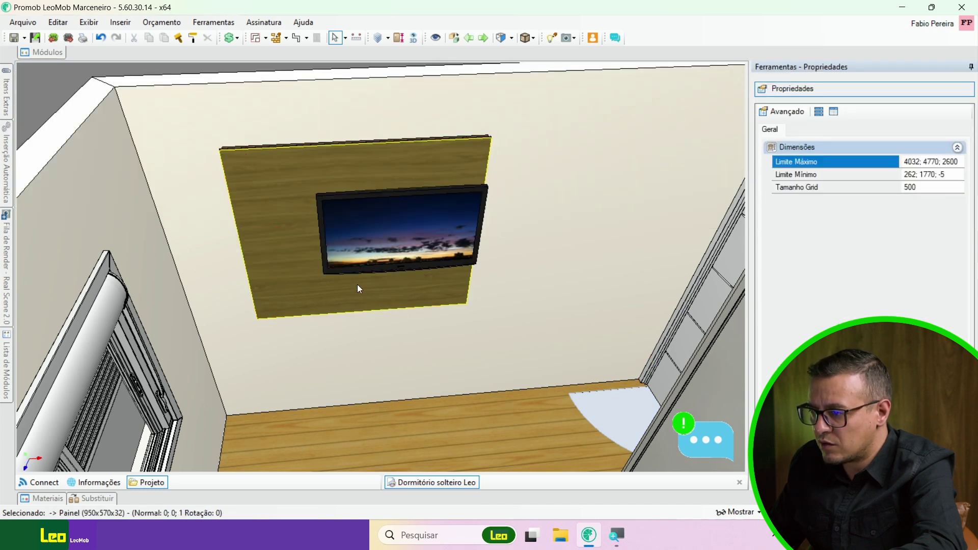
# - Centre the television on the wood panel along both X and Y
pyautogui.click(364, 250)
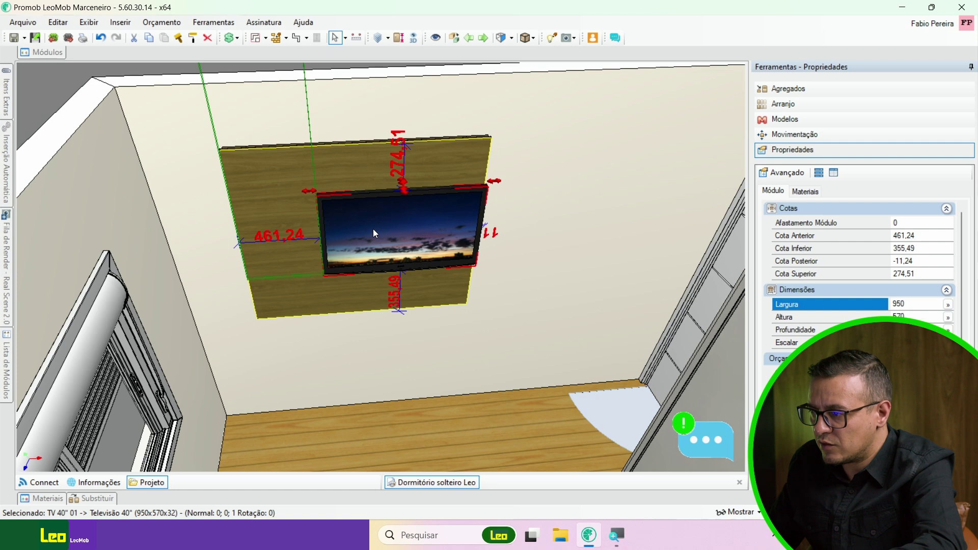
pyautogui.rightClick(373, 232)
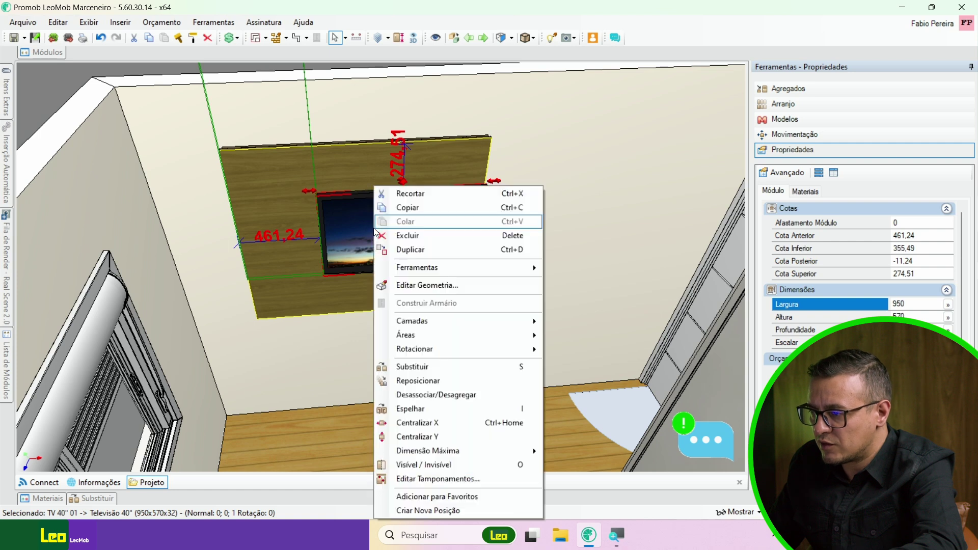
pyautogui.click(448, 420)
pyautogui.rightClick(384, 237)
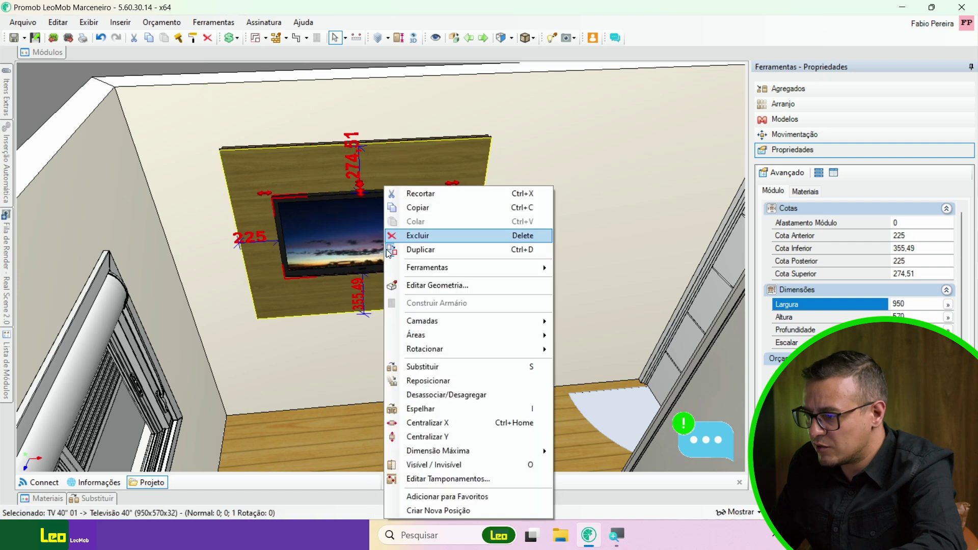
pyautogui.click(427, 435)
pyautogui.click(493, 282)
# - Insert the 18 mm horizontal panel 2720 x 18 x 1810 on the wall above the television, declining additional modules
pyautogui.moveTo(398, 283); pyautogui.dragTo(384, 301, button='middle')
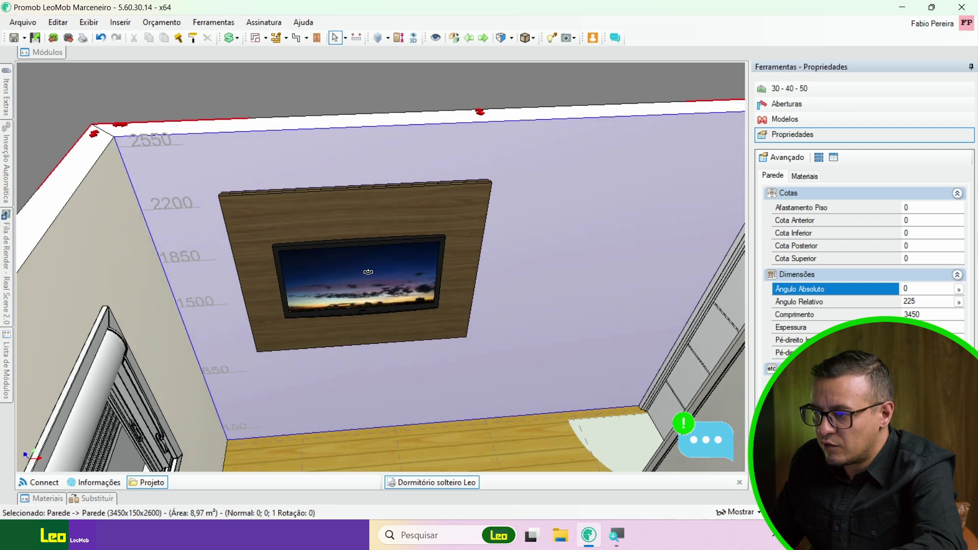
pyautogui.click(46, 52)
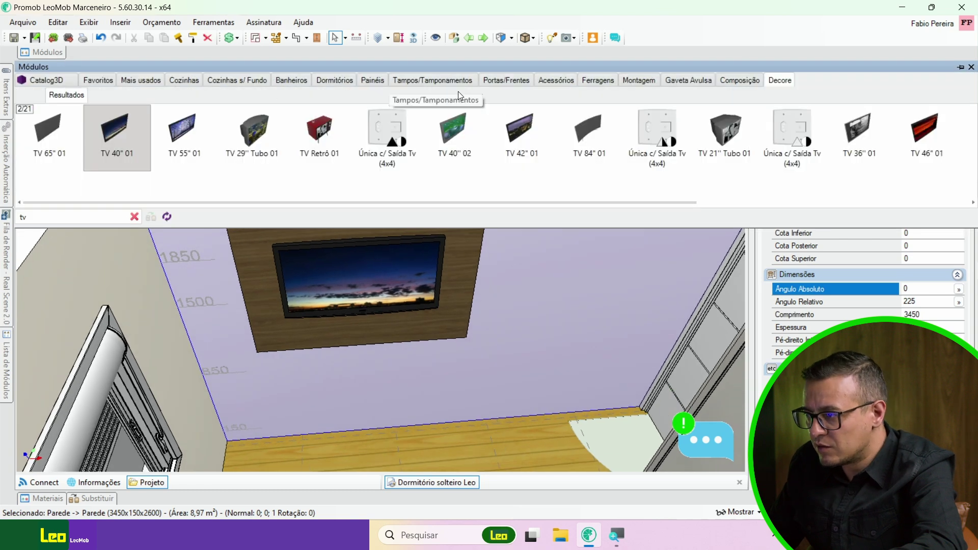
pyautogui.click(378, 82)
pyautogui.scroll(2, 325, 264)
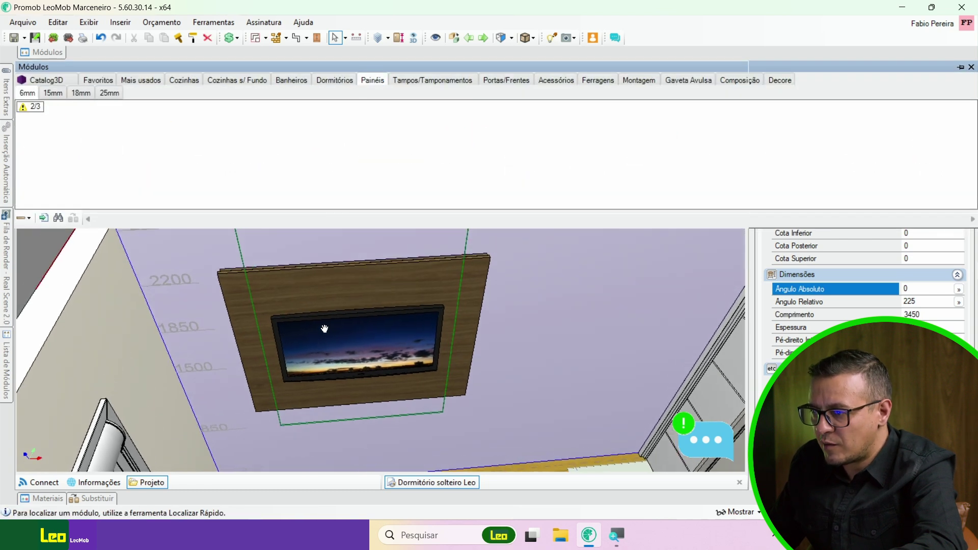
pyautogui.click(94, 98)
pyautogui.click(185, 134)
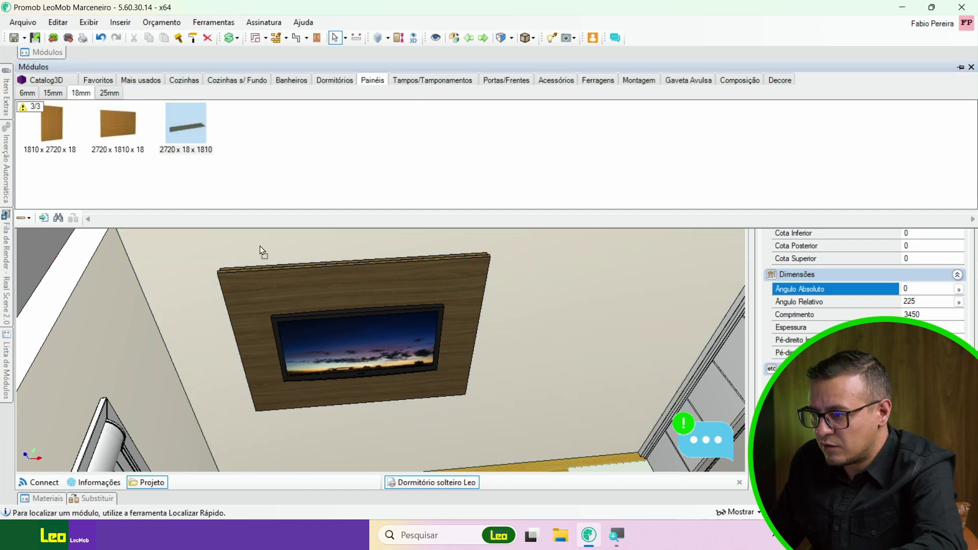
pyautogui.click(286, 257)
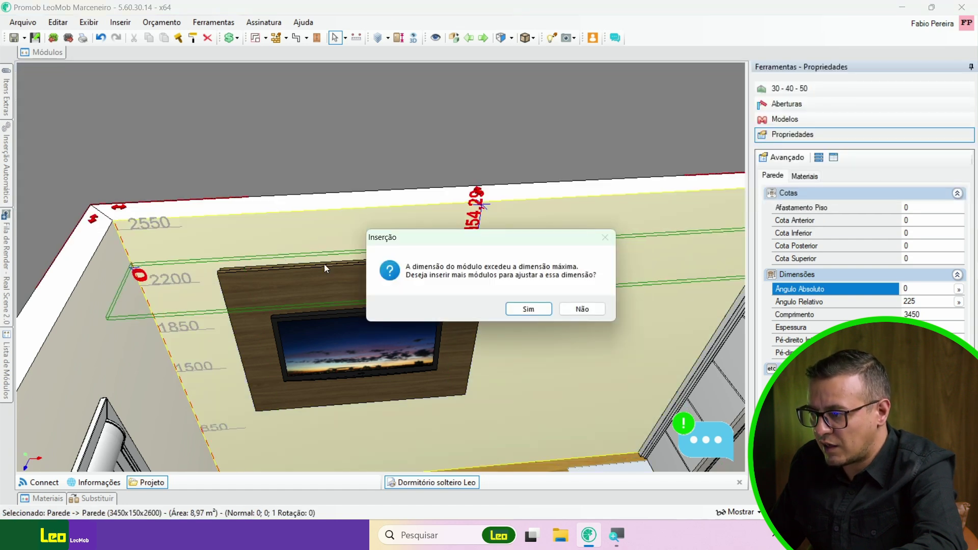
pyautogui.click(586, 314)
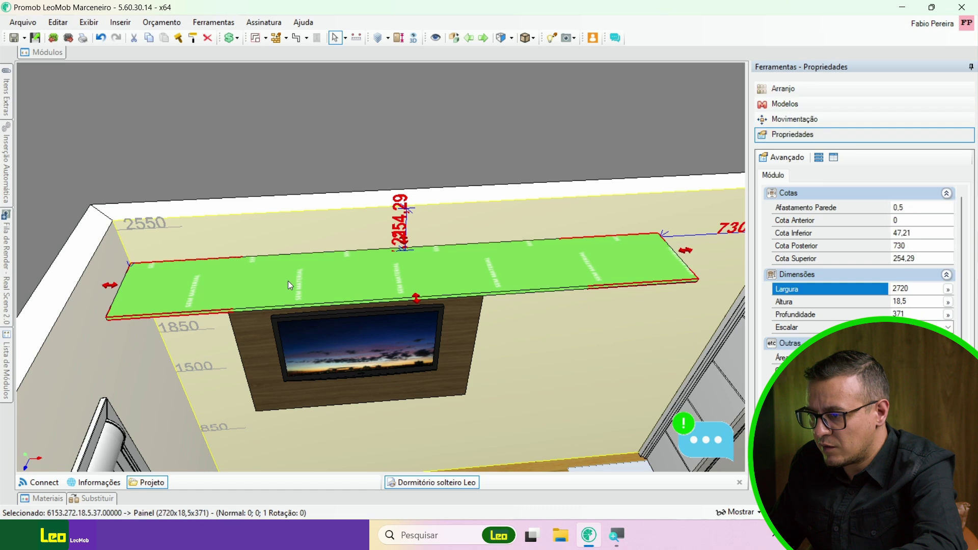
# - Move the horizontal panel onto the TV panel's top edge and shorten it to about 1420 mm wide
pyautogui.moveTo(398, 279); pyautogui.dragTo(358, 290)
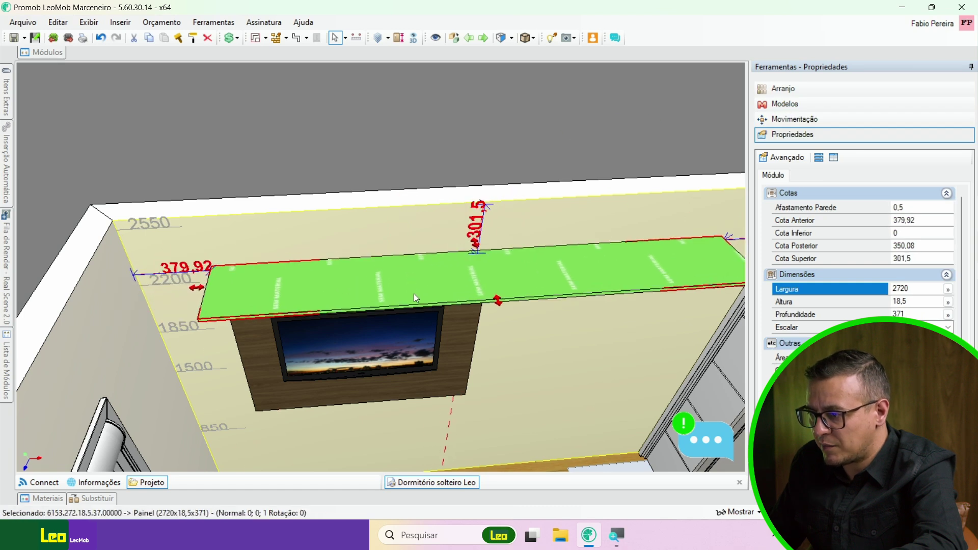
pyautogui.scroll(-1, 427, 298)
pyautogui.moveTo(717, 259); pyautogui.dragTo(485, 273)
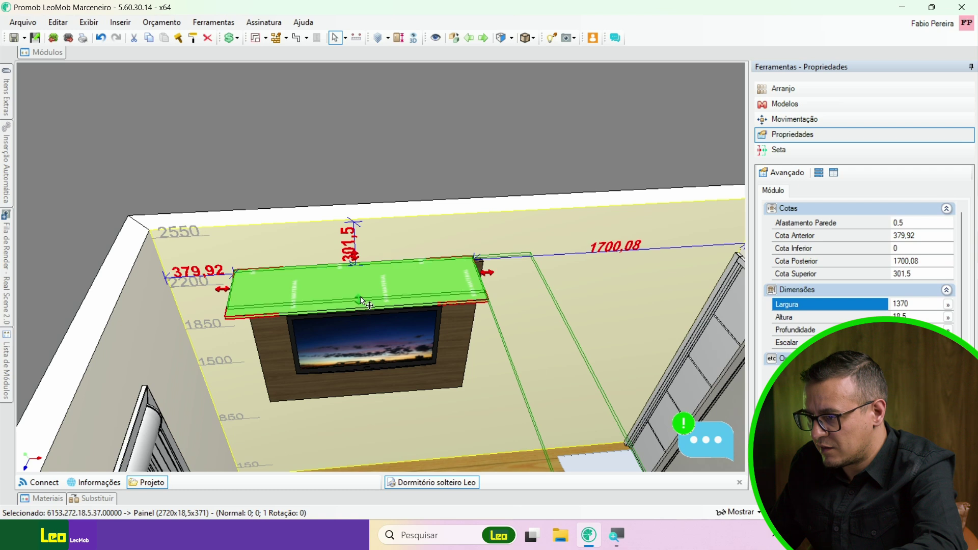
pyautogui.scroll(1, 484, 262)
pyautogui.scroll(1, 484, 264)
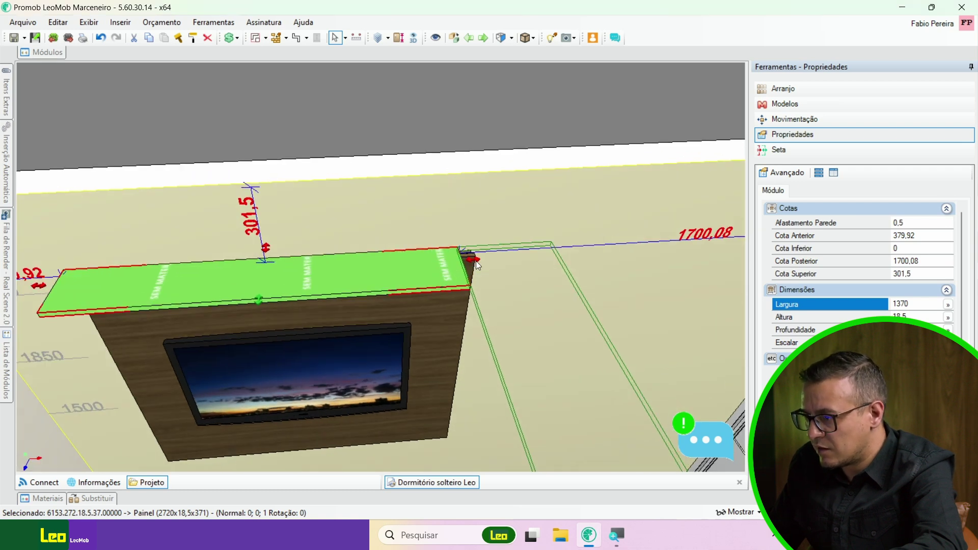
pyautogui.moveTo(485, 268); pyautogui.dragTo(494, 262)
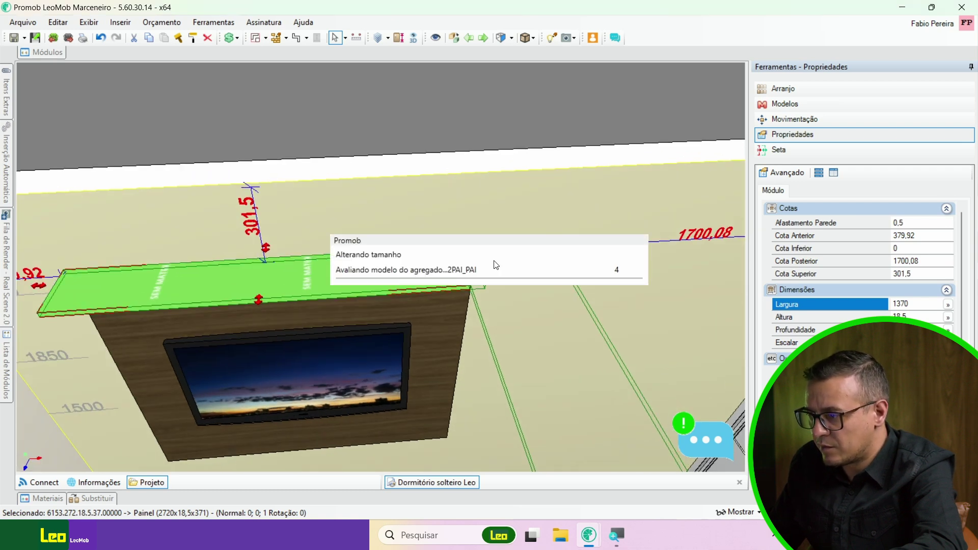
# - Set the top shelf's Largura to 1400 to match the TV panel, and its Profundidade to 150
pyautogui.click(462, 319)
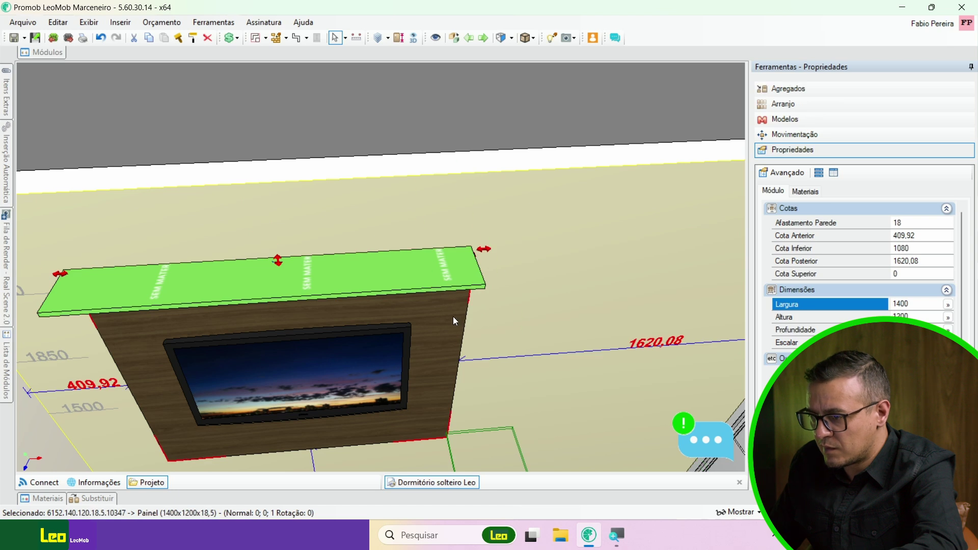
pyautogui.click(359, 279)
pyautogui.moveTo(910, 292); pyautogui.dragTo(822, 304)
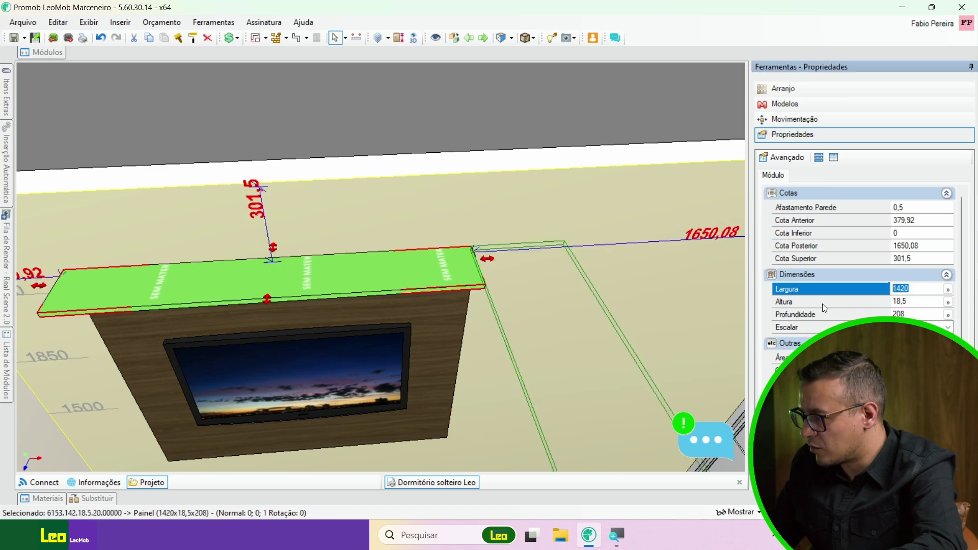
pyautogui.write('1400')
pyautogui.press('Return')
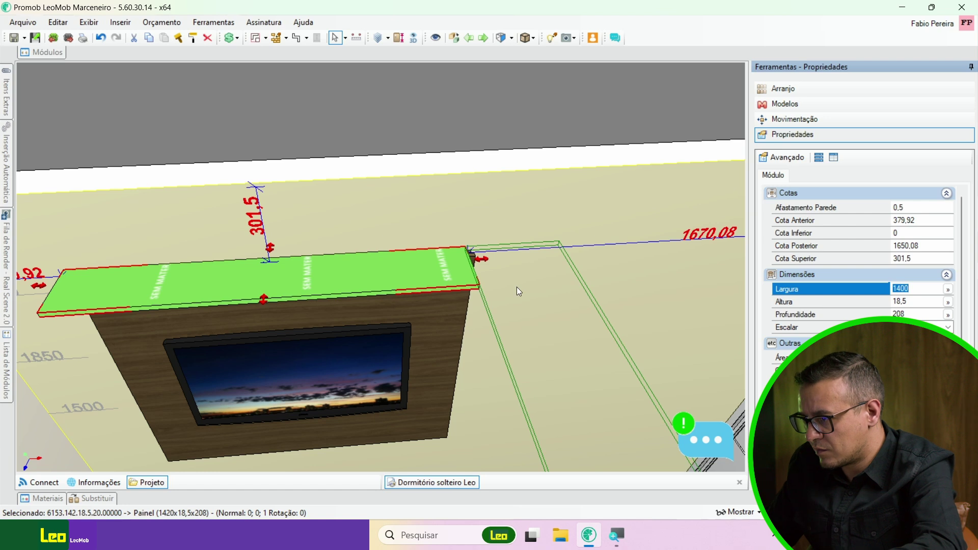
pyautogui.click(917, 314)
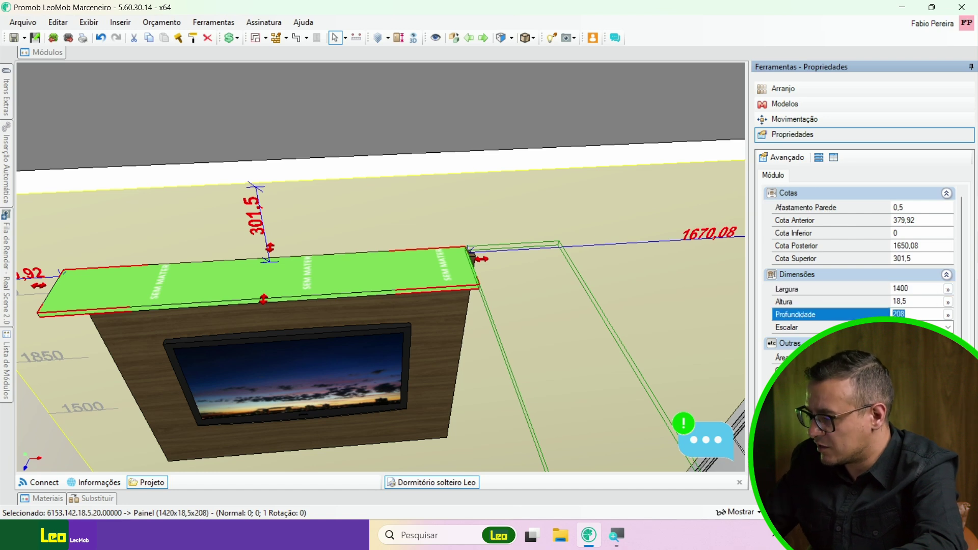
pyautogui.write('150')
pyautogui.press('Return')
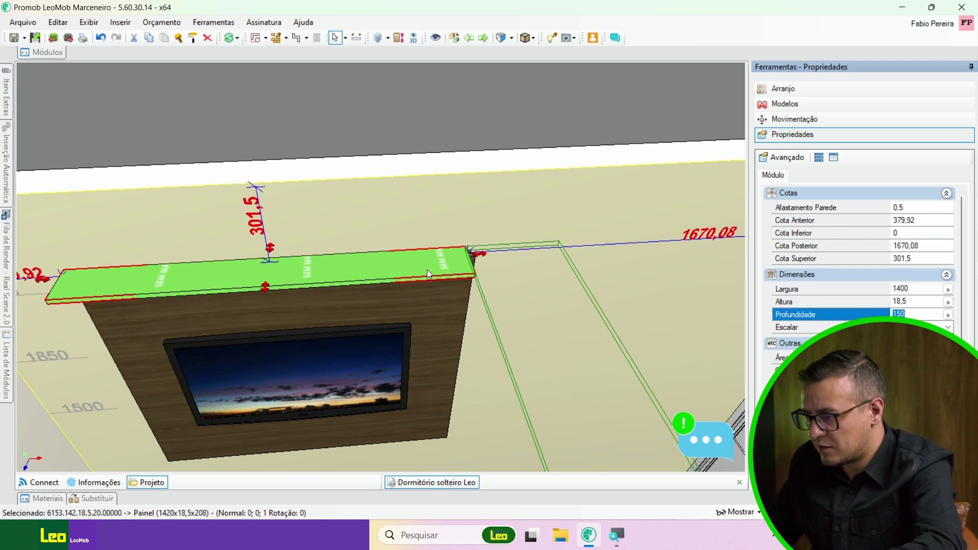
# - Reposition the shelf flush with the TV panel's side edge at X 0, resting on top at Z 1200
pyautogui.press('Right')
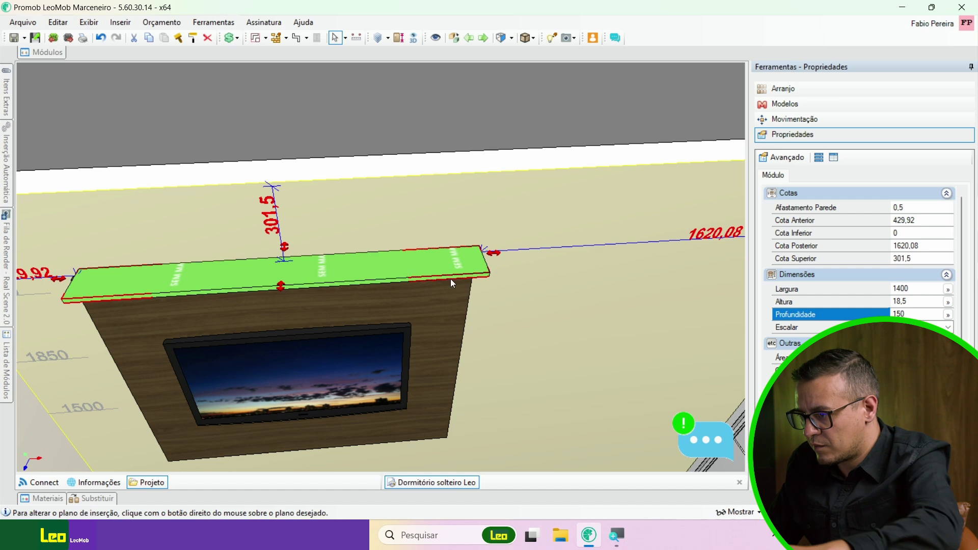
pyautogui.moveTo(428, 292); pyautogui.dragTo(429, 293)
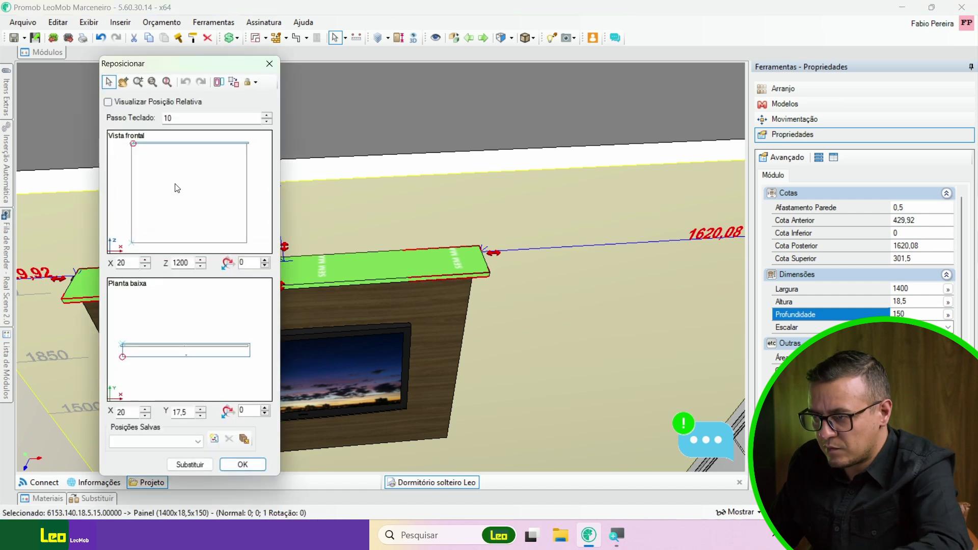
pyautogui.click(184, 136)
pyautogui.press('Home')
pyautogui.hotkey('ctrl', 'Up')
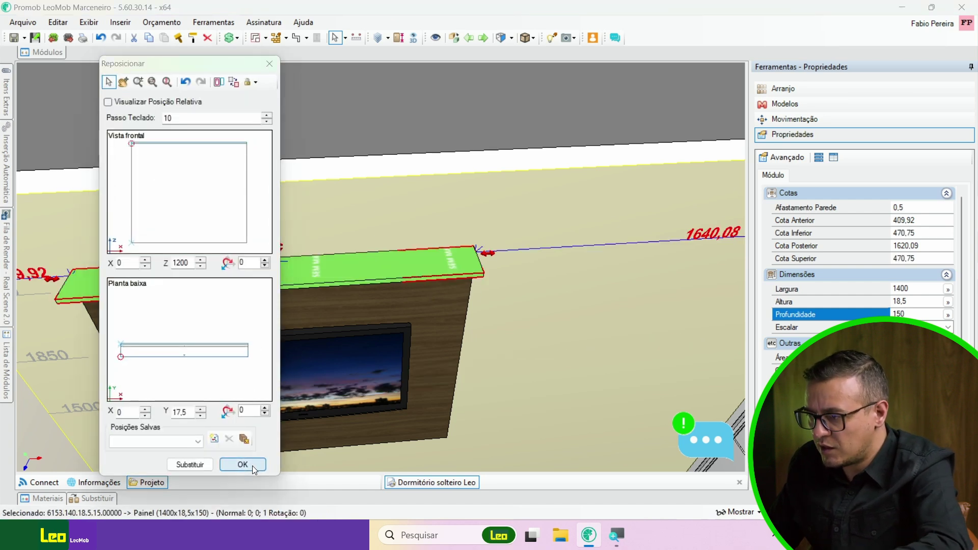
pyautogui.click(252, 464)
# - Apply the wood finish matching the TV panel, from Duratex Essencial Wood, to the top shelf, and deselect it
pyautogui.click(785, 107)
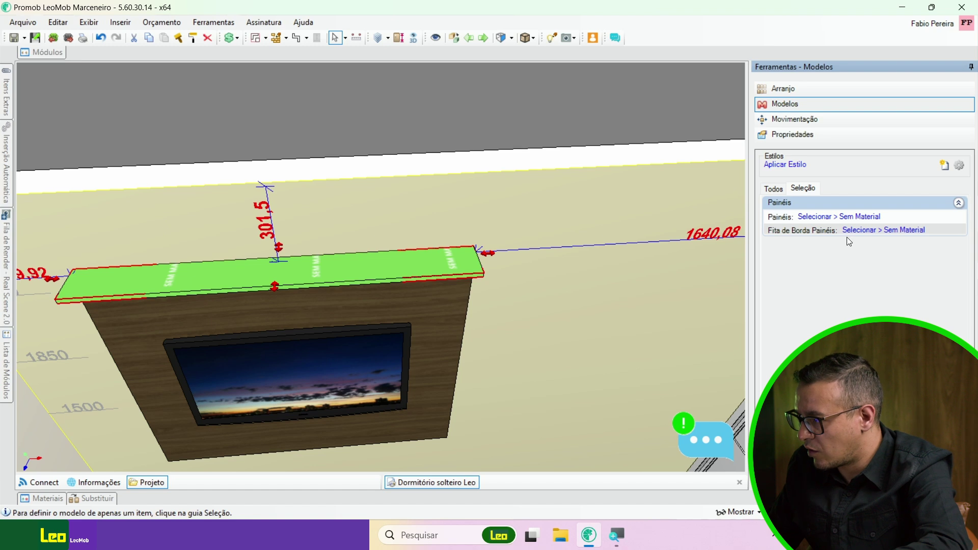
pyautogui.click(856, 224)
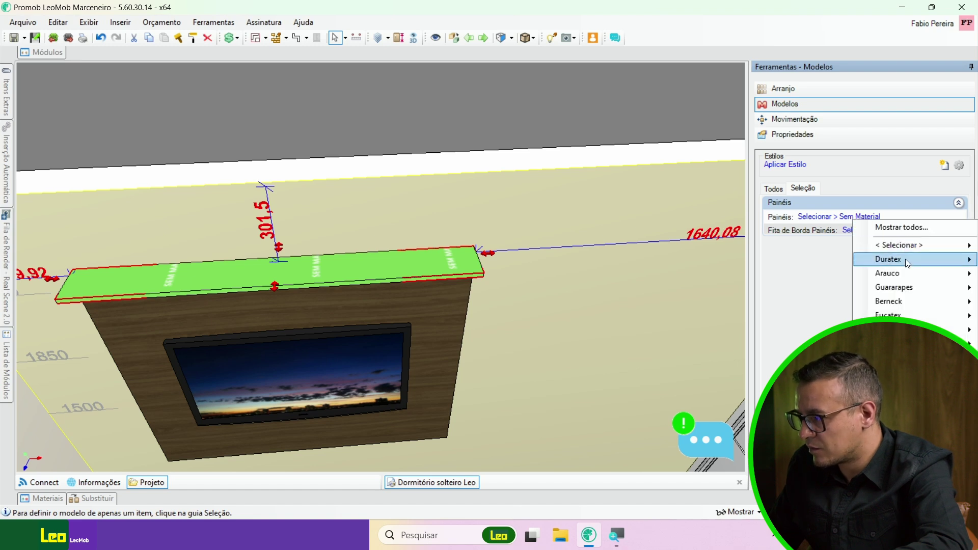
pyautogui.moveTo(905, 259)
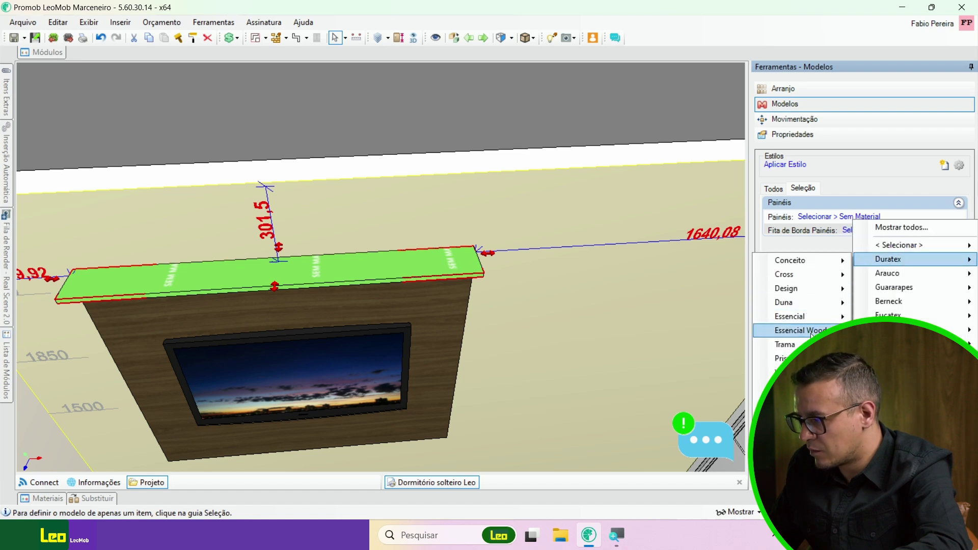
pyautogui.moveTo(809, 332)
pyautogui.click(700, 359)
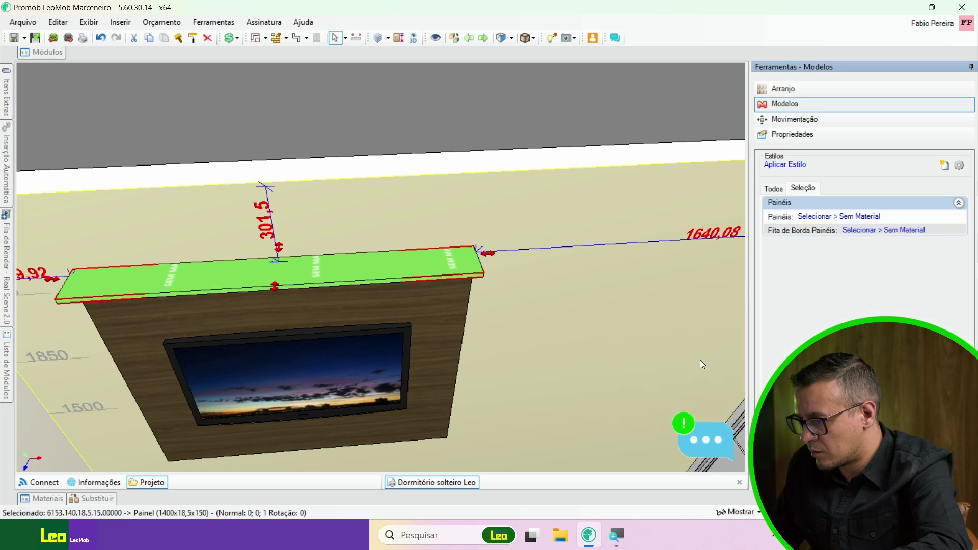
pyautogui.click(238, 72)
# - Examine the furnished room from several angles and look through the Catalog3D and Decore module catalogues
pyautogui.scroll(-5, 338, 239)
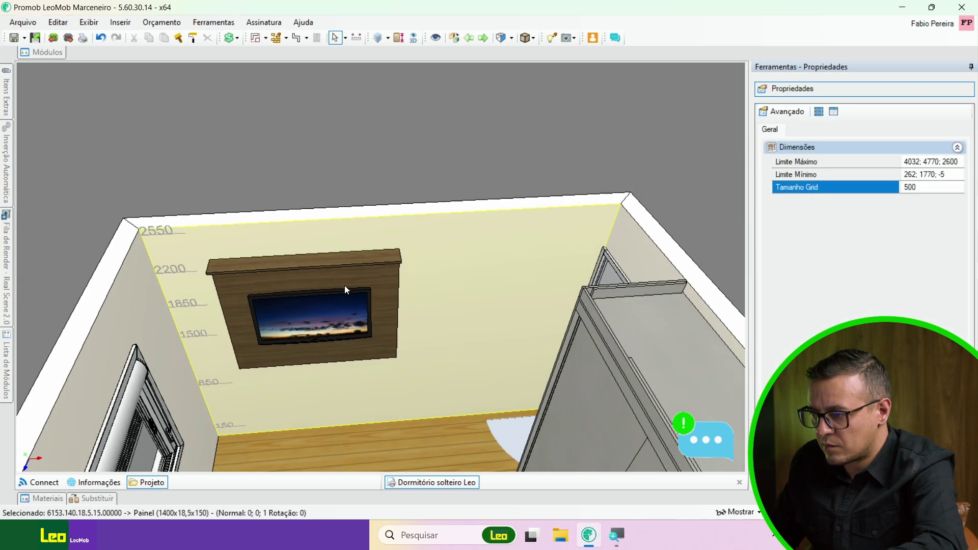
pyautogui.moveTo(344, 285); pyautogui.dragTo(133, 331, button='middle')
pyautogui.scroll(3, 301, 267)
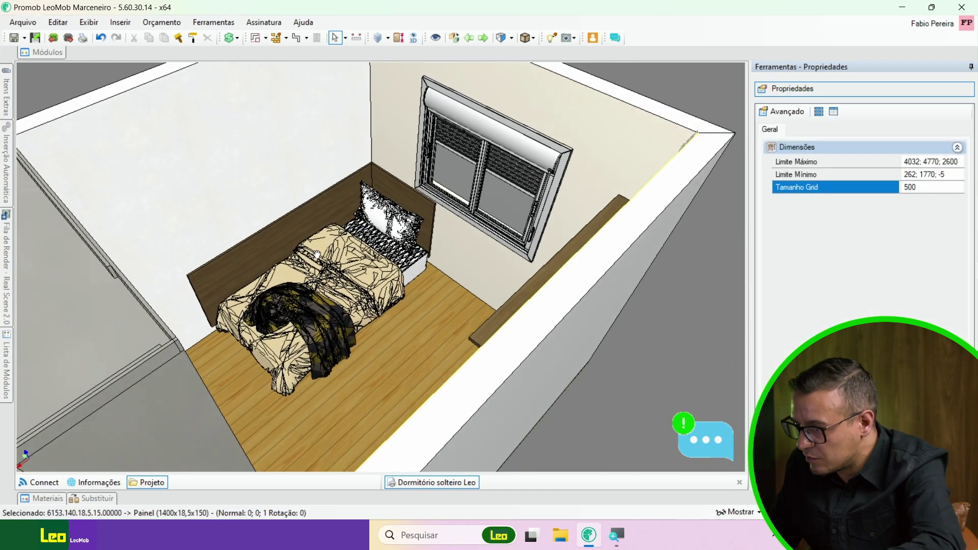
pyautogui.moveTo(387, 290); pyautogui.dragTo(426, 342, button='middle')
pyautogui.scroll(2, 432, 347)
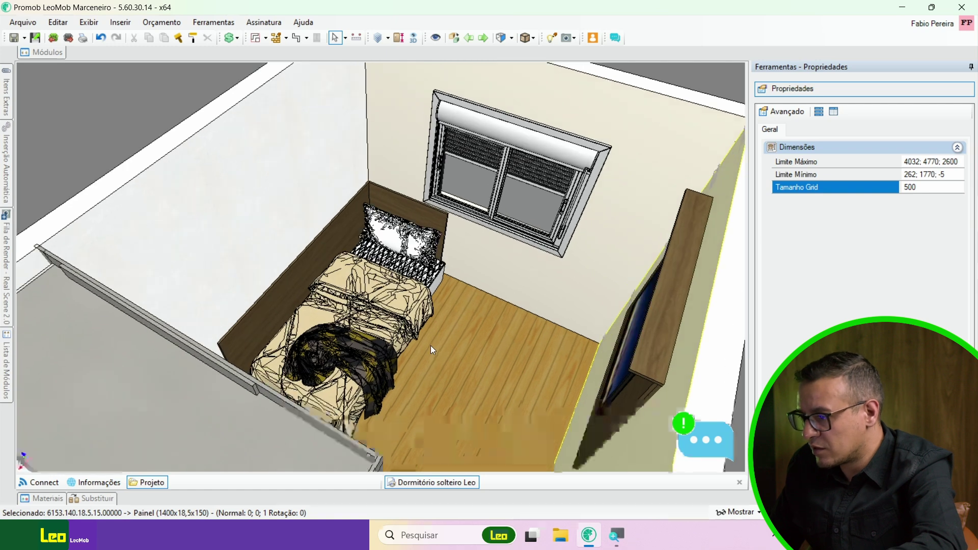
pyautogui.moveTo(438, 298); pyautogui.dragTo(430, 339, button='middle')
pyautogui.click(49, 54)
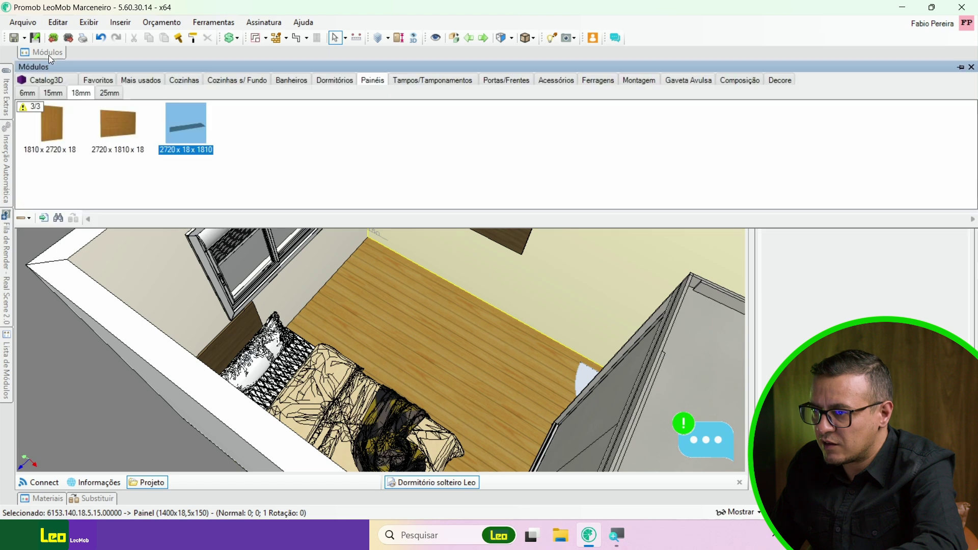
pyautogui.click(46, 81)
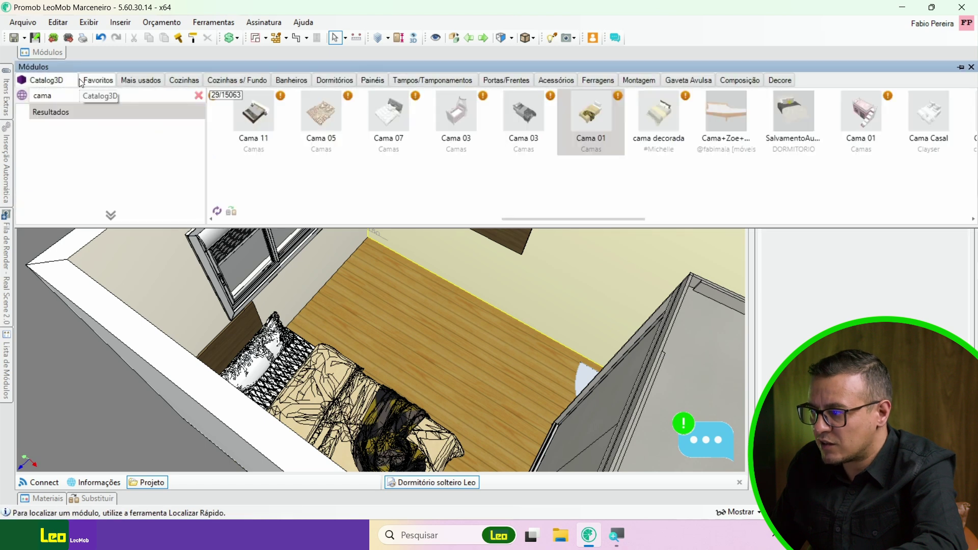
pyautogui.click(782, 82)
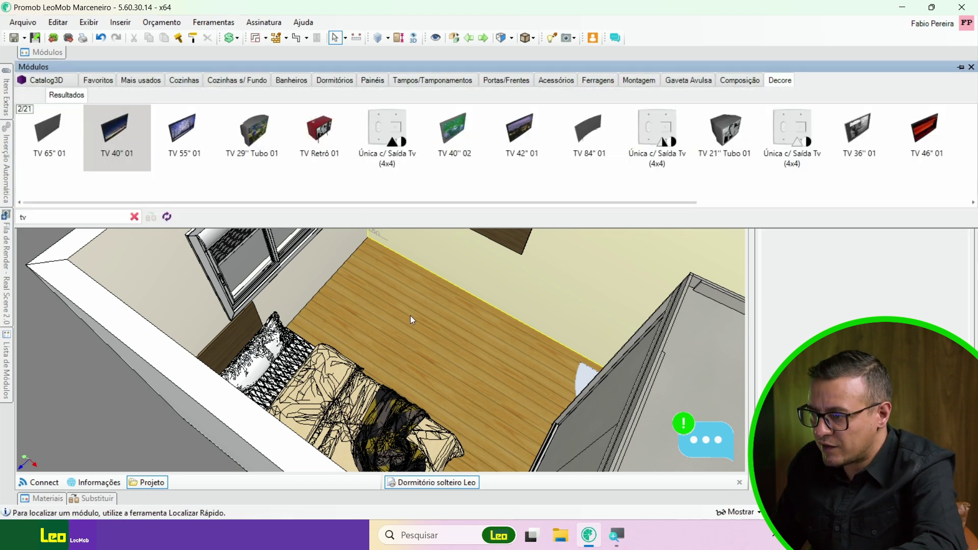
pyautogui.moveTo(410, 316); pyautogui.dragTo(327, 322, button='middle')
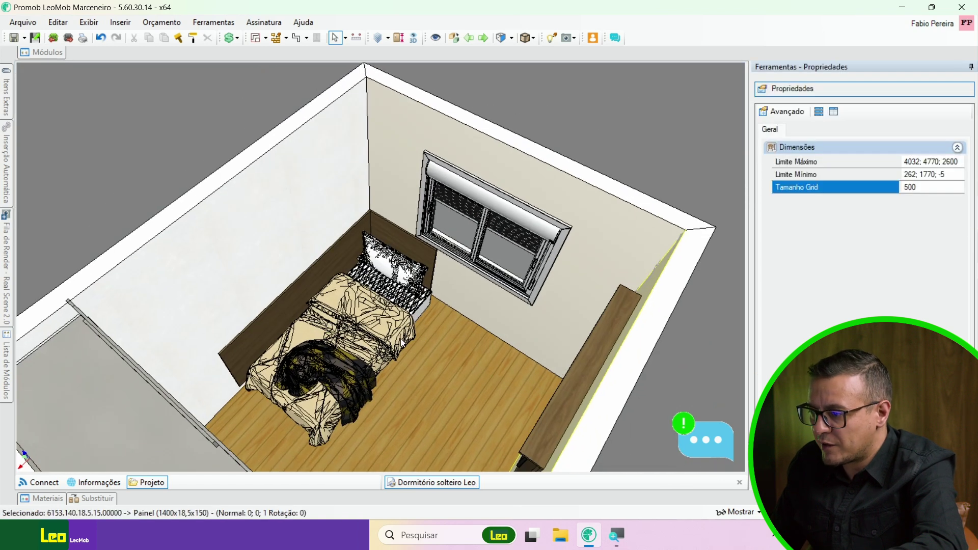
# - Search Catalog3D for "tapete" and insert the round alphabet rug
pyautogui.moveTo(47, 56)
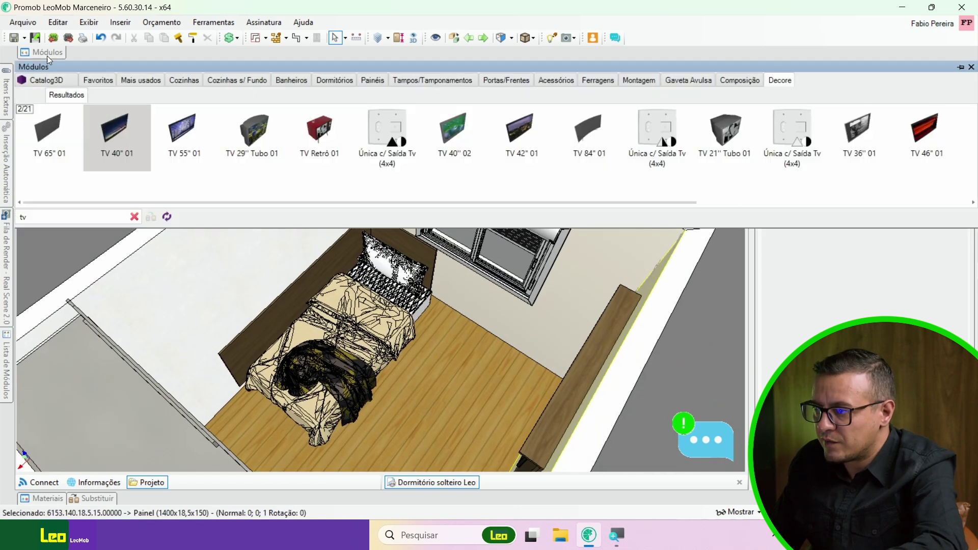
pyautogui.click(63, 79)
pyautogui.click(69, 96)
pyautogui.press('BackSpace')
pyautogui.press('BackSpace')
pyautogui.press('BackSpace')
pyautogui.press('BackSpace')
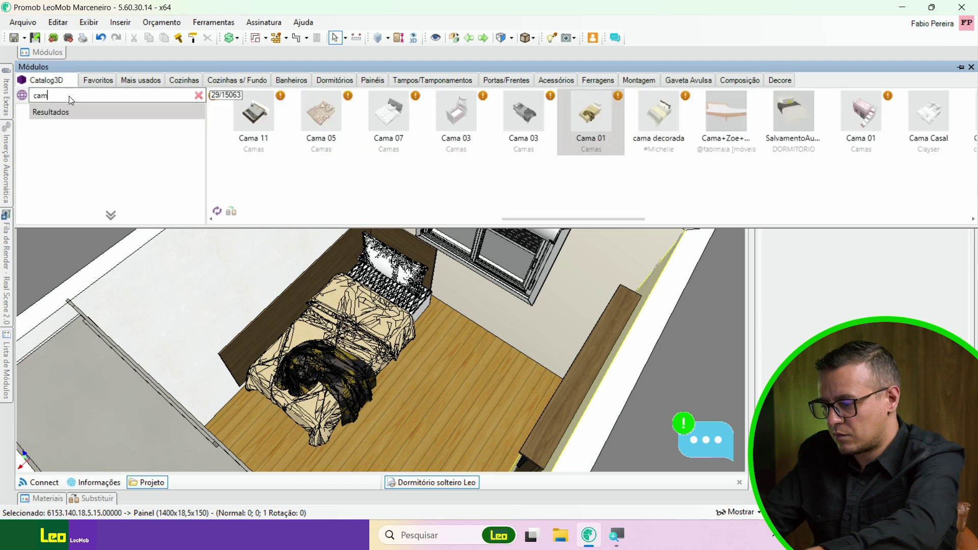
pyautogui.write('tapete')
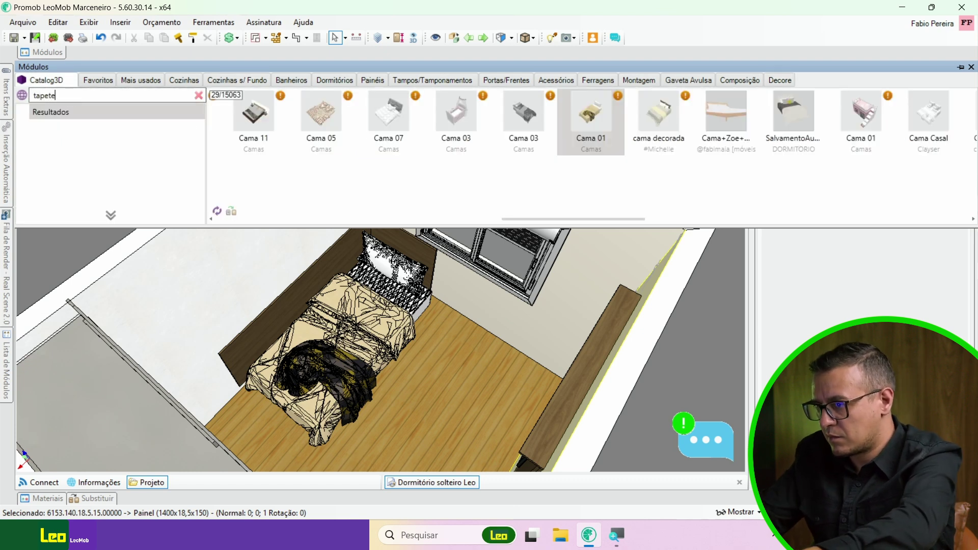
pyautogui.press('Return')
pyautogui.click(523, 112)
pyautogui.click(420, 415)
pyautogui.scroll(4, 420, 414)
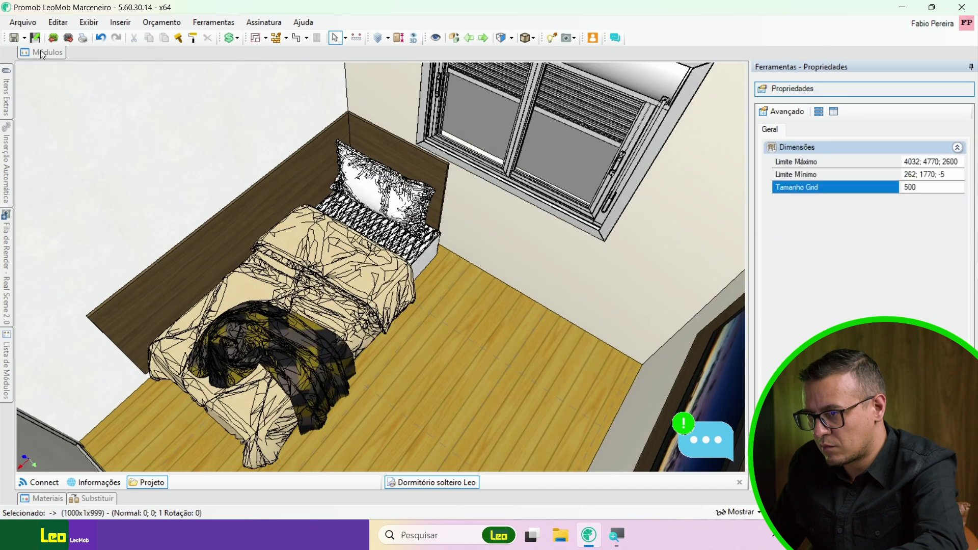
# - Insert the "tapete cinza" rug from the Catalog3D results on the floor beside the bed
pyautogui.click(47, 52)
pyautogui.moveTo(499, 219); pyautogui.dragTo(613, 220)
pyautogui.click(393, 112)
pyautogui.click(425, 393)
pyautogui.scroll(4, 426, 393)
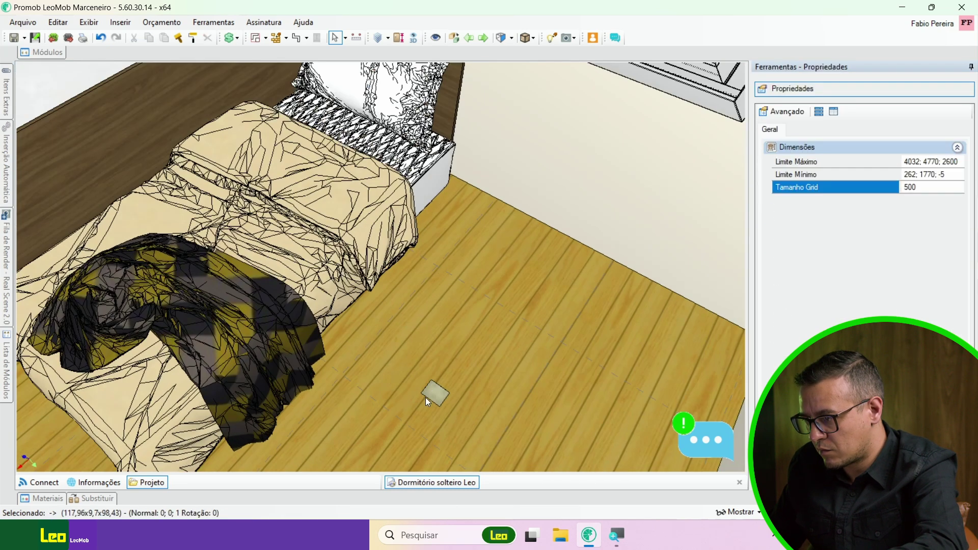
# - Set the grey rug's Largura to 1600 and its Profundidade to 1200
pyautogui.click(430, 397)
pyautogui.click(793, 291)
pyautogui.write('1600')
pyautogui.press('Return')
pyautogui.click(795, 315)
pyautogui.write('1200')
pyautogui.press('Return')
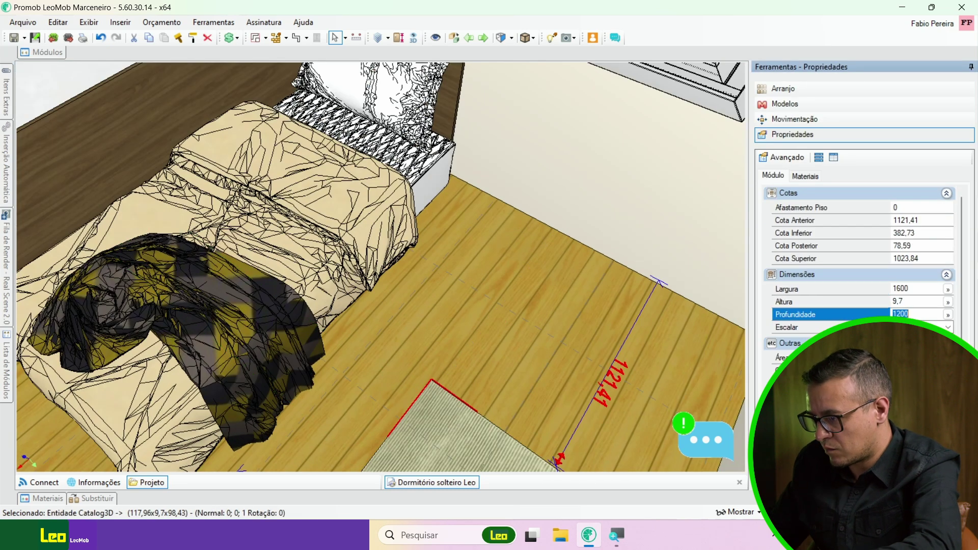
# - Rotate and reposition the grey rug between the bed and the TV wall, stretching its Profundidade to about 1627 mm
pyautogui.scroll(-4, 482, 273)
pyautogui.moveTo(482, 272); pyautogui.dragTo(441, 247)
pyautogui.moveTo(478, 306); pyautogui.dragTo(445, 290)
pyautogui.moveTo(416, 317); pyautogui.dragTo(381, 361)
pyautogui.moveTo(421, 290); pyautogui.dragTo(436, 257)
# - Search the Decore catalogue for "luminaria"
pyautogui.moveTo(436, 257); pyautogui.dragTo(662, 366, button='middle')
pyautogui.click(50, 54)
pyautogui.click(72, 95)
pyautogui.click(780, 80)
pyautogui.click(68, 220)
pyautogui.press('BackSpace')
pyautogui.press('BackSpace')
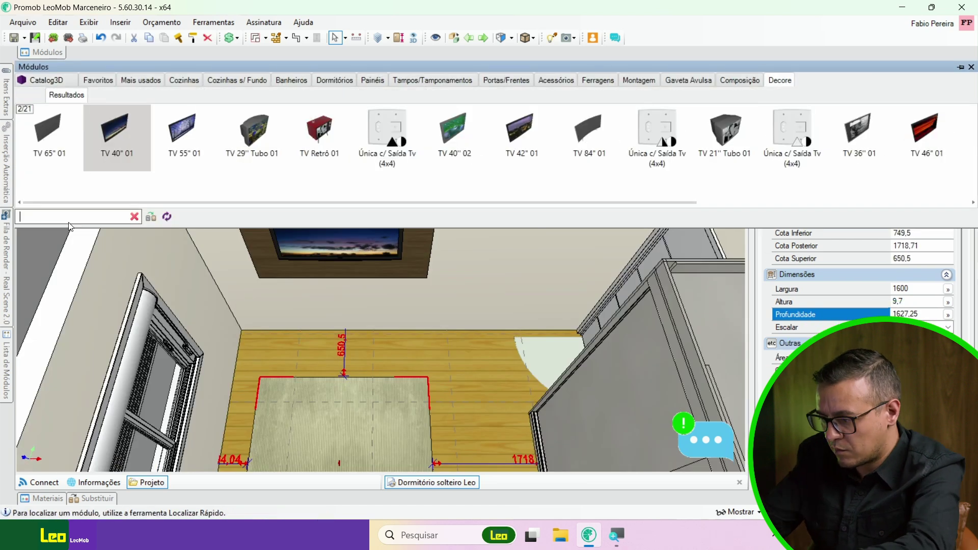
pyautogui.write('luminaria')
pyautogui.press('Return')
# - Insert Luminária de Piso 12 on the floor in the corner between the window and the TV panel
pyautogui.click(43, 53)
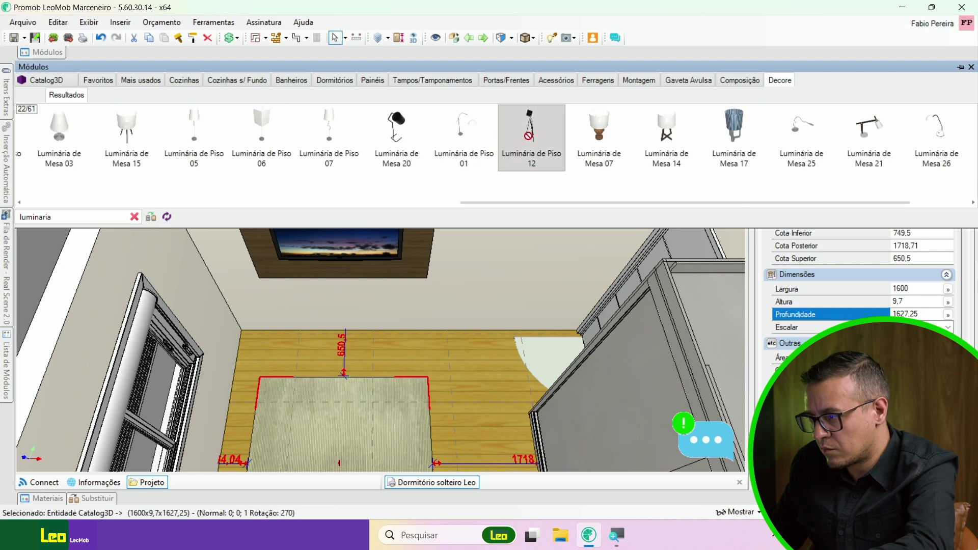
pyautogui.moveTo(530, 135); pyautogui.dragTo(275, 324)
pyautogui.moveTo(266, 226); pyautogui.dragTo(269, 201)
pyautogui.scroll(-2, 379, 312)
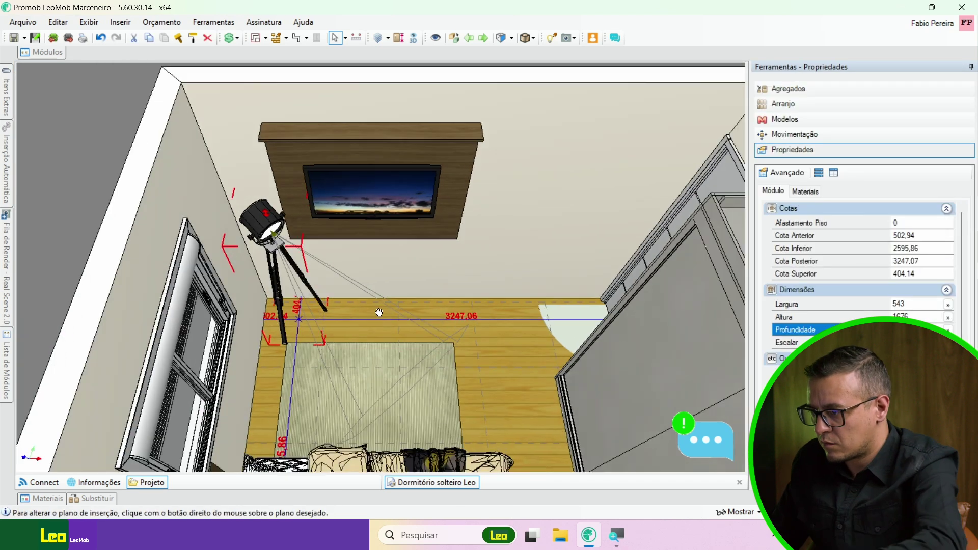
# - Search the Decore catalogue for "brinquedo" and insert the toy airplane Brinquedo 10
pyautogui.click(43, 53)
pyautogui.doubleClick(83, 218)
pyautogui.write('brinquedo')
pyautogui.press('Return')
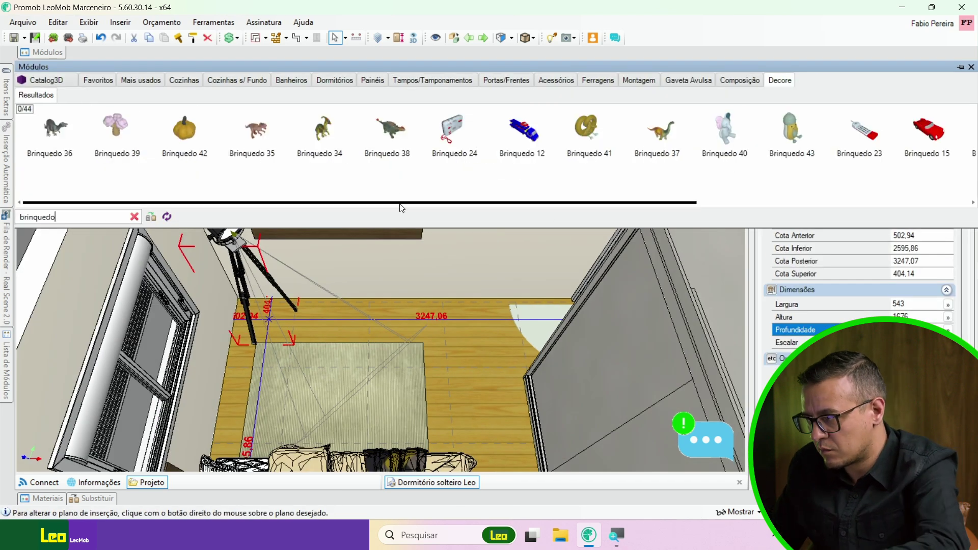
pyautogui.moveTo(399, 204); pyautogui.dragTo(580, 202)
pyautogui.moveTo(179, 127); pyautogui.dragTo(323, 348)
# - Set the toy airplane's Largura to 120 and move it along the shelf above the TV towards its middle
pyautogui.click(904, 289)
pyautogui.write('120')
pyautogui.press('Return')
pyautogui.scroll(5, 300, 295)
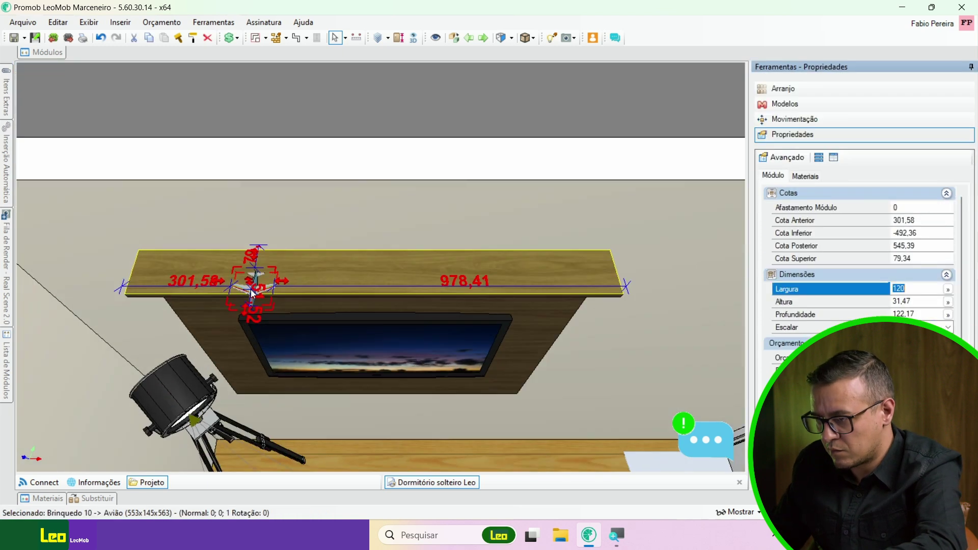
pyautogui.moveTo(253, 291); pyautogui.dragTo(324, 299)
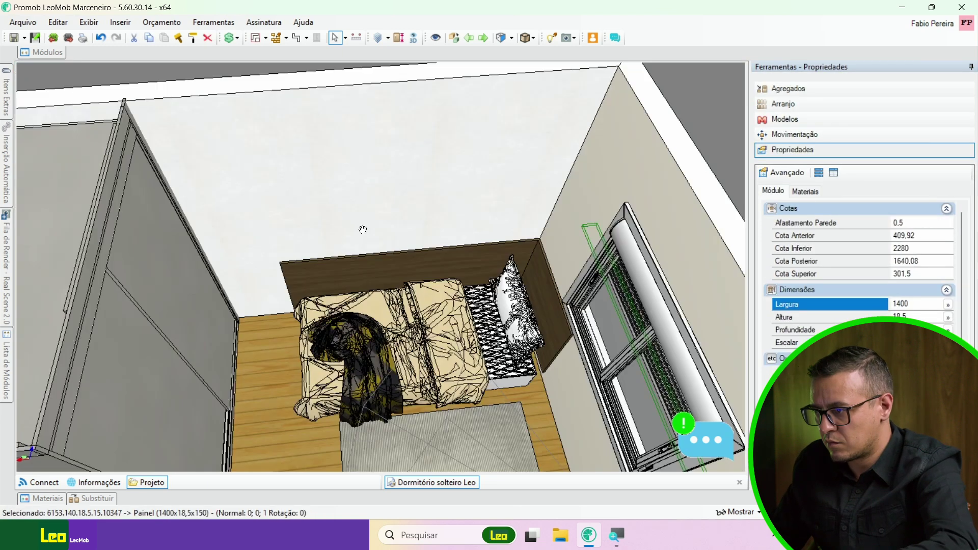
# - Search Catalog3D for "quadro infantil" and place the set of four black-and-white children's pictures on the wall above the bed
pyautogui.click(44, 52)
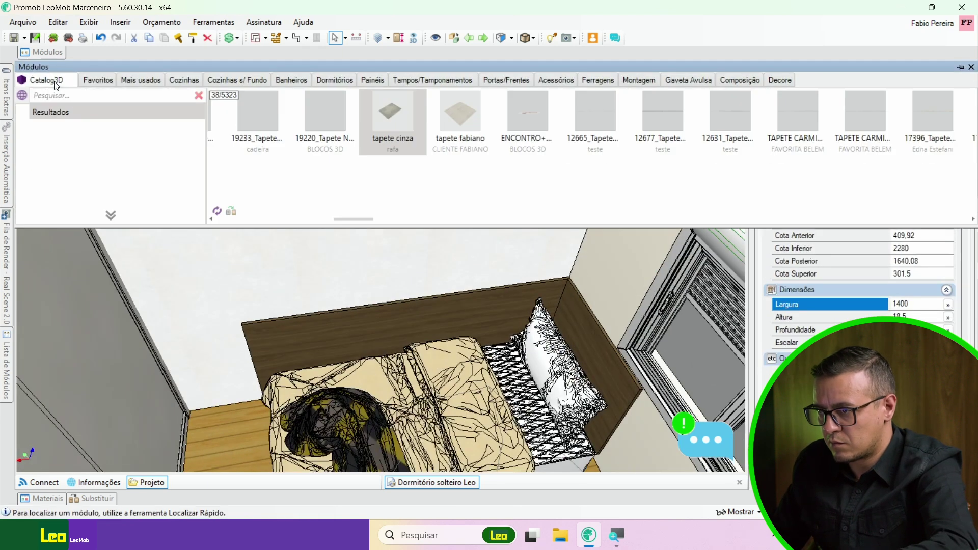
pyautogui.write('quadro infan')
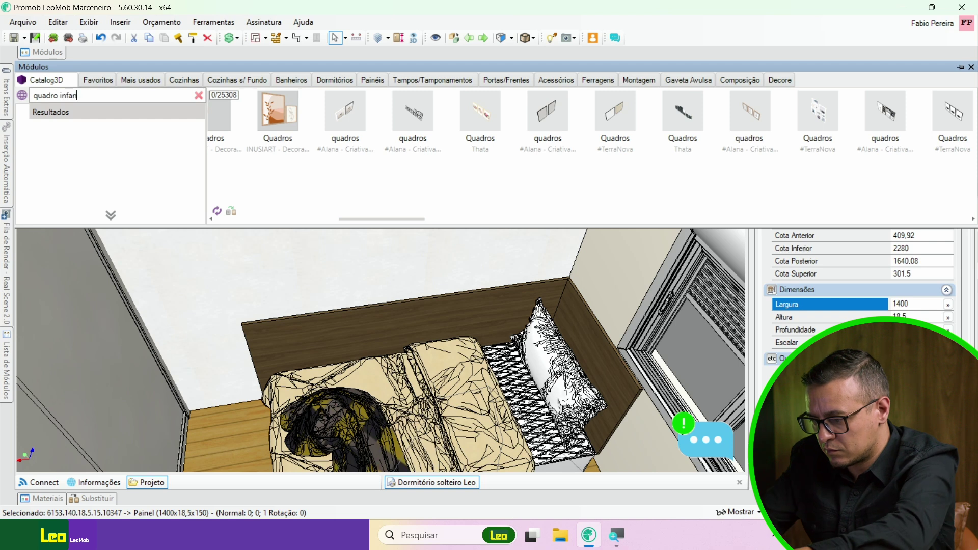
pyautogui.write(' heroi')
pyautogui.press('BackSpace')
pyautogui.press('BackSpace')
pyautogui.press('BackSpace')
pyautogui.press('BackSpace')
pyautogui.press('BackSpace')
pyautogui.write('infantil')
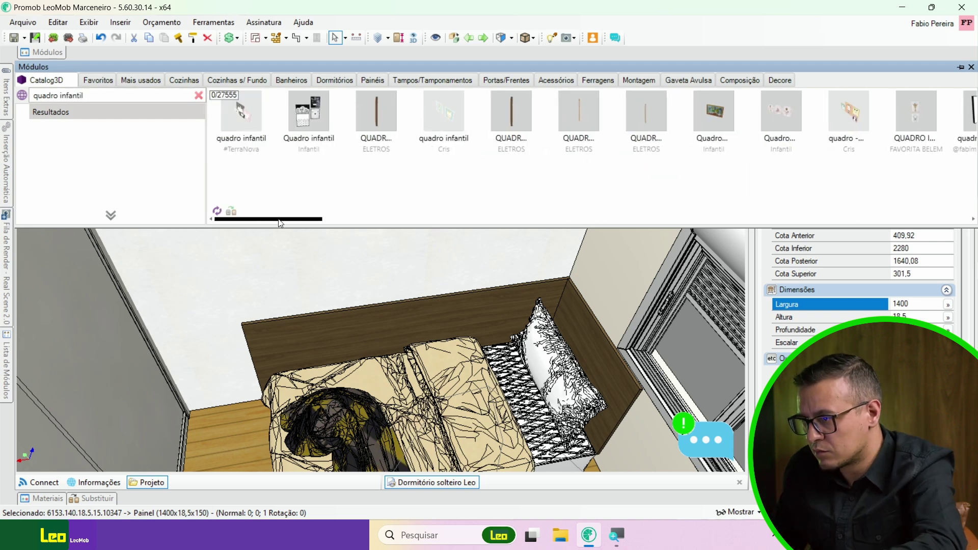
pyautogui.moveTo(305, 113); pyautogui.dragTo(345, 205)
# - Delete the grey rectangular rug beside the bed
pyautogui.scroll(-5, 344, 206)
pyautogui.moveTo(345, 206); pyautogui.dragTo(448, 315, button='middle')
pyautogui.click(467, 313)
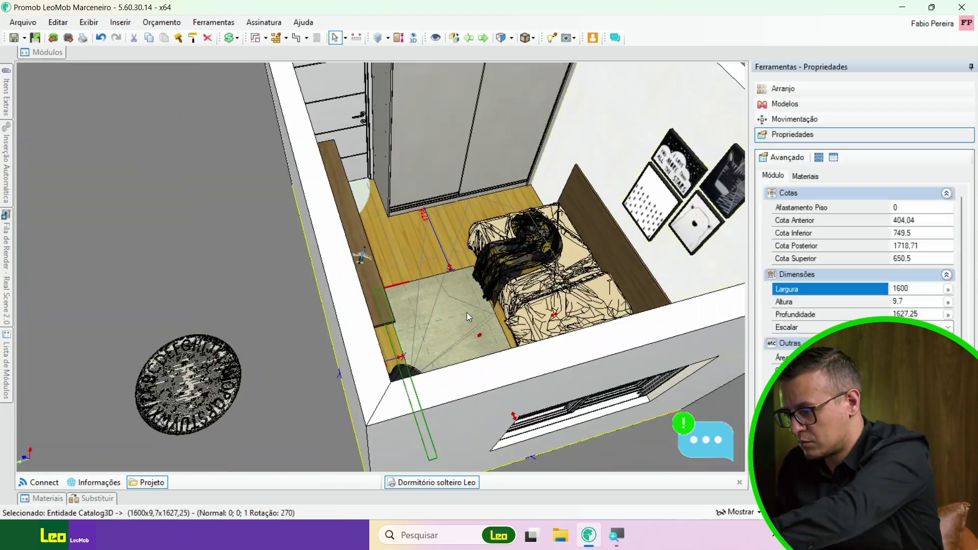
pyautogui.press('Delete')
# - Move the round alphabet rug from outside the room onto the floor between the bed and the TV panel
pyautogui.moveTo(203, 385); pyautogui.dragTo(475, 319)
pyautogui.moveTo(515, 292); pyautogui.dragTo(438, 321, button='middle')
pyautogui.scroll(3, 437, 321)
pyautogui.moveTo(321, 362); pyautogui.dragTo(371, 349)
# - Set the round rug's Profundidade and Largura to 1300 and adjust its position beside the bed
pyautogui.click(912, 327)
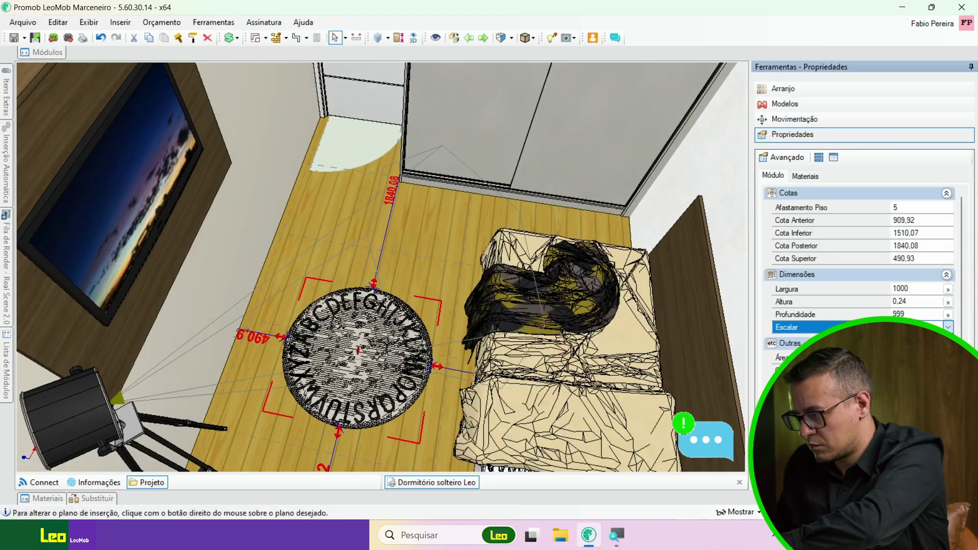
pyautogui.doubleClick(901, 314)
pyautogui.write('1300')
pyautogui.doubleClick(900, 289)
pyautogui.write('1300')
pyautogui.press('Return')
pyautogui.moveTo(298, 336); pyautogui.dragTo(385, 348)
# - Deselect the rug and save the project
pyautogui.scroll(-5, 384, 348)
pyautogui.moveTo(385, 349); pyautogui.dragTo(609, 178, button='middle')
pyautogui.click(275, 227)
pyautogui.click(609, 178)
pyautogui.hotkey('ctrl', 's')
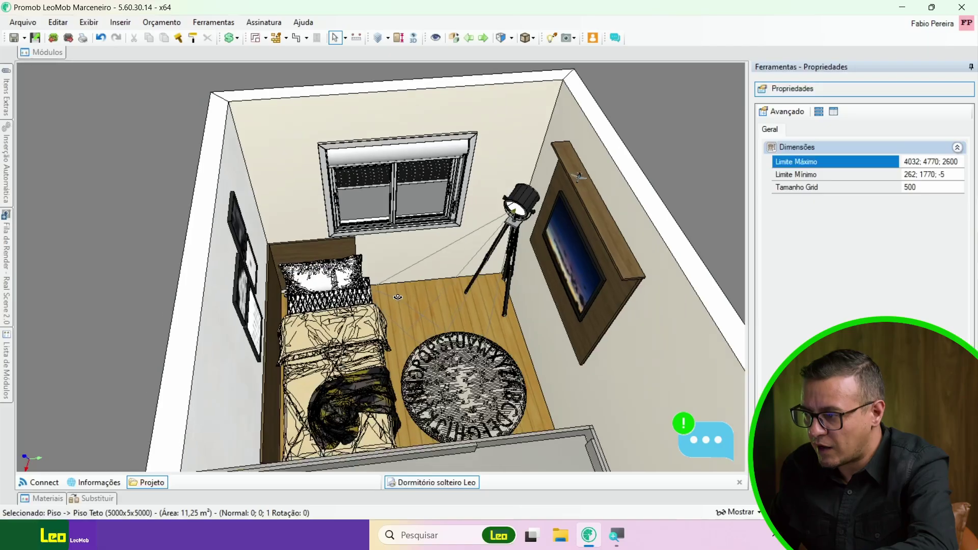
# - Build a ceiling over the bedroom with Construir Teto
pyautogui.moveTo(204, 325); pyautogui.dragTo(376, 275, button='middle')
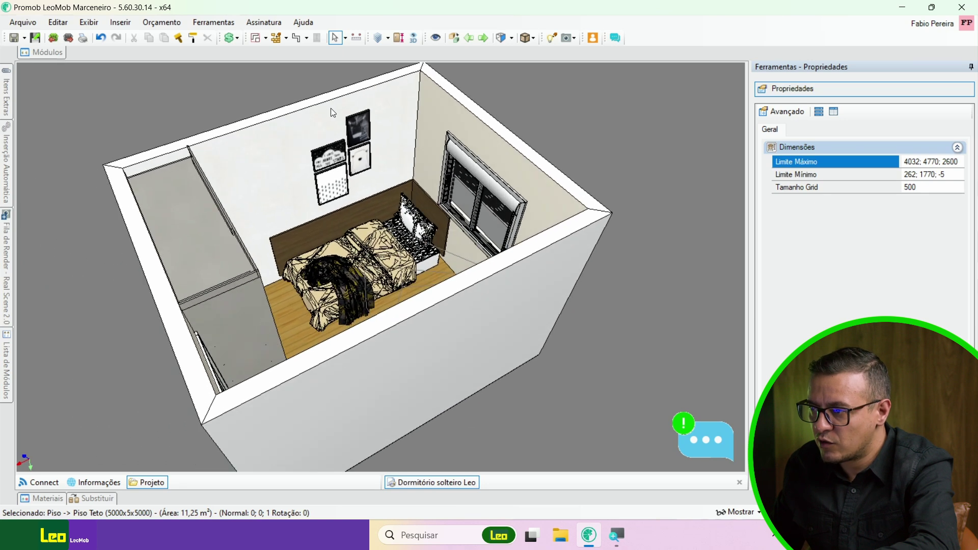
pyautogui.click(266, 40)
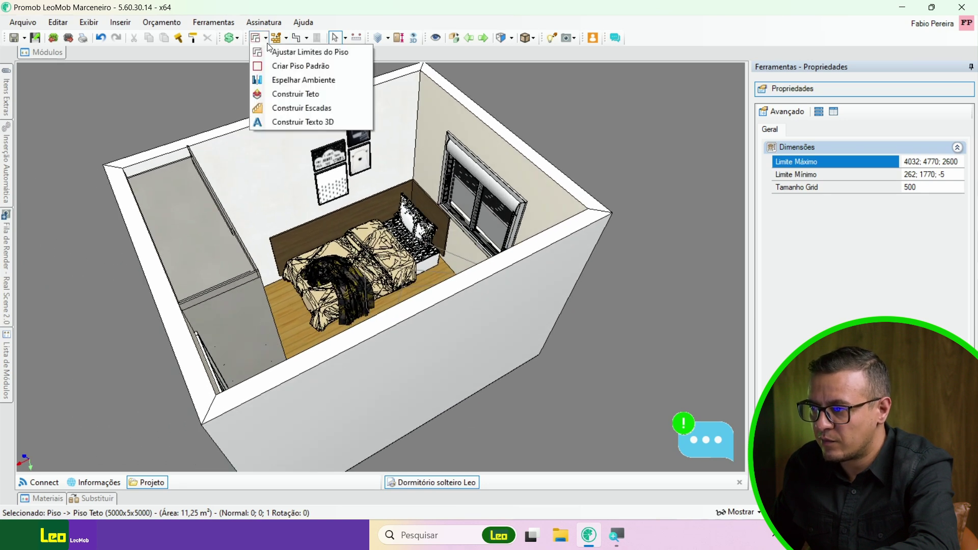
pyautogui.click(283, 95)
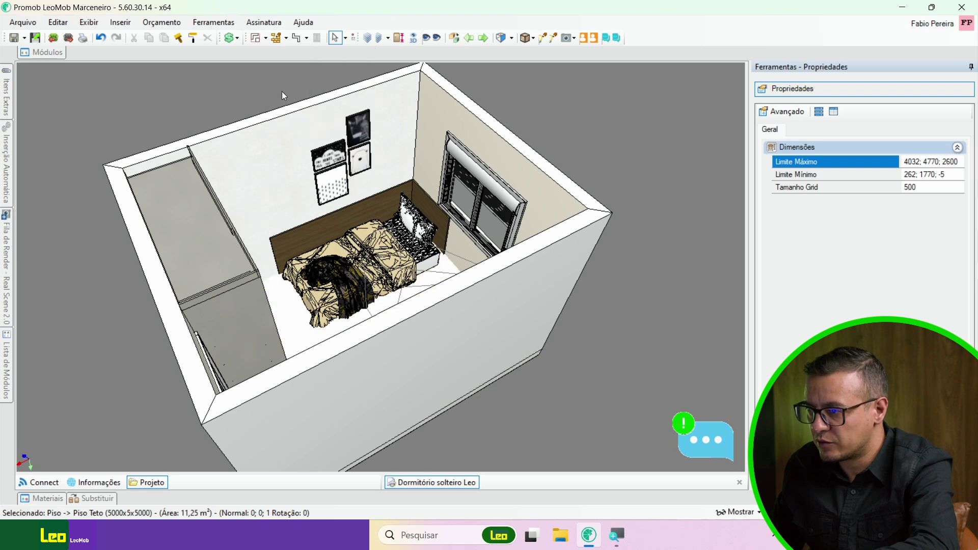
# - Inspect the closed room from outside, select the long wall adjacent to the door wall, and show it in front view
pyautogui.moveTo(408, 299); pyautogui.dragTo(275, 212, button='middle')
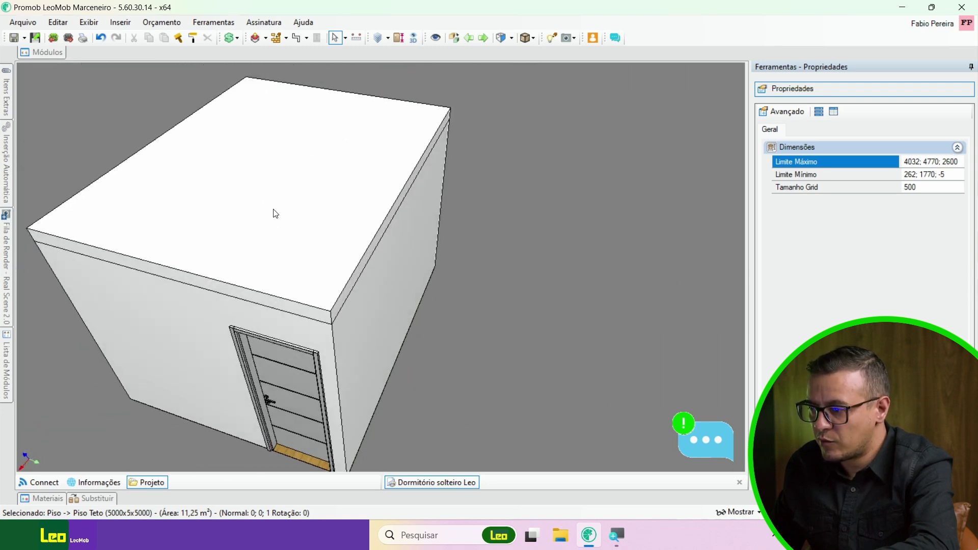
pyautogui.moveTo(353, 268); pyautogui.dragTo(245, 227, button='middle')
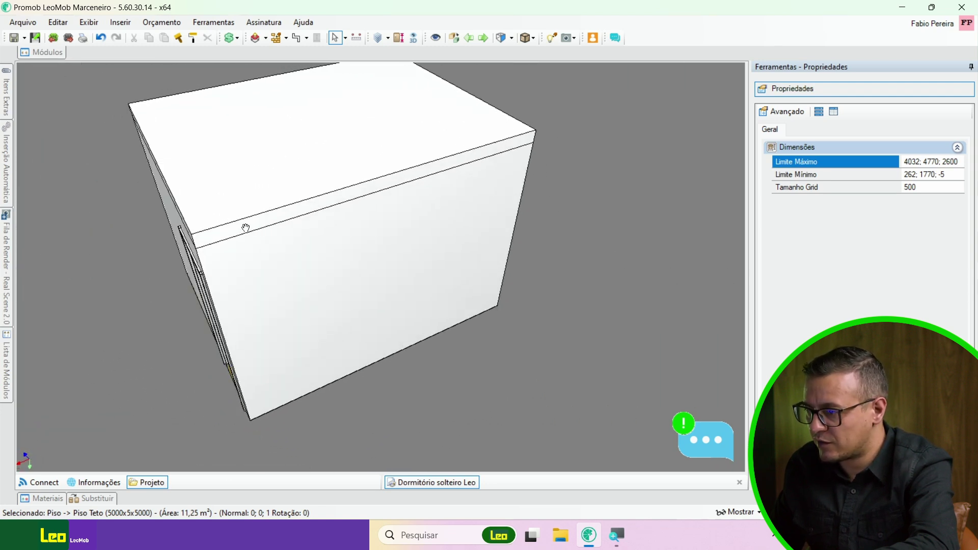
pyautogui.moveTo(389, 216); pyautogui.dragTo(357, 207, button='middle')
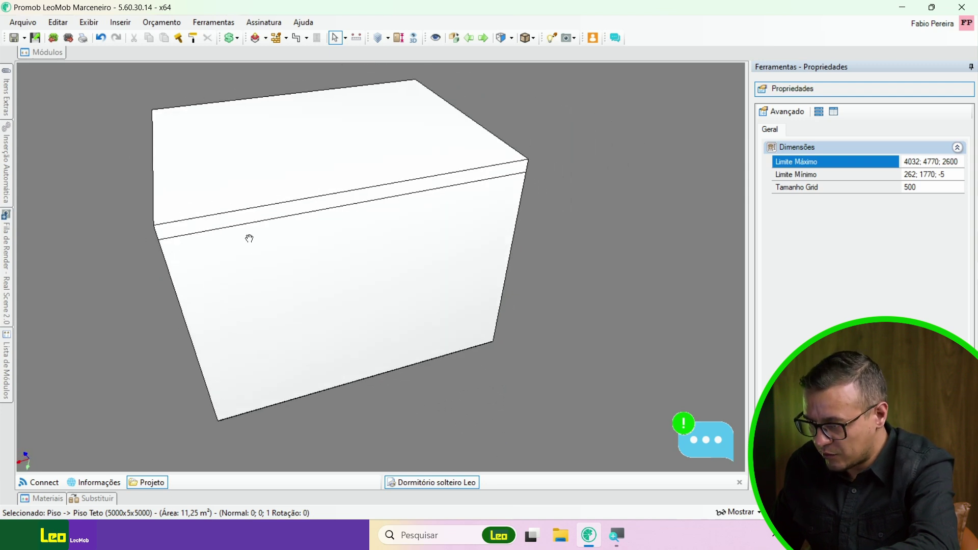
pyautogui.moveTo(249, 238); pyautogui.dragTo(422, 252, button='middle')
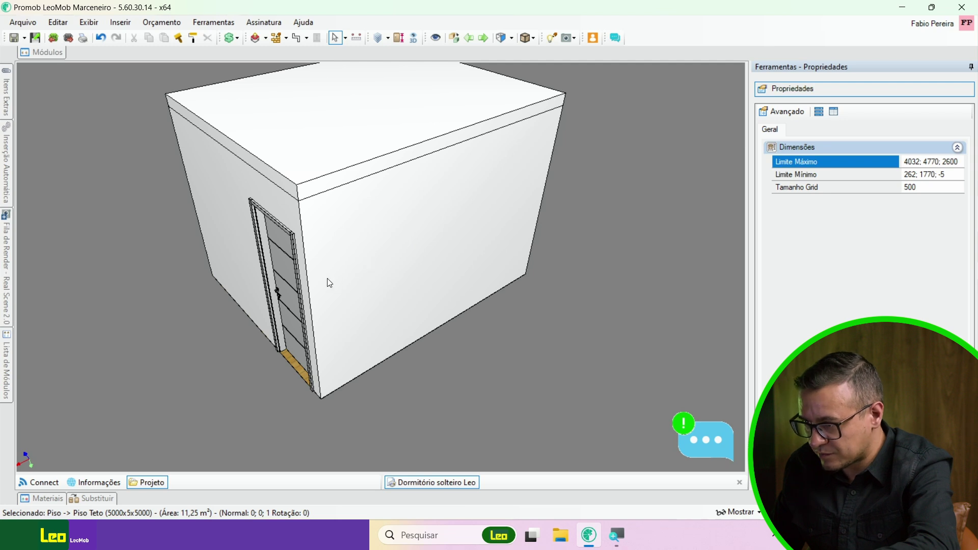
pyautogui.moveTo(327, 280); pyautogui.dragTo(302, 290, button='middle')
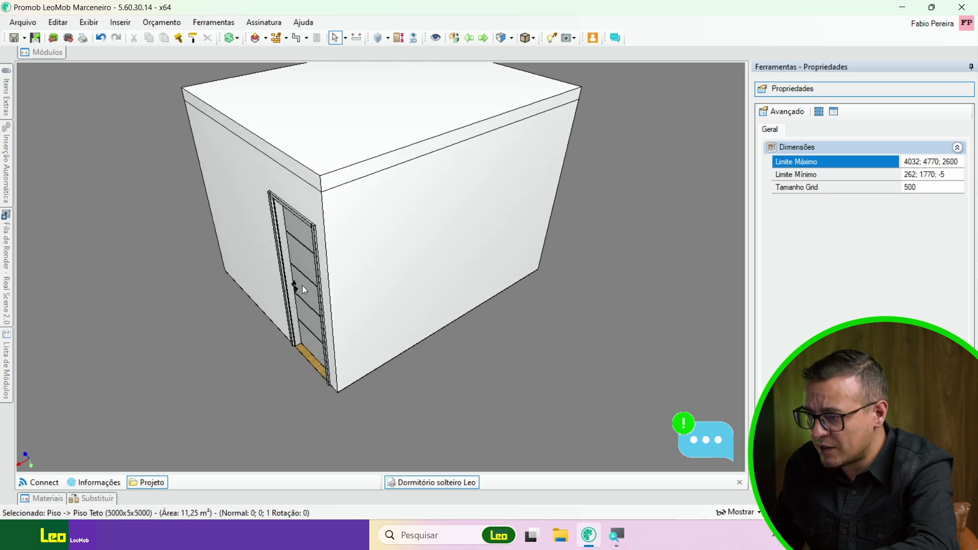
pyautogui.click(451, 225)
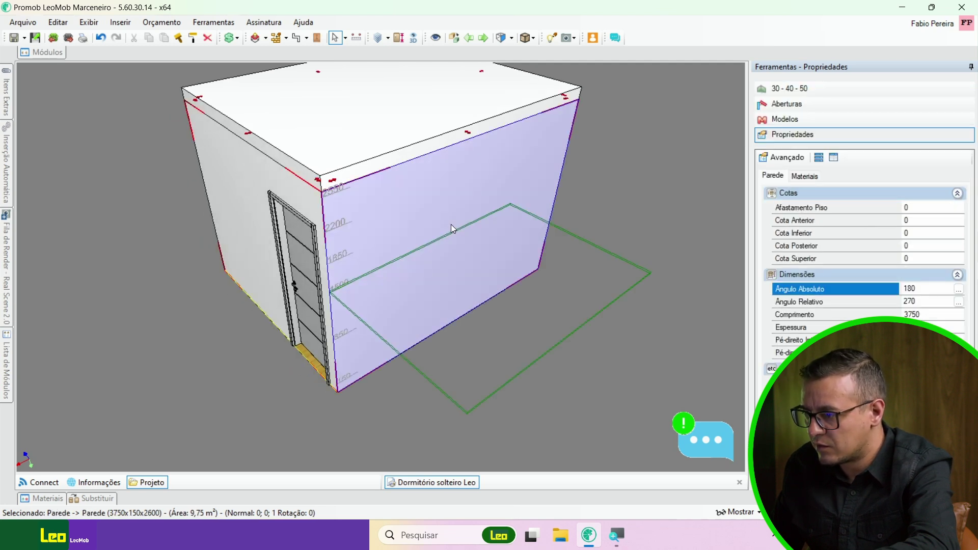
pyautogui.doubleClick(451, 225)
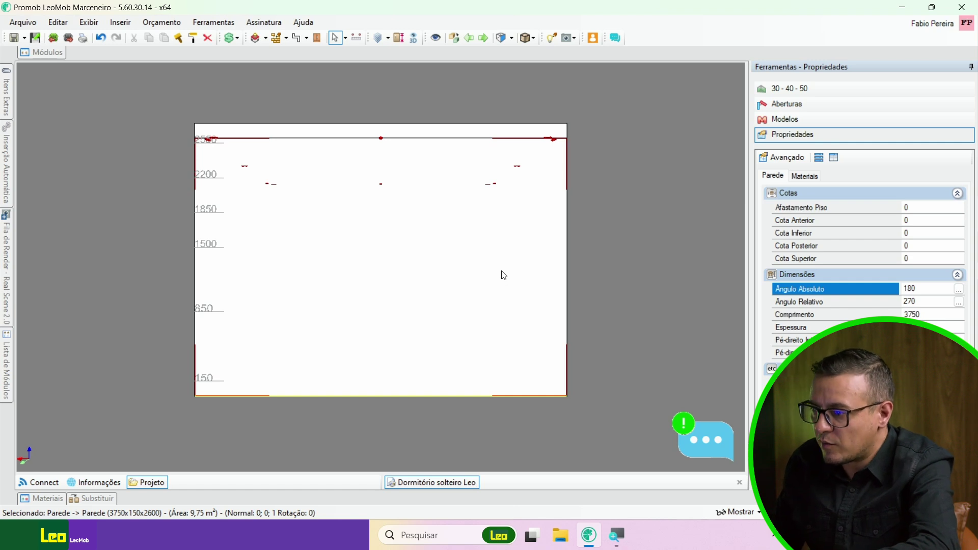
# - Deselect the wall, open the Vista Dinâmica window and widen it
pyautogui.click(587, 164)
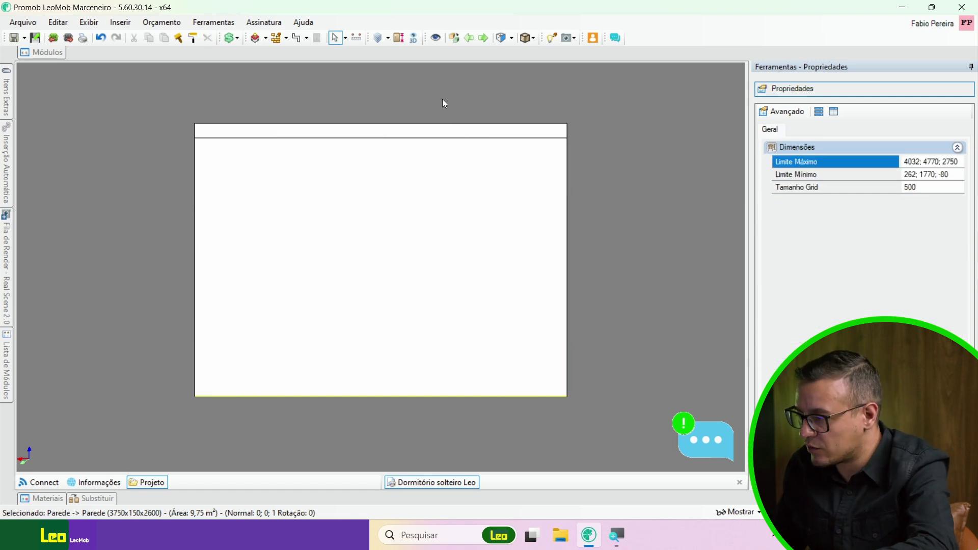
pyautogui.click(436, 41)
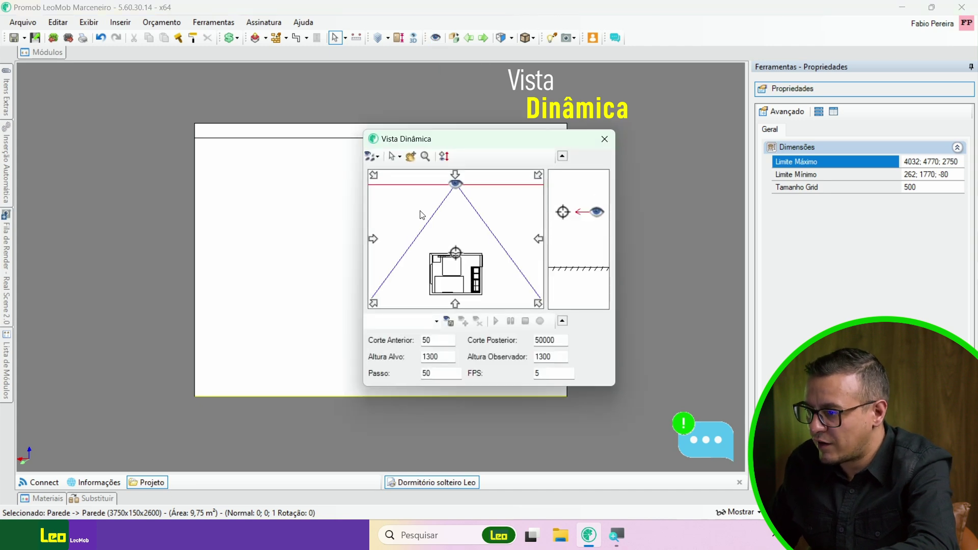
pyautogui.moveTo(530, 131); pyautogui.dragTo(530, 69)
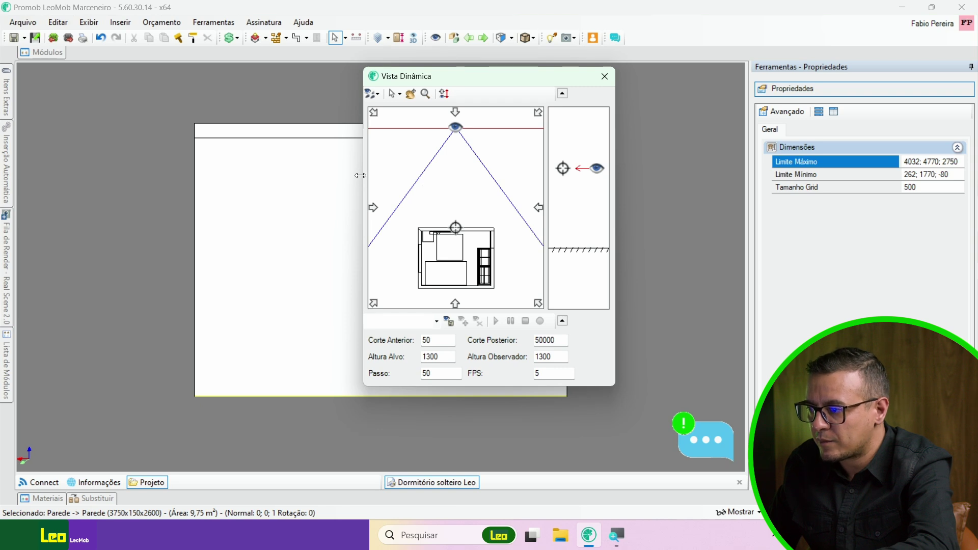
pyautogui.moveTo(364, 178); pyautogui.dragTo(293, 178)
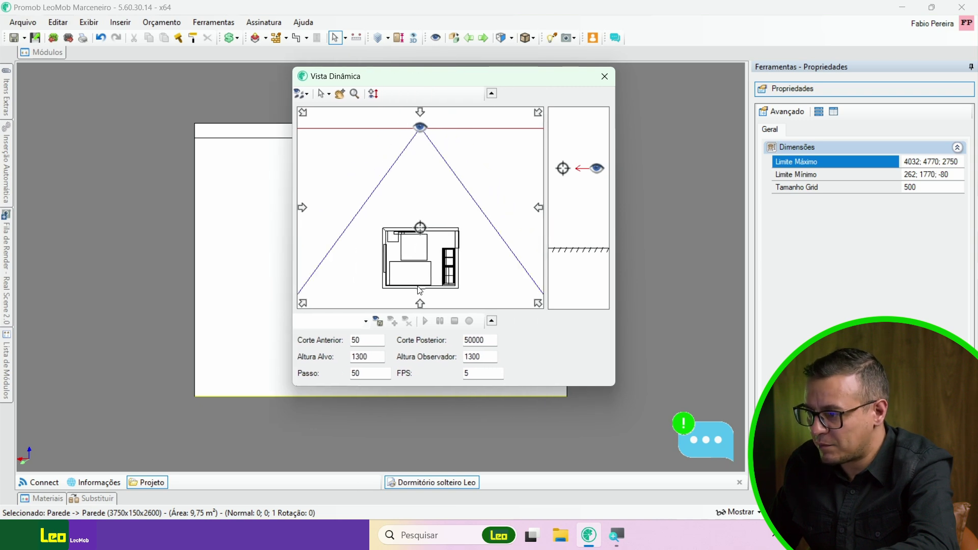
# - Place the view target just beyond the bed wall and move the Vista Dinâmica window off the drawn room
pyautogui.scroll(1, 419, 290)
pyautogui.moveTo(421, 274); pyautogui.dragTo(420, 250, button='middle')
pyautogui.scroll(-2, 448, 243)
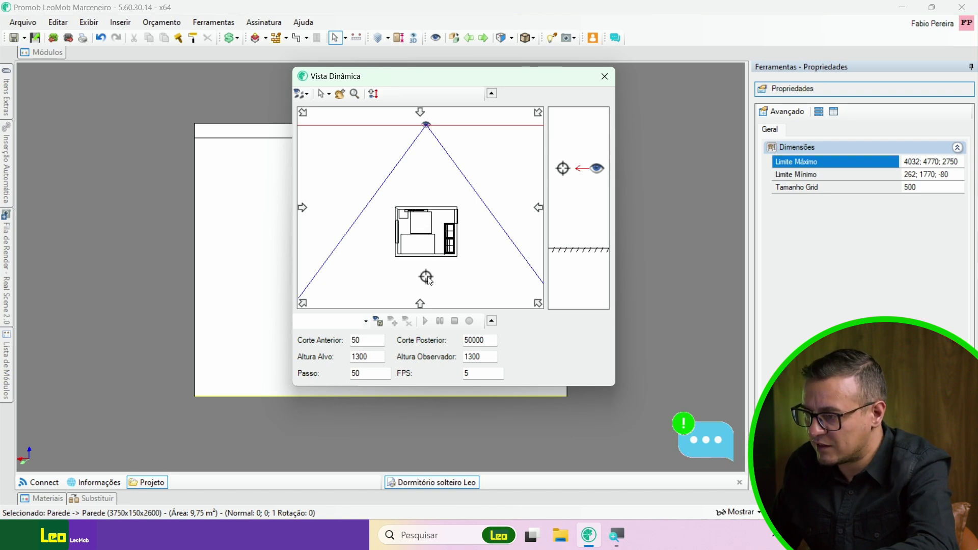
pyautogui.scroll(-1, 428, 279)
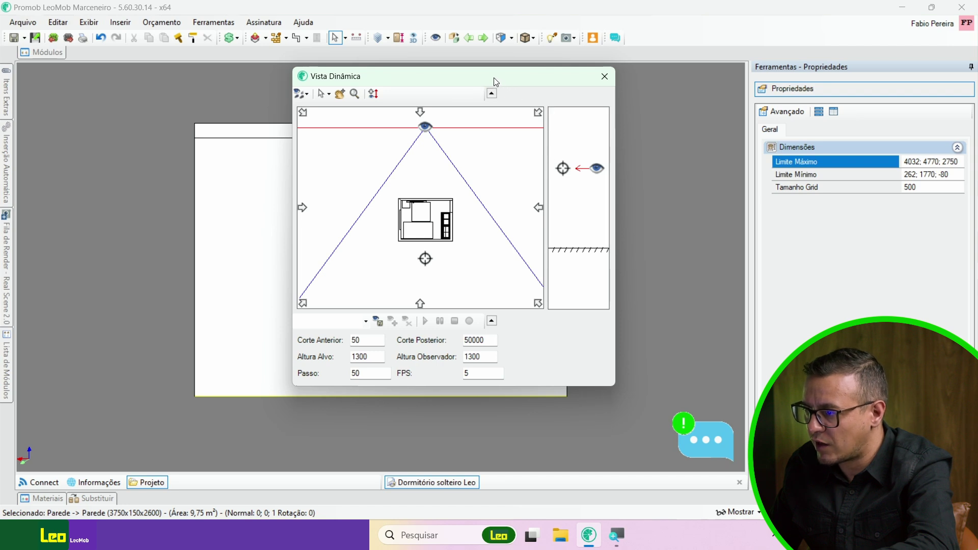
pyautogui.moveTo(493, 77); pyautogui.dragTo(797, 105)
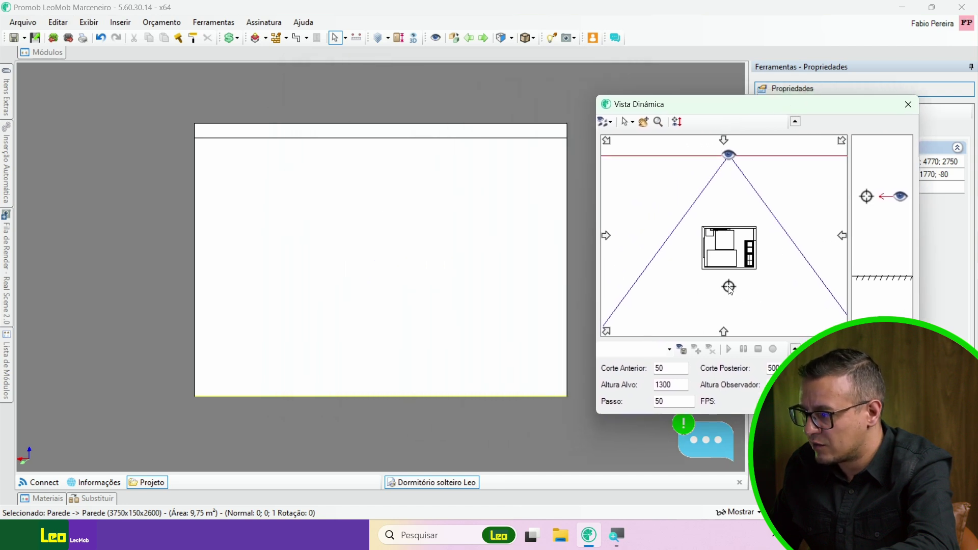
# - Try observer positions closer to the TV wall with the view target inside the room near the bed
pyautogui.moveTo(729, 288)
pyautogui.mouseDown()
pyautogui.moveTo(640, 275)
pyautogui.moveTo(764, 308)
pyautogui.moveTo(808, 301)
pyautogui.moveTo(729, 291)
pyautogui.mouseUp()
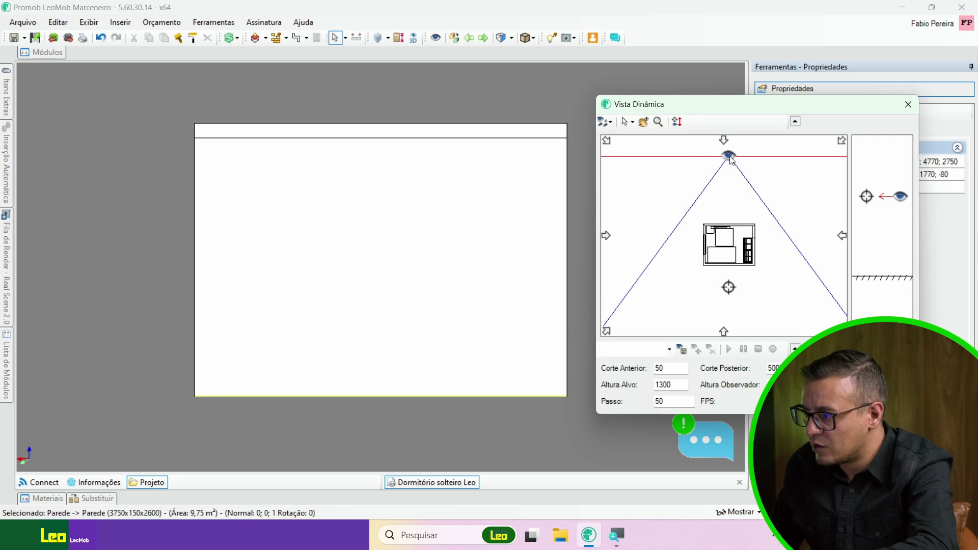
pyautogui.moveTo(731, 159); pyautogui.dragTo(733, 205)
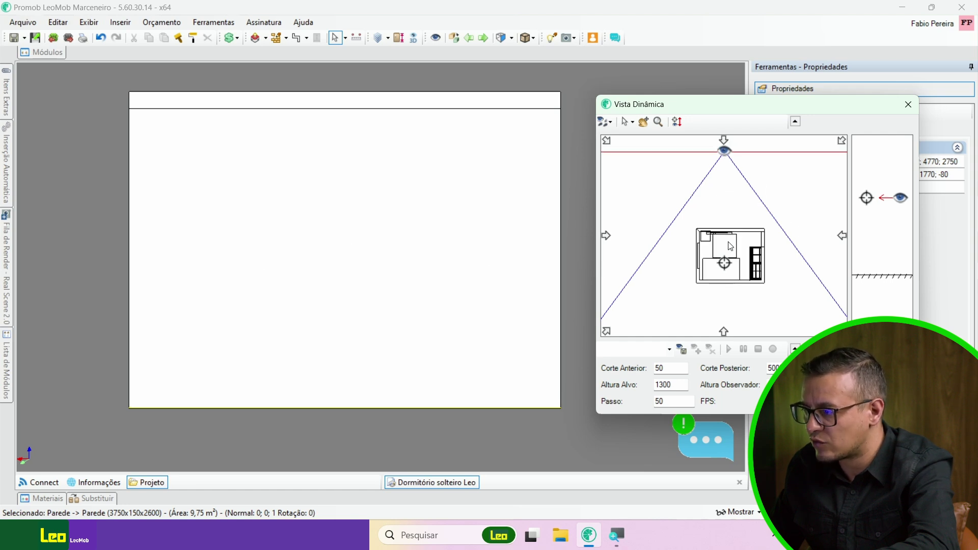
pyautogui.moveTo(727, 159); pyautogui.dragTo(727, 163)
pyautogui.moveTo(734, 179); pyautogui.dragTo(737, 192)
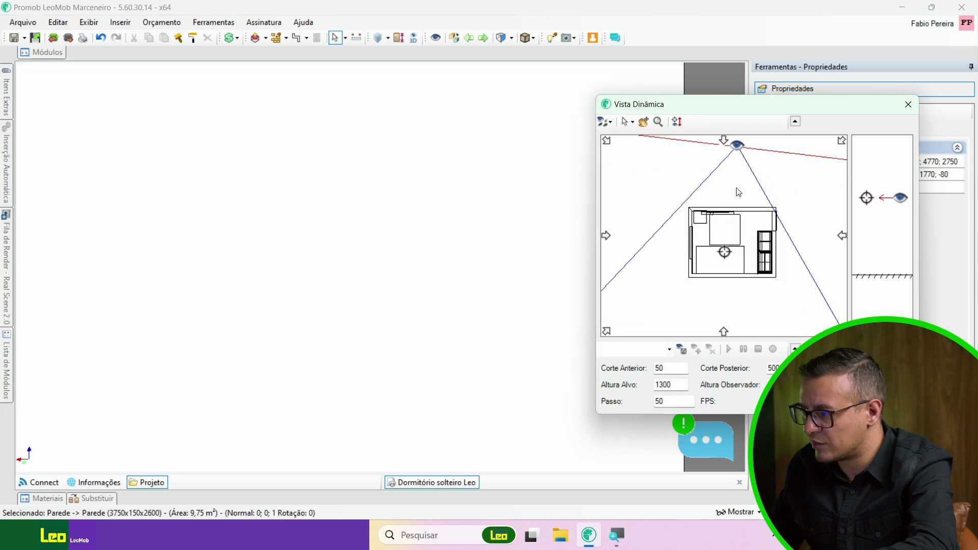
pyautogui.moveTo(730, 259); pyautogui.dragTo(731, 260)
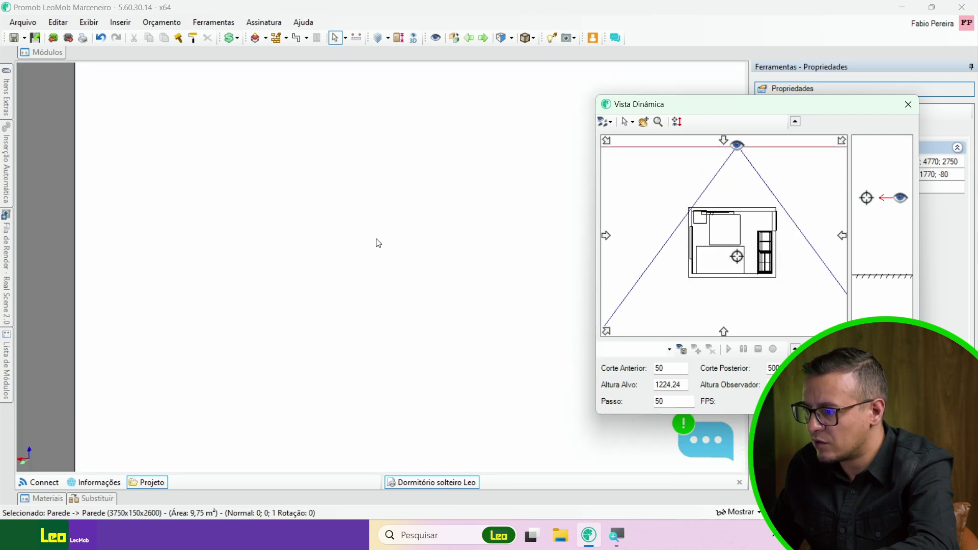
pyautogui.moveTo(418, 225); pyautogui.dragTo(369, 264, button='middle')
pyautogui.scroll(-2, 375, 231)
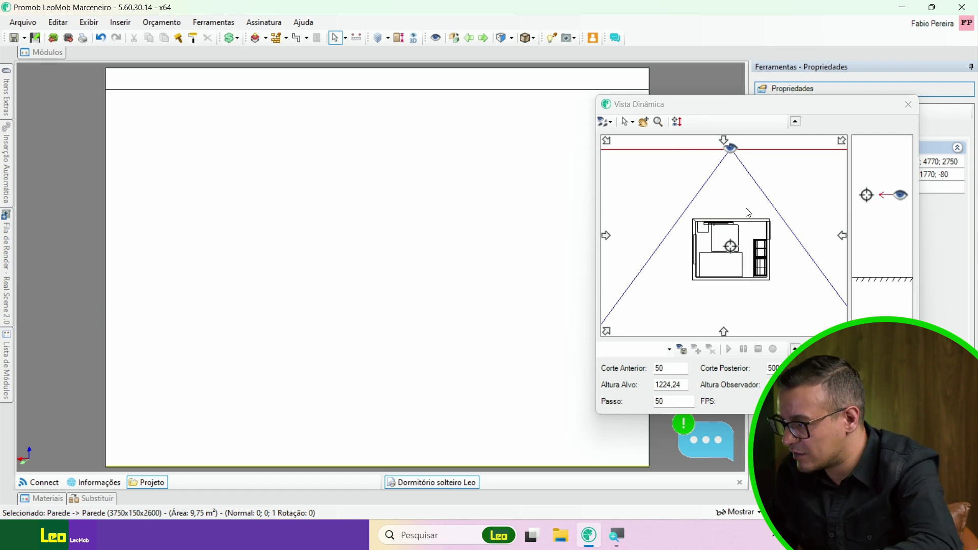
# - Place the view target beyond the bed wall and the observer just outside the TV wall, looking straight across the room
pyautogui.moveTo(734, 251); pyautogui.dragTo(734, 291)
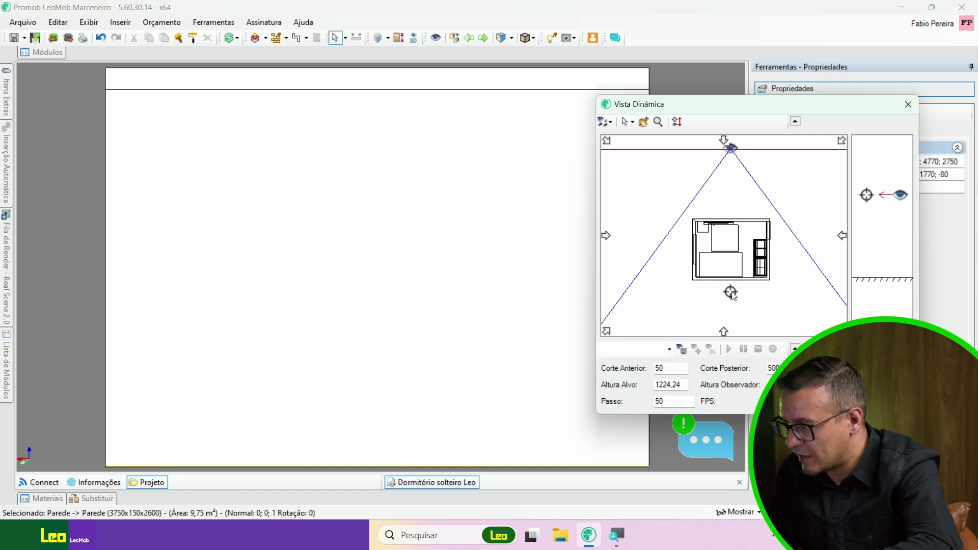
pyautogui.moveTo(731, 292); pyautogui.dragTo(731, 292)
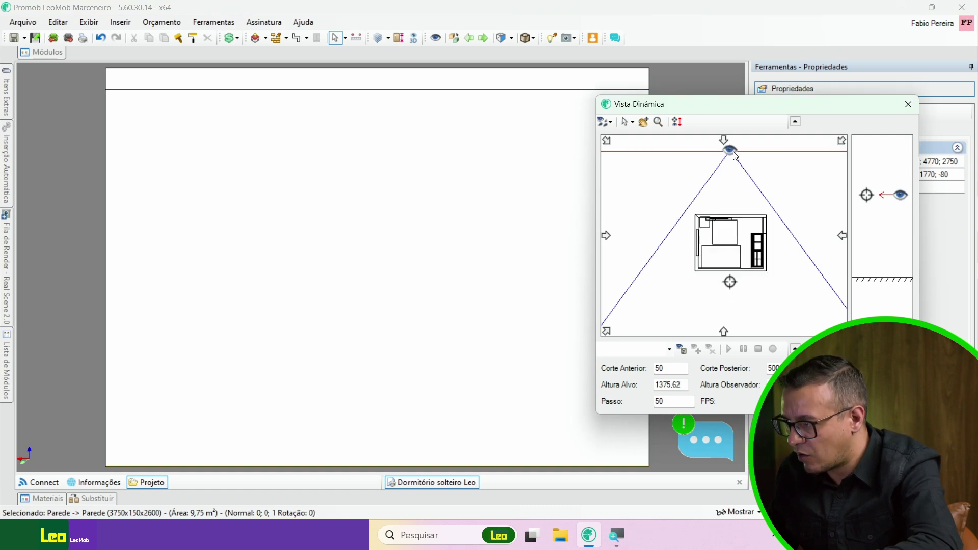
pyautogui.moveTo(735, 155); pyautogui.dragTo(730, 193)
pyautogui.scroll(3, 758, 184)
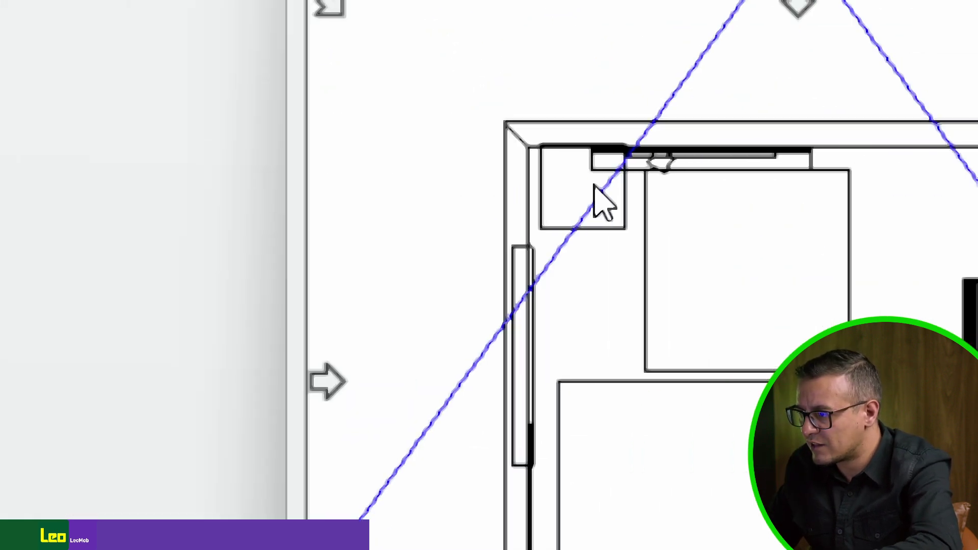
pyautogui.press('super')
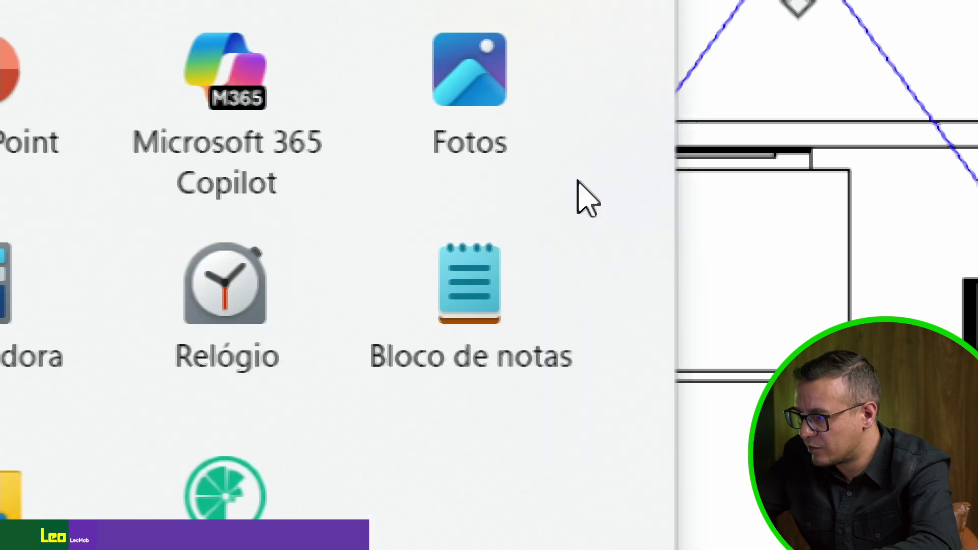
pyautogui.moveTo(719, 146); pyautogui.dragTo(713, 161, button='middle')
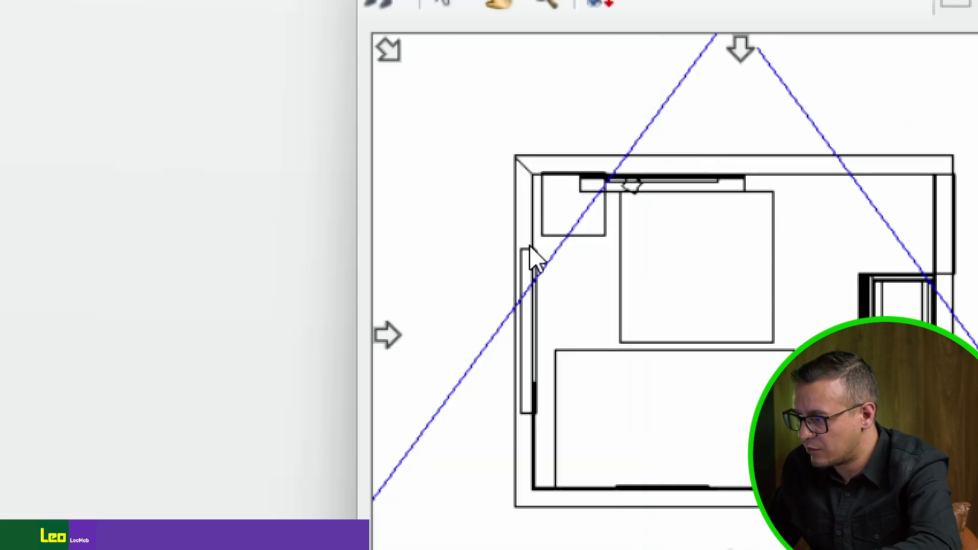
pyautogui.scroll(-2, 624, 257)
pyautogui.scroll(-3, 615, 258)
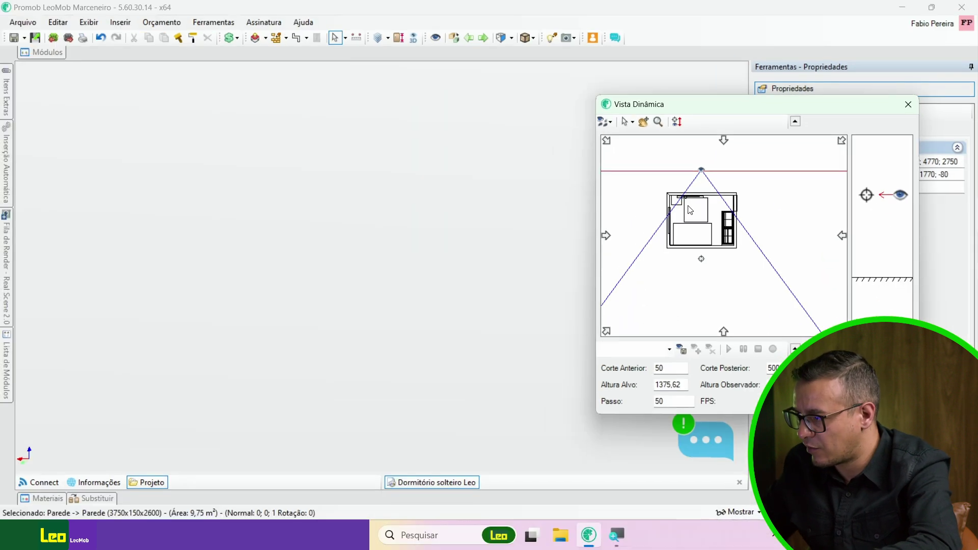
pyautogui.scroll(2, 681, 194)
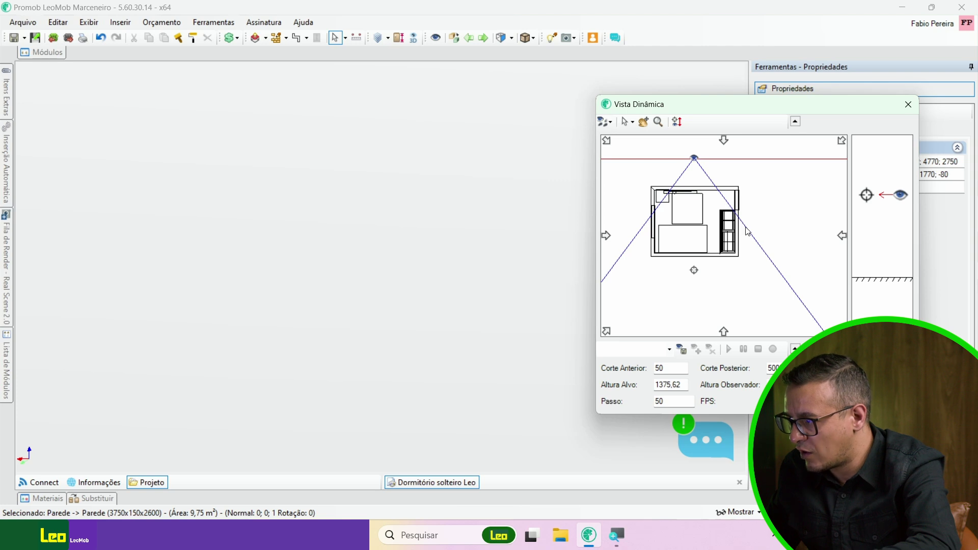
# - Widen the observer's field of view and move the front cut line inside the room to a Corte Anterior of about 1599
pyautogui.moveTo(747, 231); pyautogui.dragTo(754, 227)
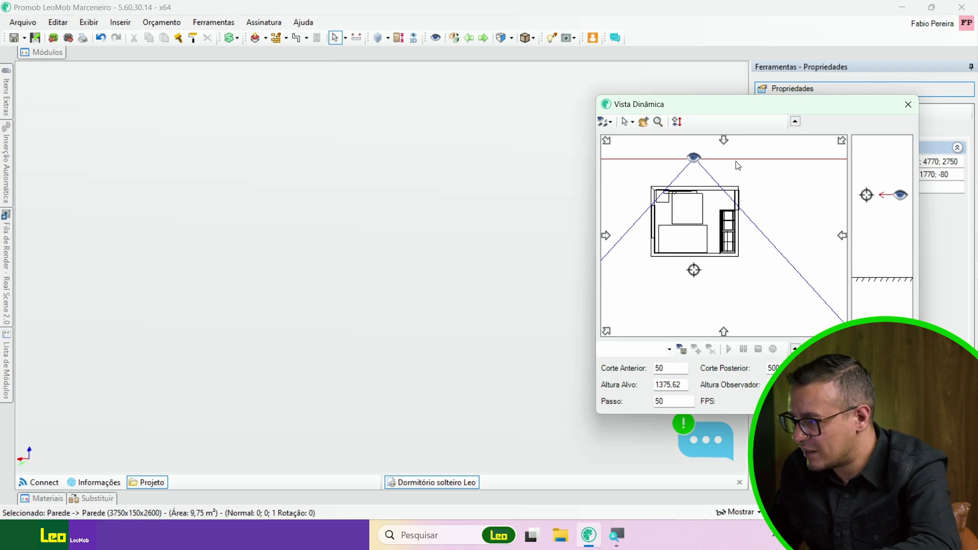
pyautogui.moveTo(735, 162); pyautogui.dragTo(726, 199)
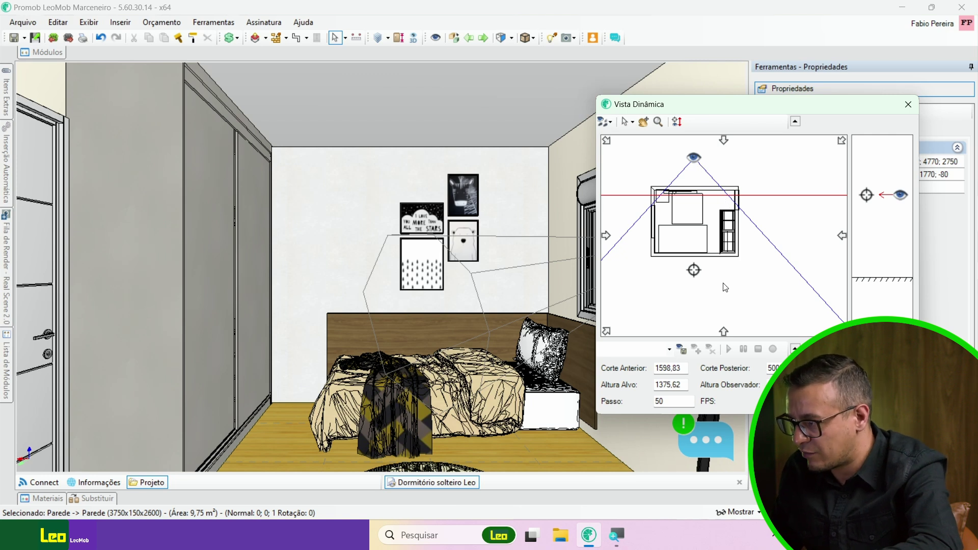
pyautogui.moveTo(716, 112); pyautogui.dragTo(860, 112)
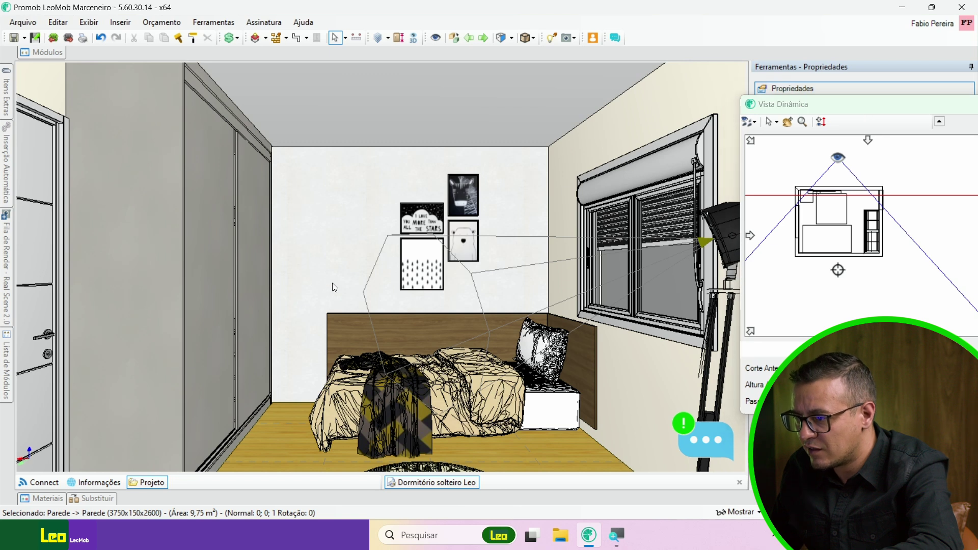
# - Tilt the view slightly down toward the bed and refine the observer and front cut to a Corte Anterior of about 1574
pyautogui.moveTo(332, 283); pyautogui.dragTo(321, 282, button='middle')
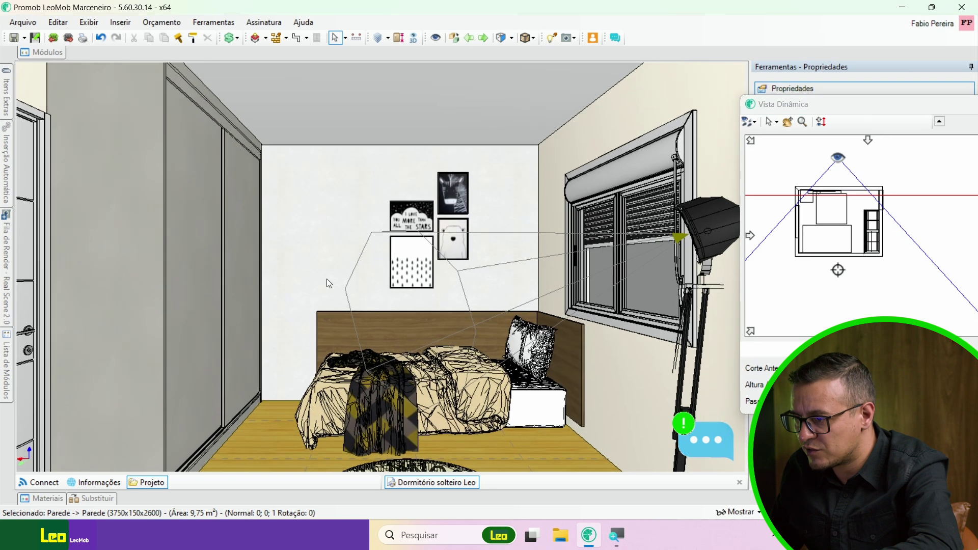
pyautogui.moveTo(393, 298)
pyautogui.mouseDown(button='middle')
pyautogui.moveTo(392, 308)
pyautogui.moveTo(384, 291)
pyautogui.mouseUp(button='middle')
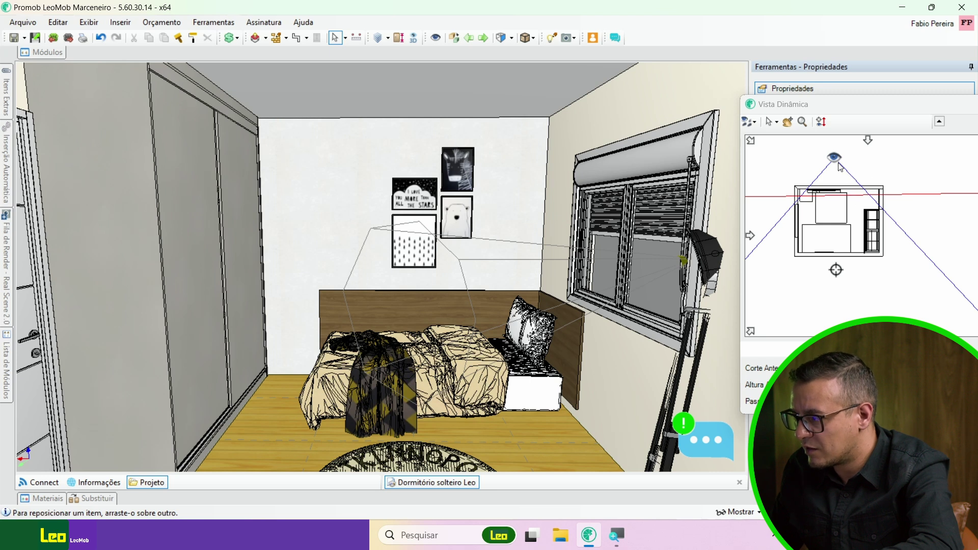
pyautogui.moveTo(892, 199); pyautogui.dragTo(886, 203)
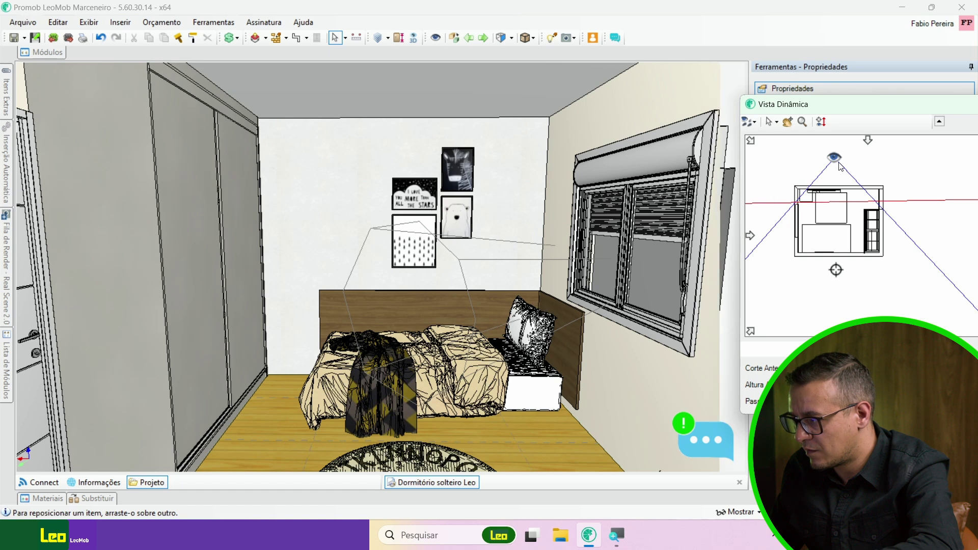
pyautogui.moveTo(836, 158); pyautogui.dragTo(838, 166)
pyautogui.moveTo(896, 208); pyautogui.dragTo(895, 200)
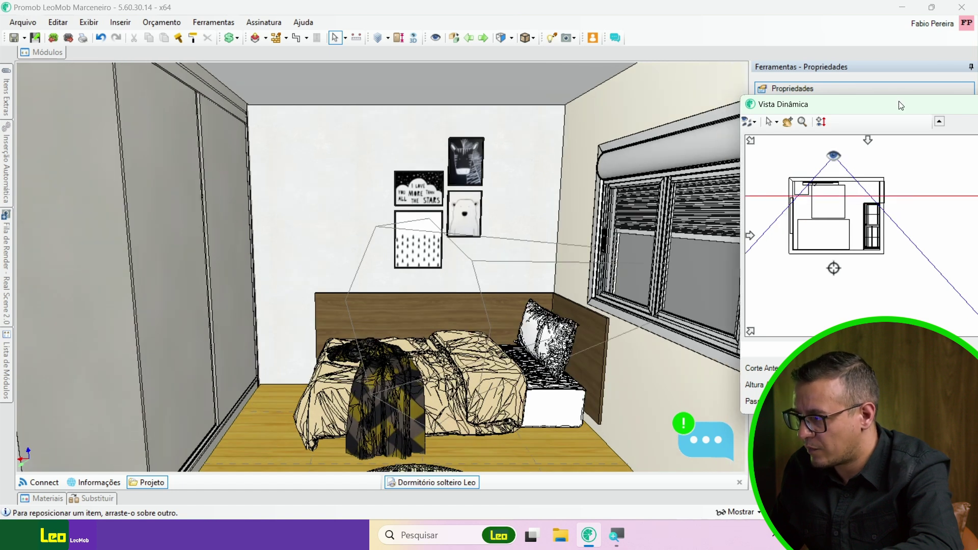
# - Save the current camera setup as a new view in Vista Dinâmica
pyautogui.moveTo(897, 106); pyautogui.dragTo(796, 85)
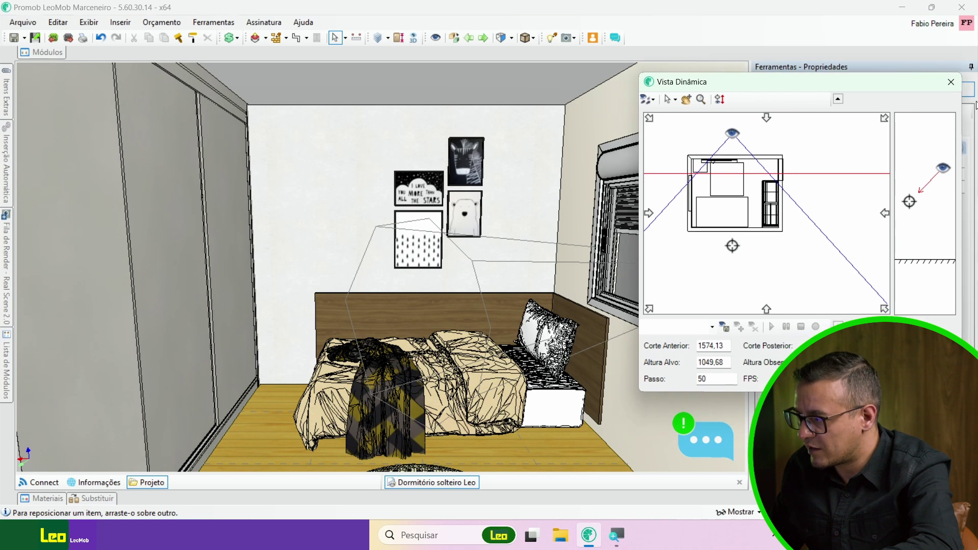
pyautogui.click(724, 326)
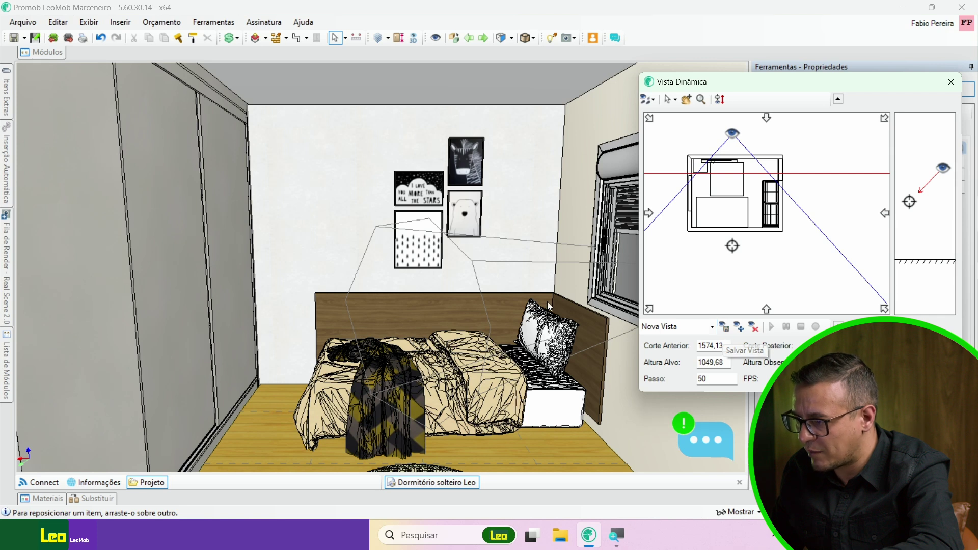
# - Orbit away from the bed, restore the saved Nova Vista, and close Vista Dinâmica
pyautogui.moveTo(320, 239); pyautogui.dragTo(427, 233, button='middle')
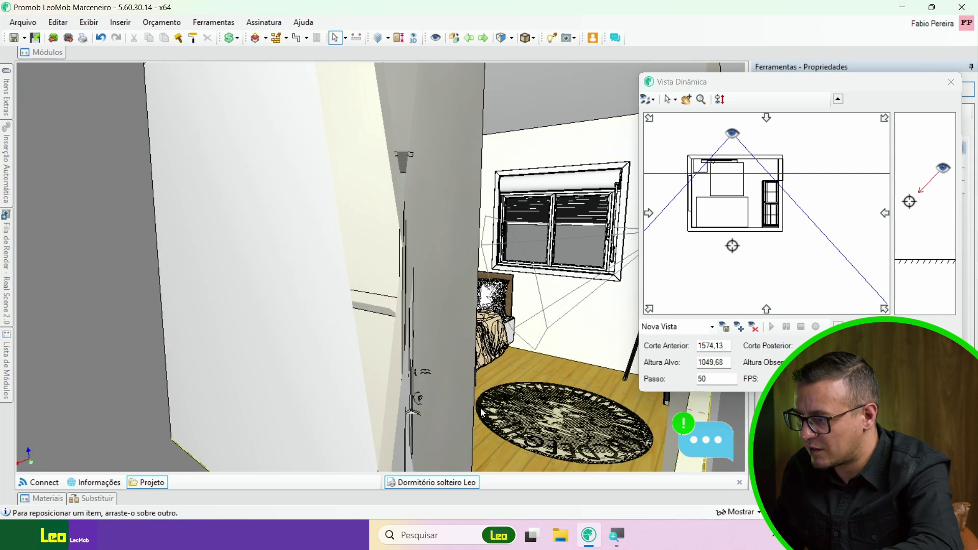
pyautogui.click(712, 328)
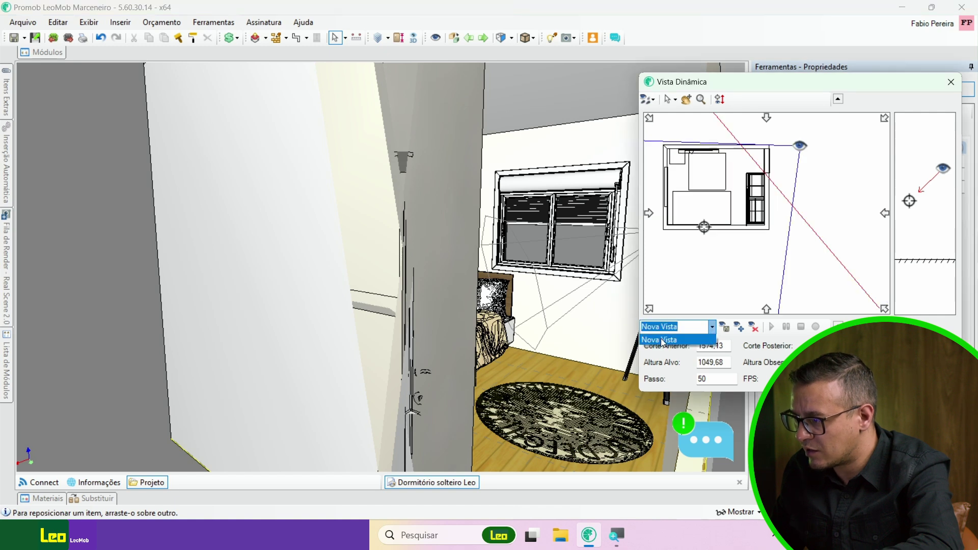
pyautogui.click(662, 340)
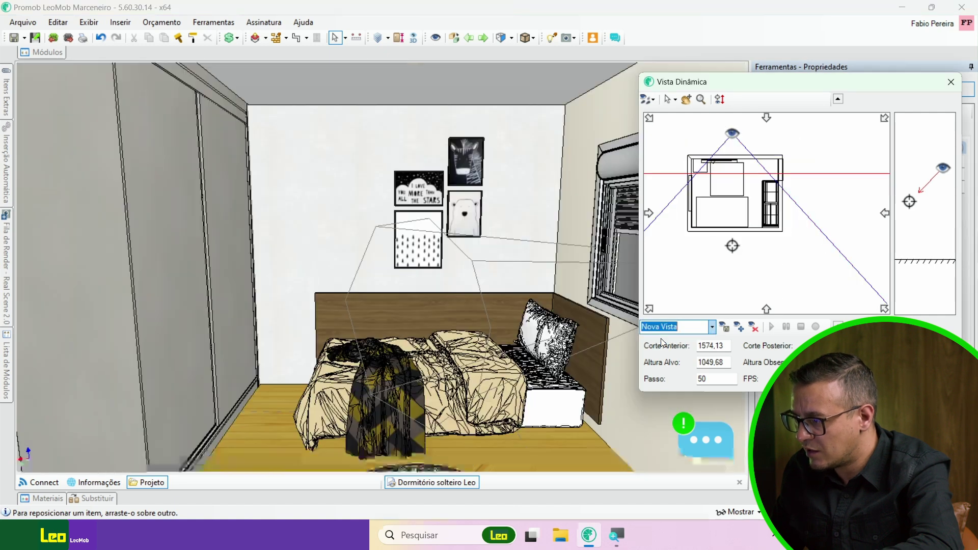
pyautogui.click(686, 328)
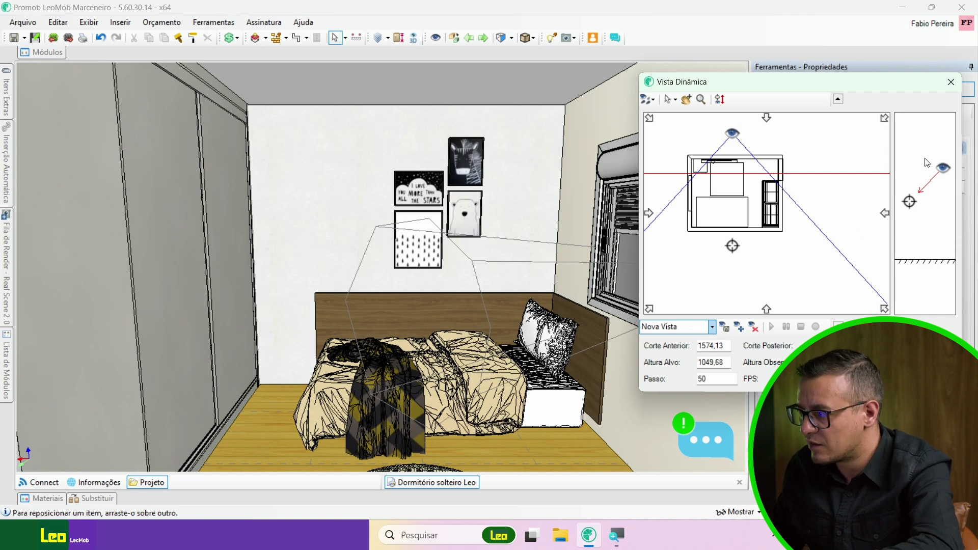
pyautogui.click(946, 86)
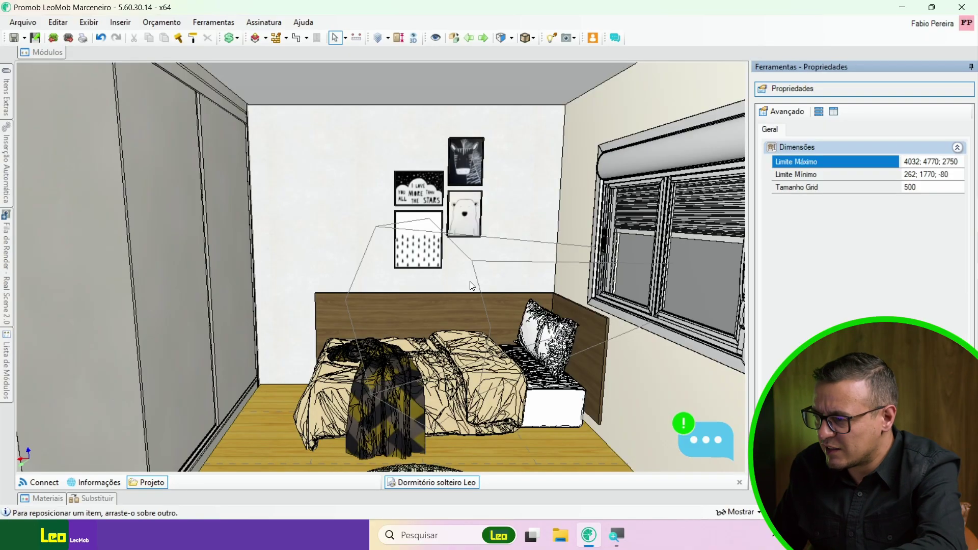
# - Open the light editor and move the sun outside the room to about X 506, Y 684
pyautogui.click(552, 40)
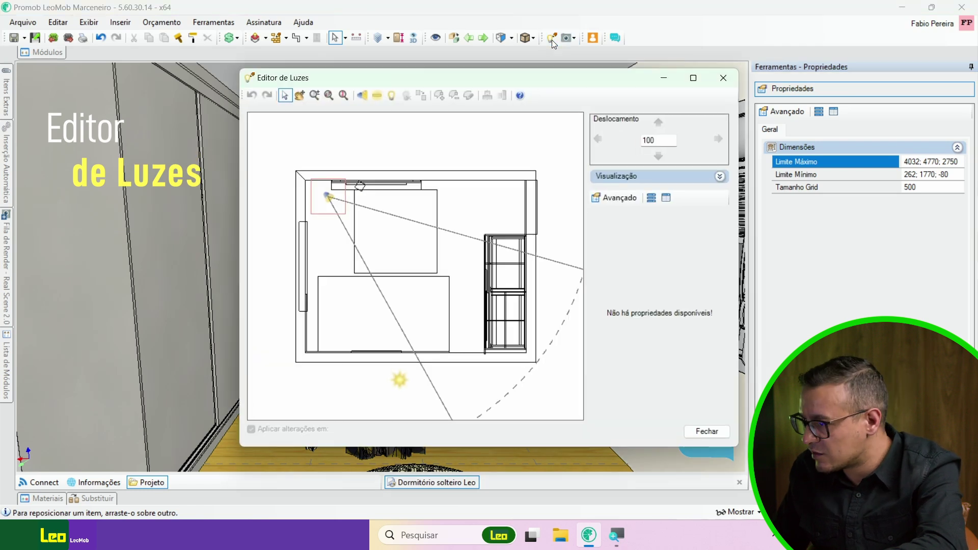
pyautogui.scroll(-5, 451, 193)
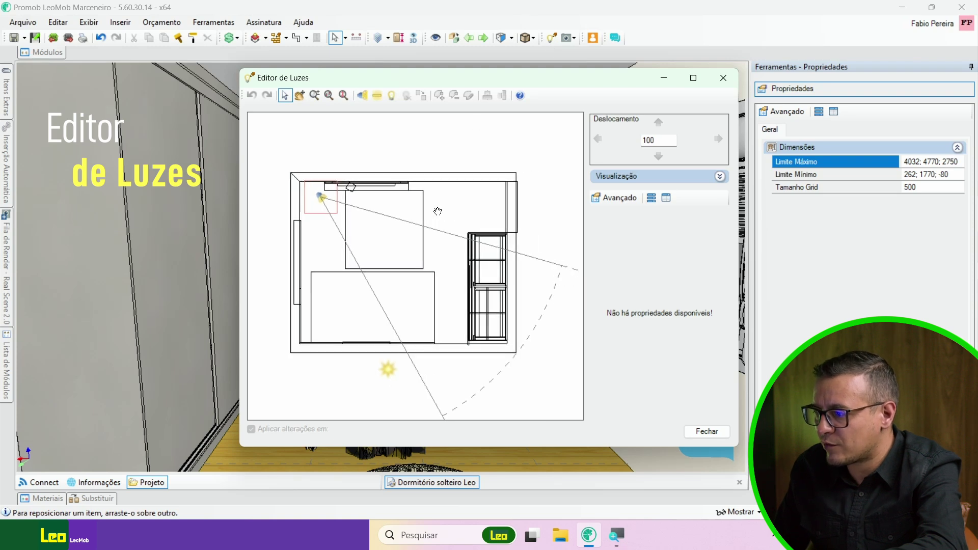
pyautogui.moveTo(392, 351); pyautogui.dragTo(308, 390)
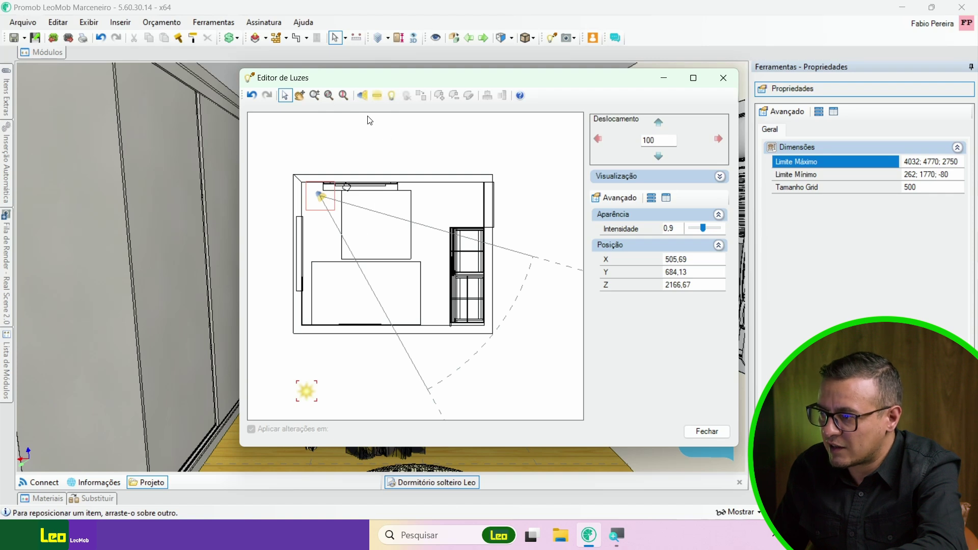
# - Insert a bulb light near the middle of the room at about X 2021, Y 3241
pyautogui.click(393, 98)
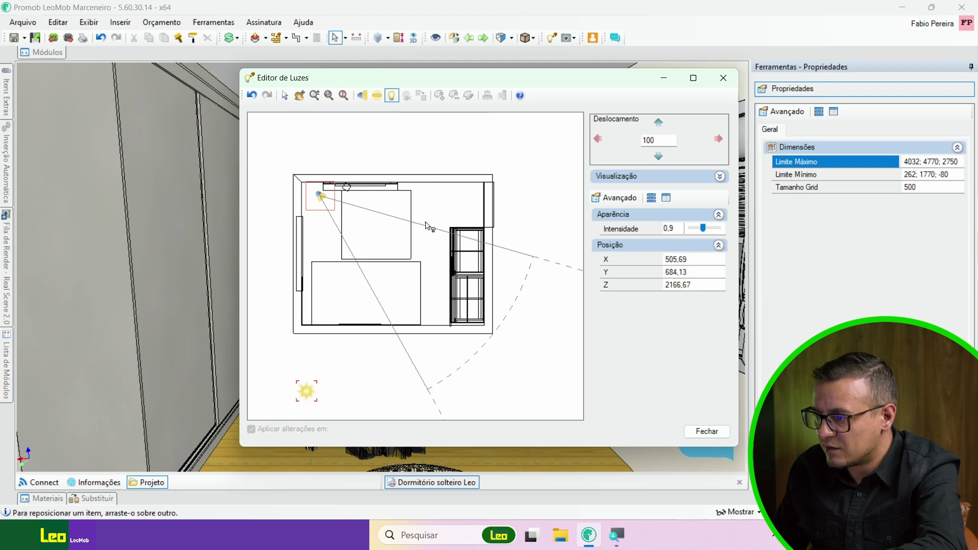
pyautogui.click(388, 257)
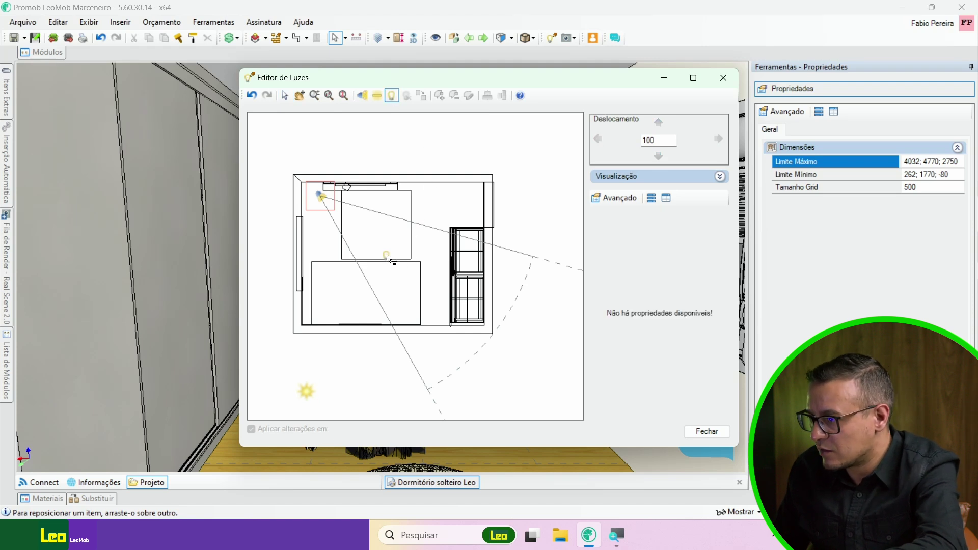
pyautogui.click(286, 97)
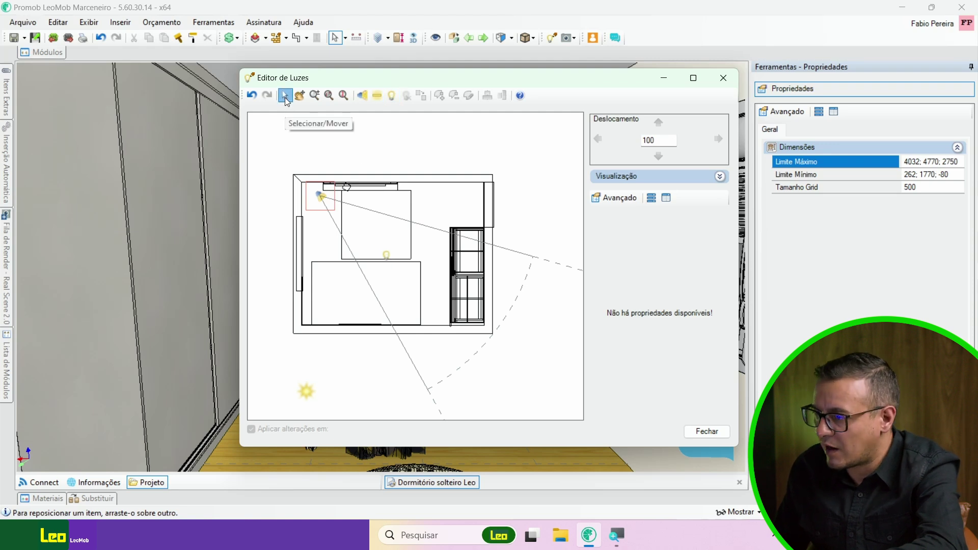
# - Set the new bulb light's Intensidade to 0,7
pyautogui.click(387, 255)
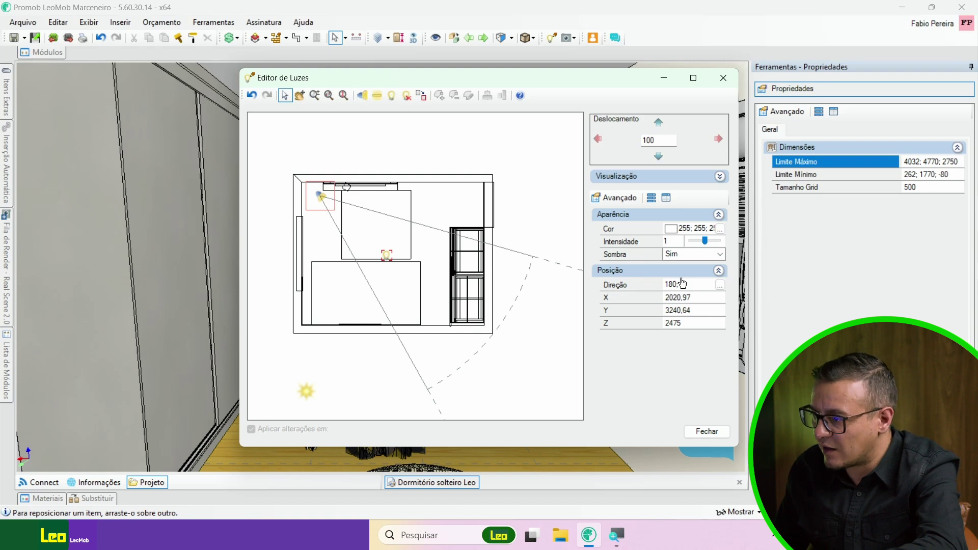
pyautogui.moveTo(705, 240)
pyautogui.mouseDown()
pyautogui.moveTo(688, 243)
pyautogui.moveTo(724, 238)
pyautogui.mouseUp()
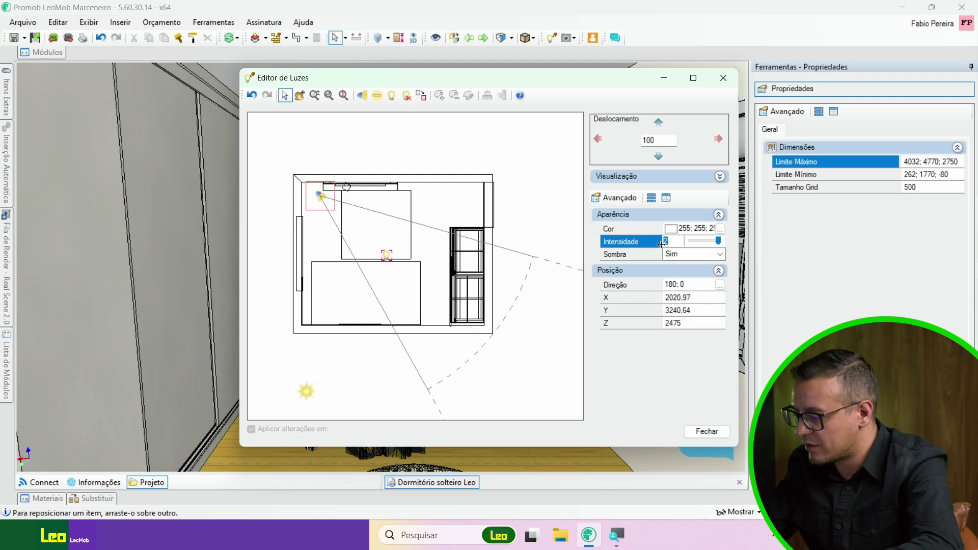
pyautogui.write('0,7')
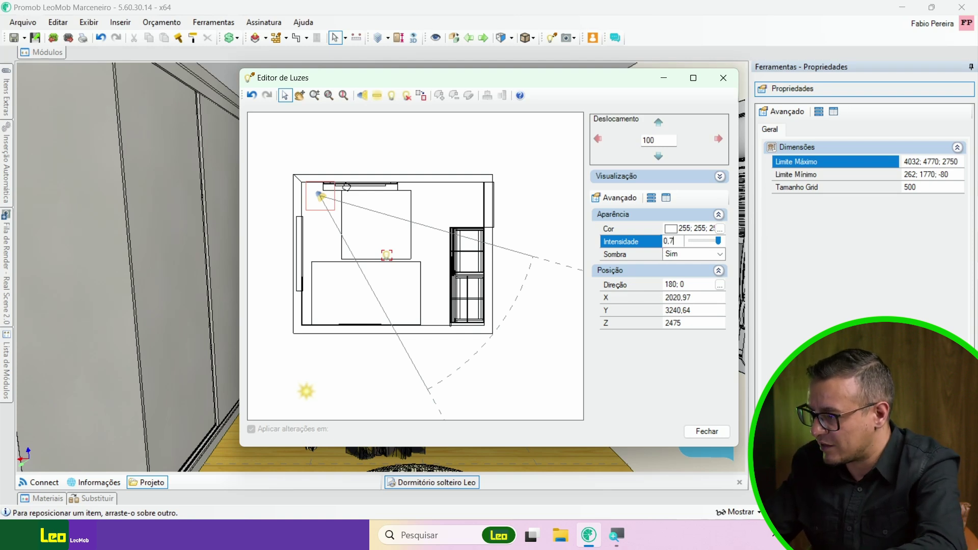
pyautogui.press('Return')
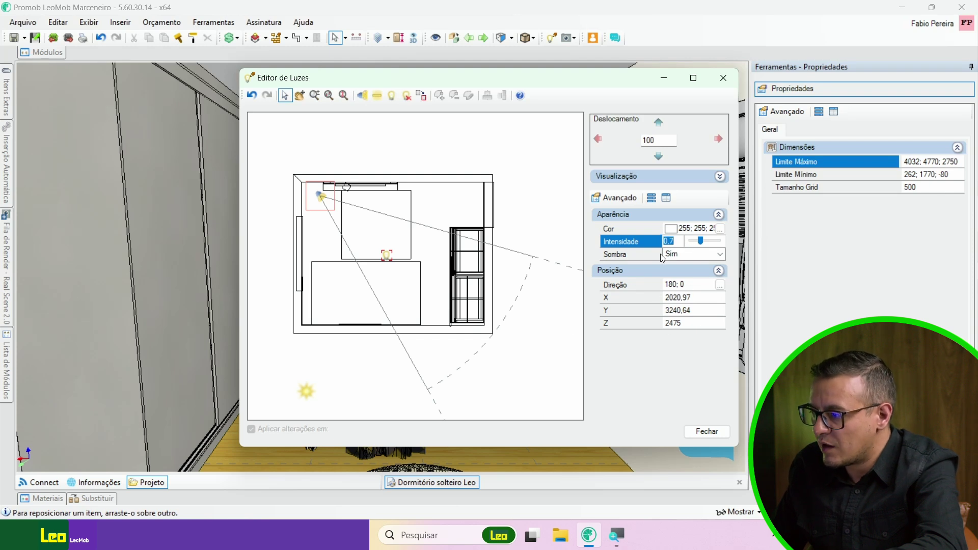
# - Change the bulb light's colour to a very pale yellow with RGB 255, 255, 234
pyautogui.click(672, 230)
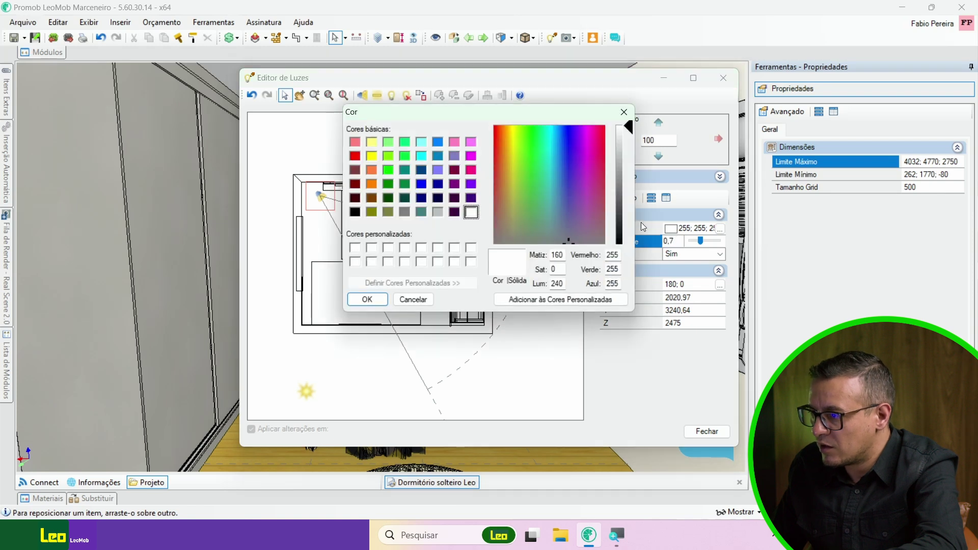
pyautogui.click(371, 142)
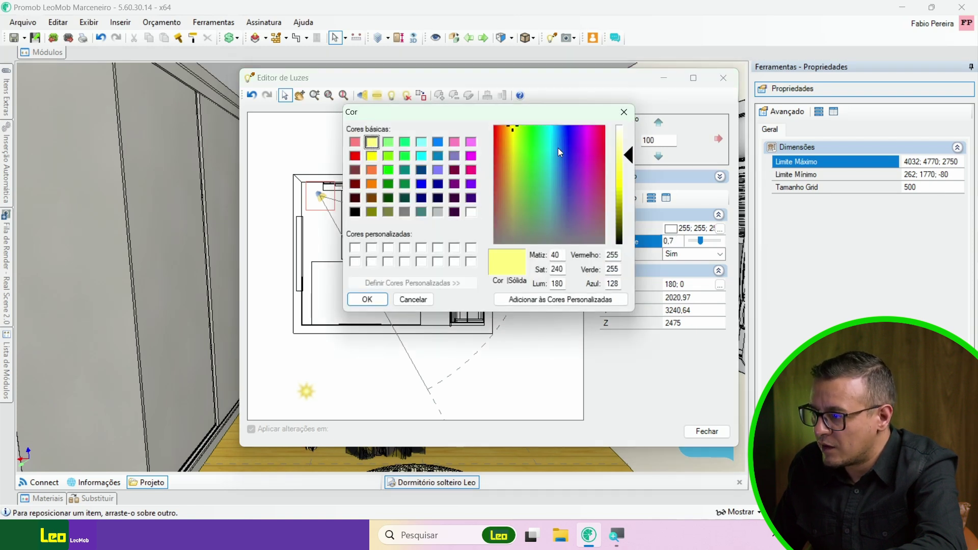
pyautogui.moveTo(631, 162); pyautogui.dragTo(631, 135)
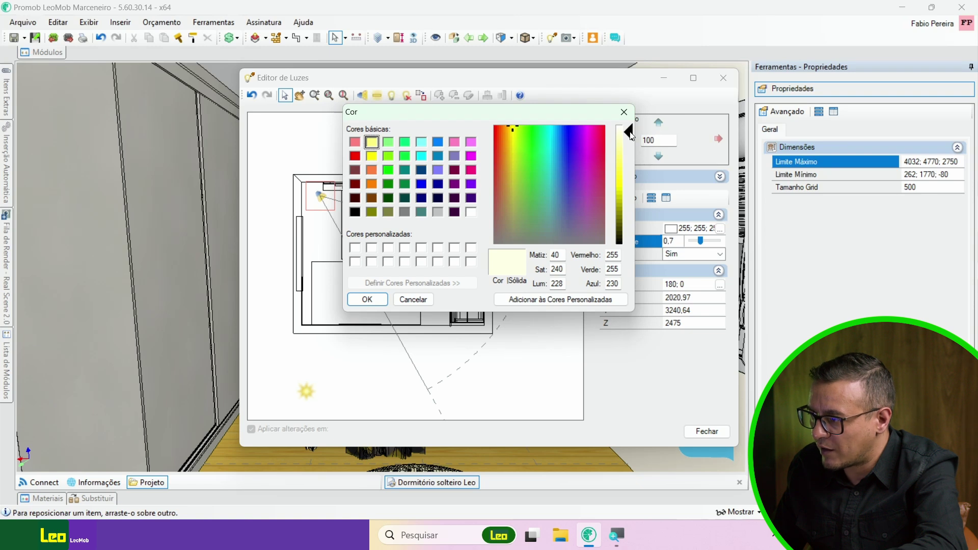
pyautogui.moveTo(631, 135); pyautogui.dragTo(631, 133)
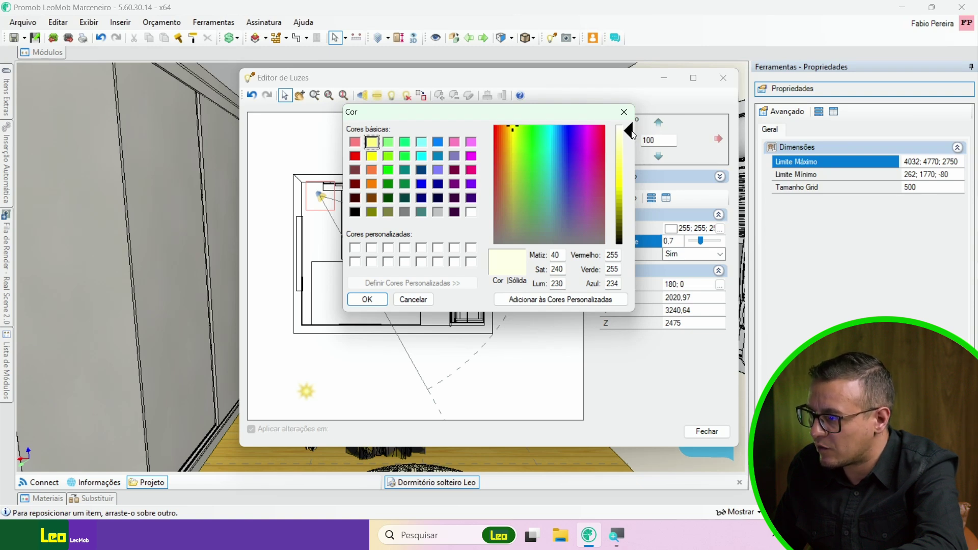
pyautogui.click(373, 304)
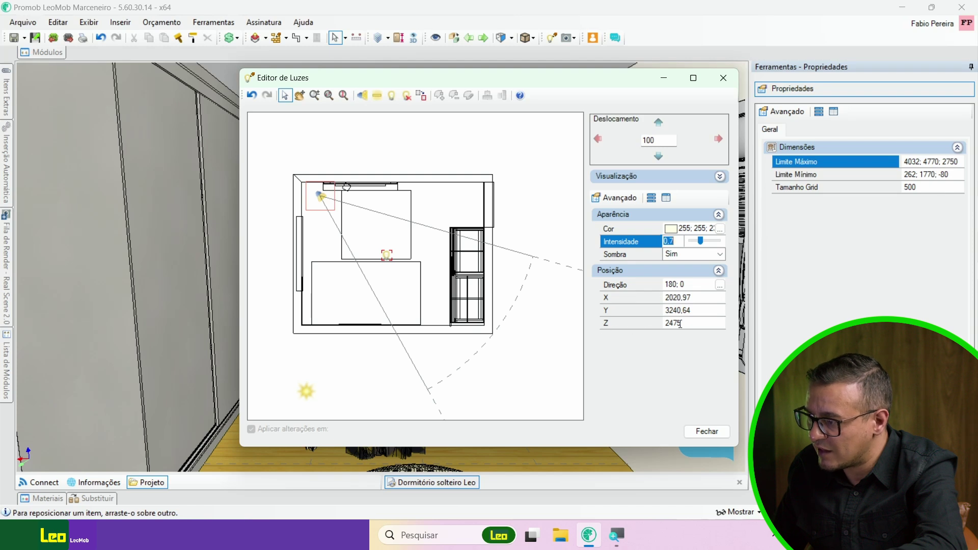
# - Set the bulb light's Z position to 2500
pyautogui.click(657, 326)
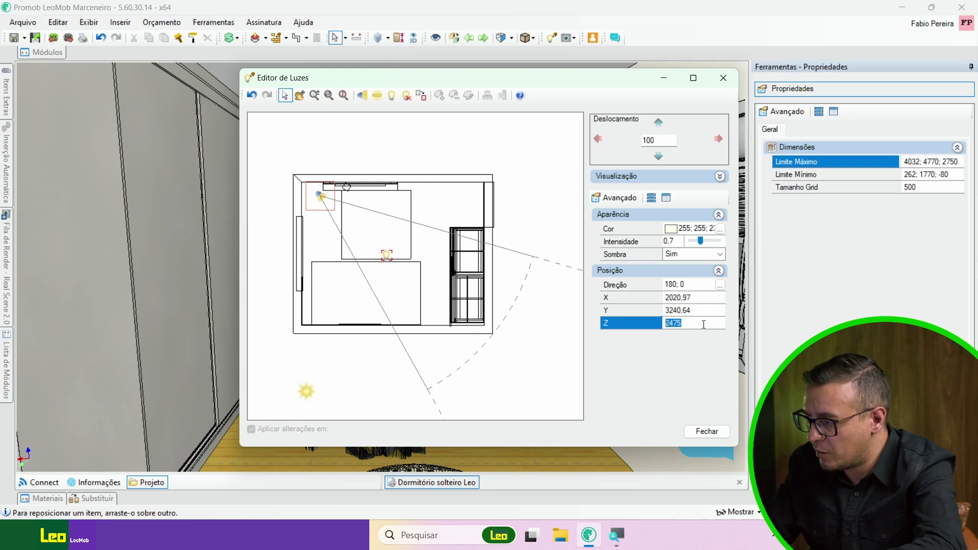
pyautogui.write('2500')
pyautogui.press('Return')
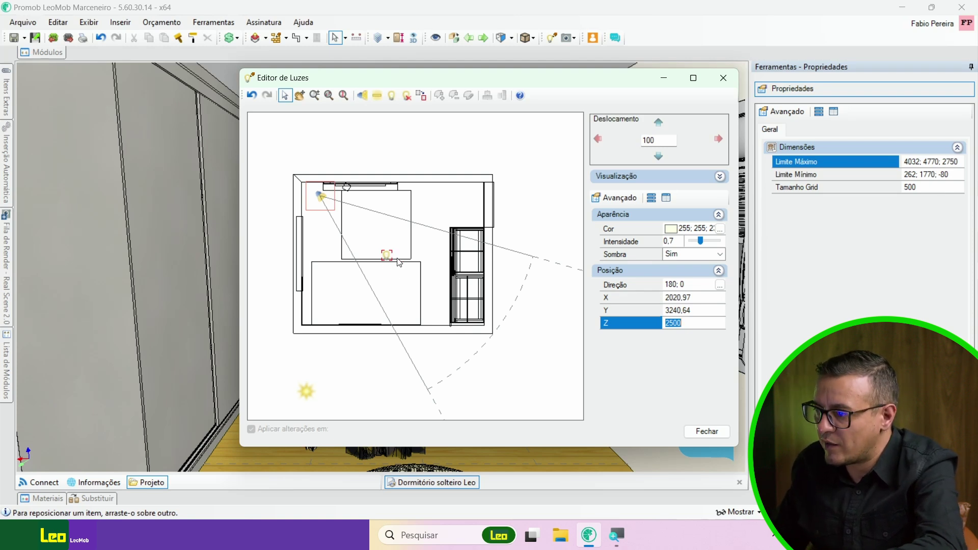
# - Change the Luminária de Piso light's colour to a pale yellow with RGB 255, 255, 168
pyautogui.click(322, 199)
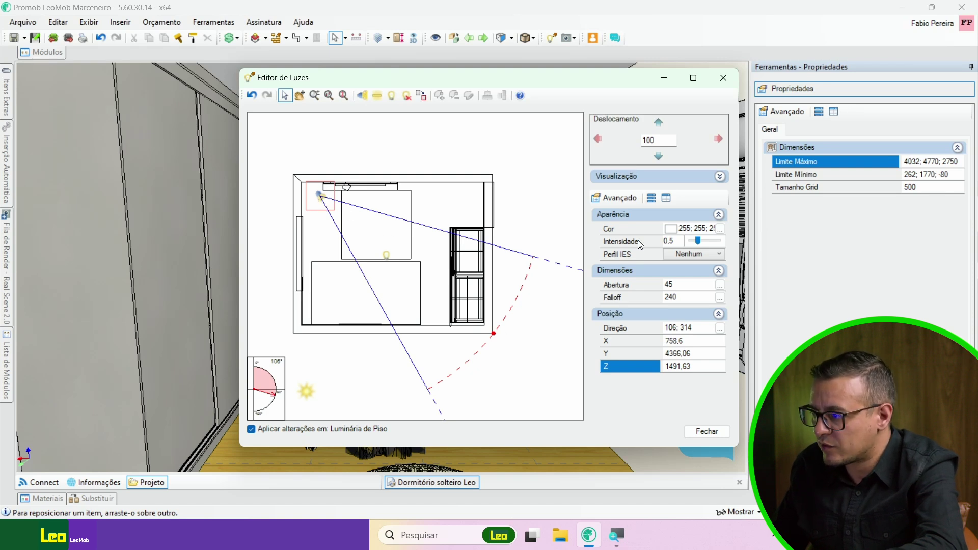
pyautogui.click(674, 232)
pyautogui.click(371, 142)
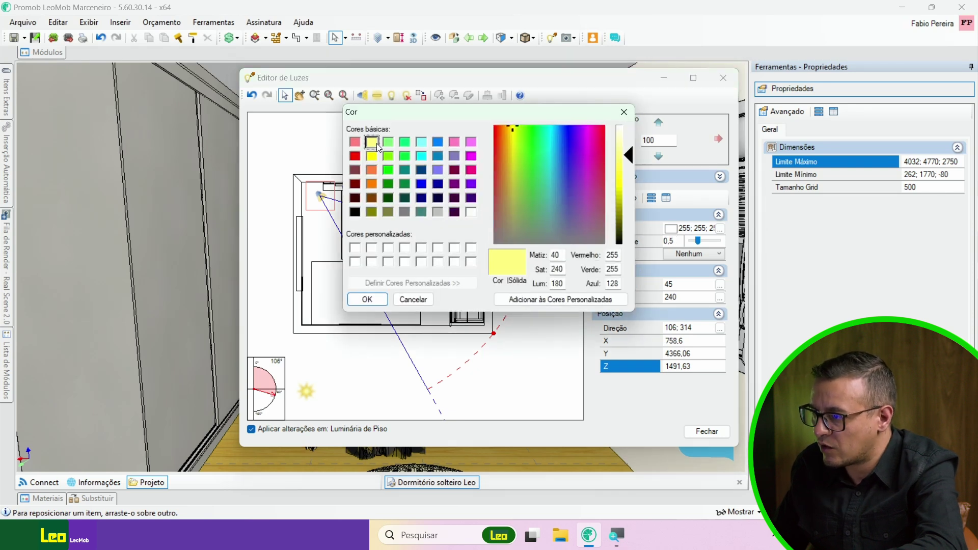
pyautogui.moveTo(631, 160); pyautogui.dragTo(631, 151)
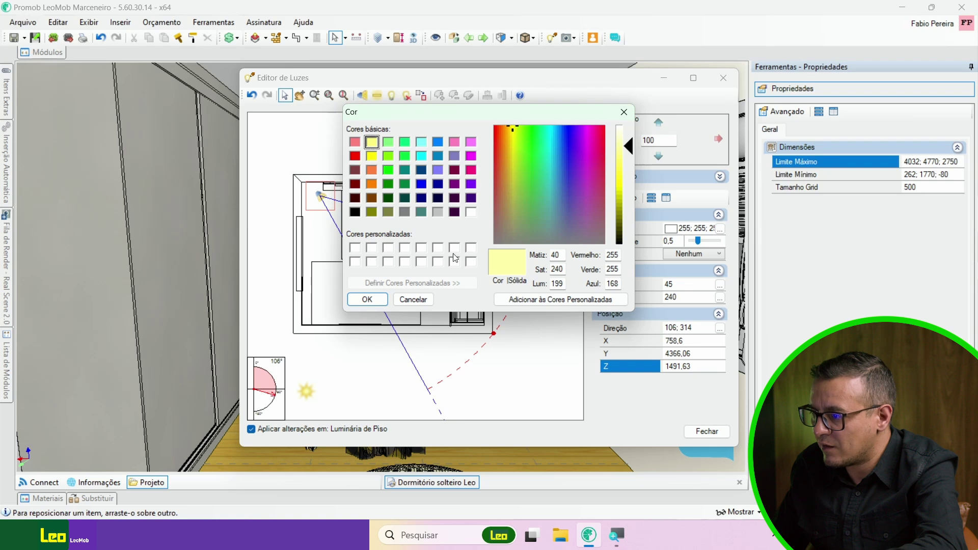
pyautogui.click(366, 299)
# - Set the floor lamp light's Intensidade to 0,2, check the bulb light's settings and close the light editor
pyautogui.click(680, 243)
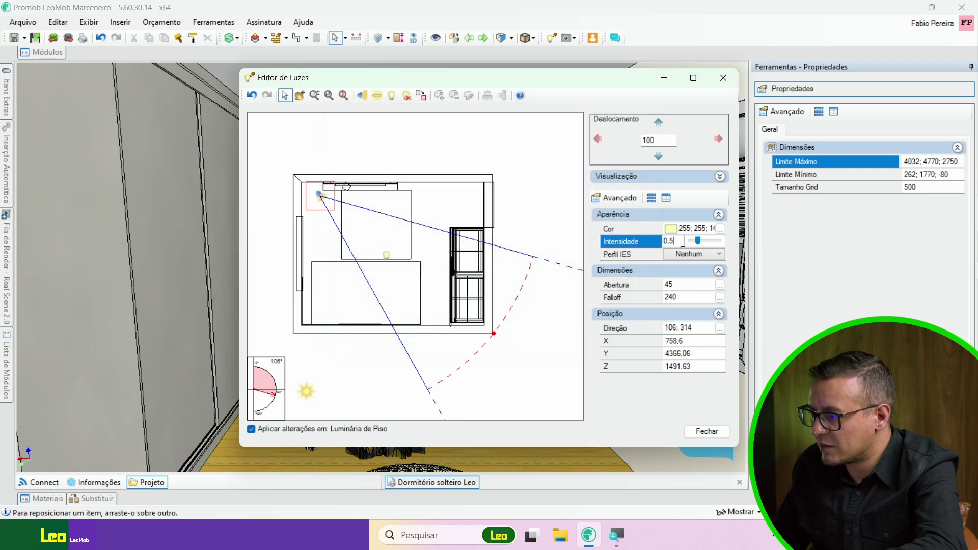
pyautogui.press('BackSpace')
pyautogui.write('2')
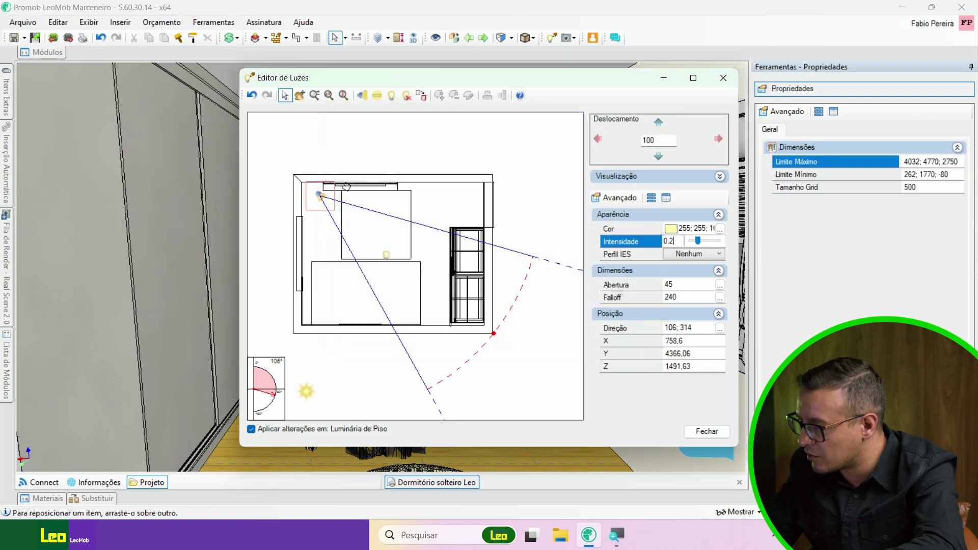
pyautogui.press('Return')
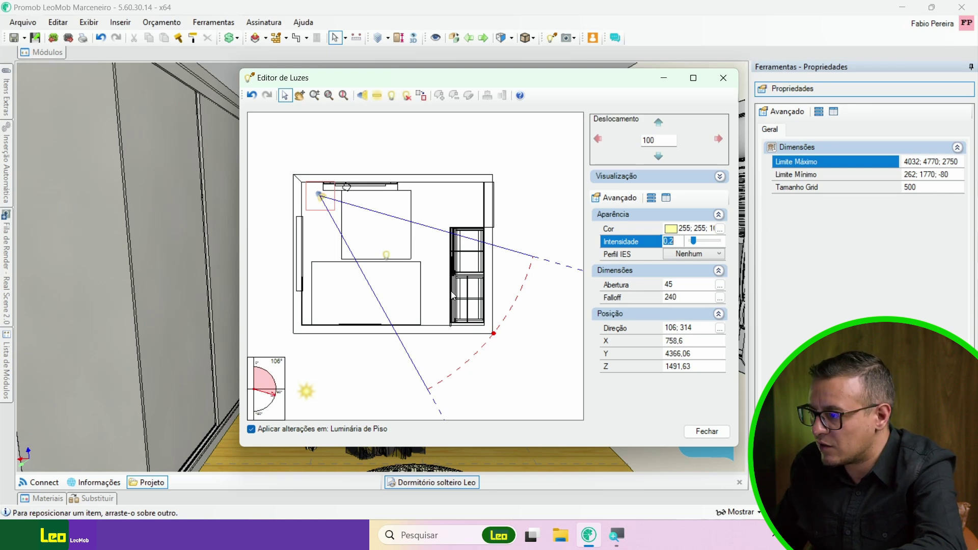
pyautogui.click(387, 255)
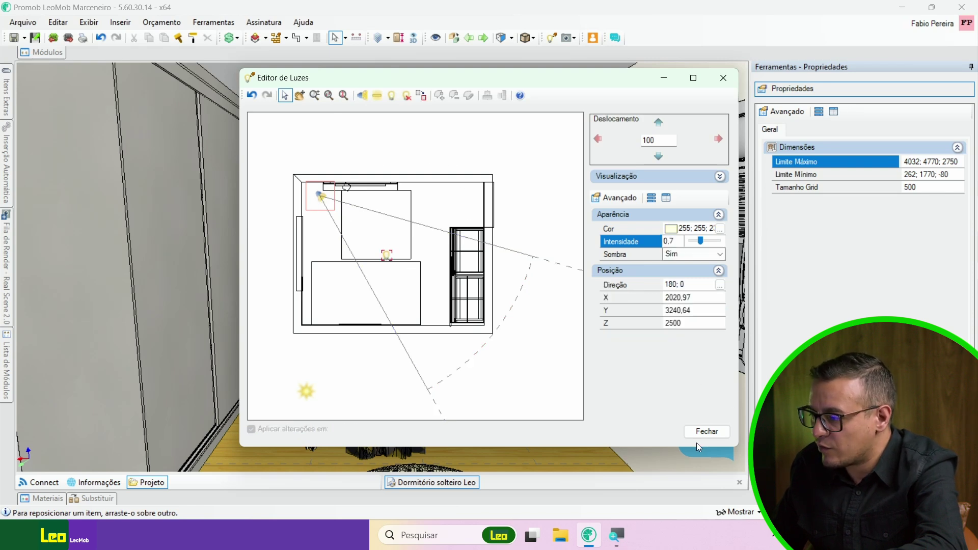
pyautogui.click(706, 432)
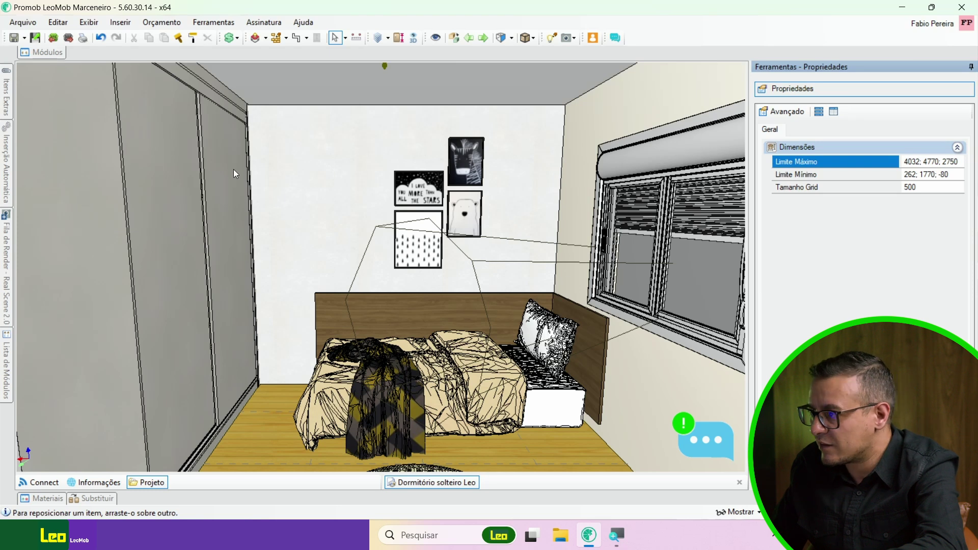
# - Configure the RealScene 2.0 render with Render Final quality and the Ambiente 3D resolution
pyautogui.click(573, 39)
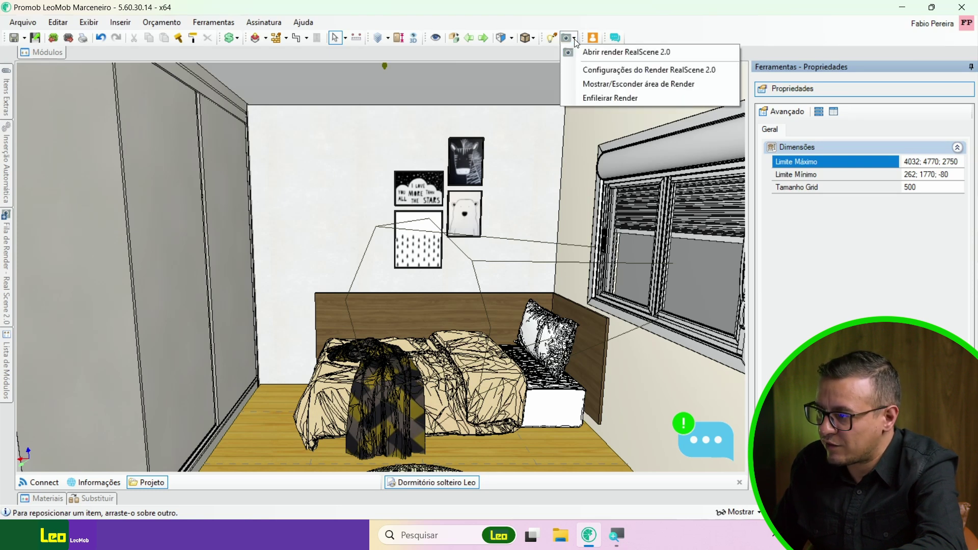
pyautogui.click(628, 73)
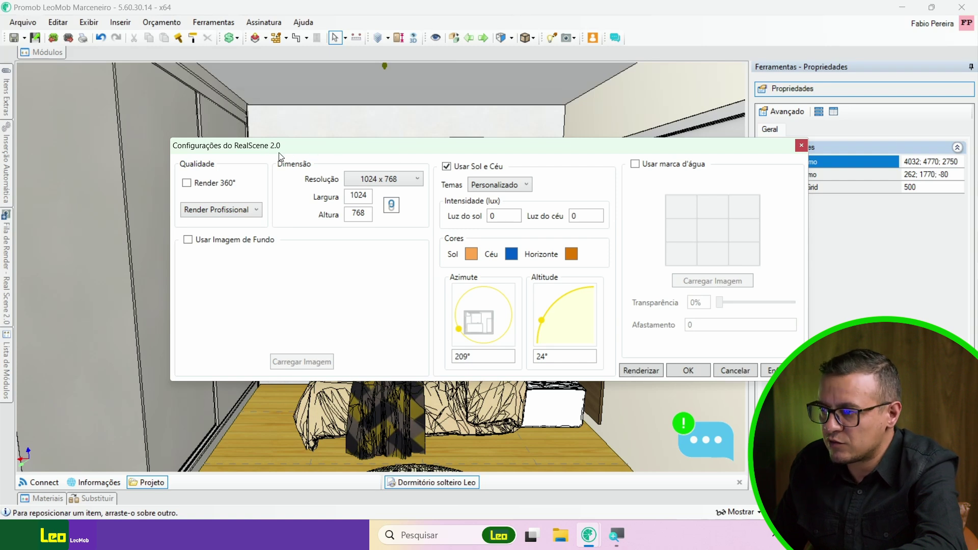
pyautogui.click(256, 211)
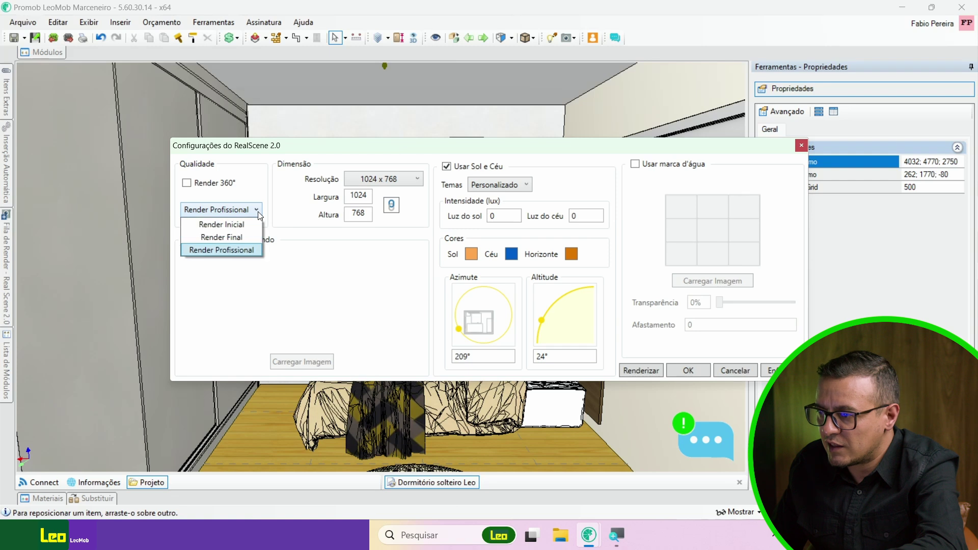
pyautogui.click(241, 237)
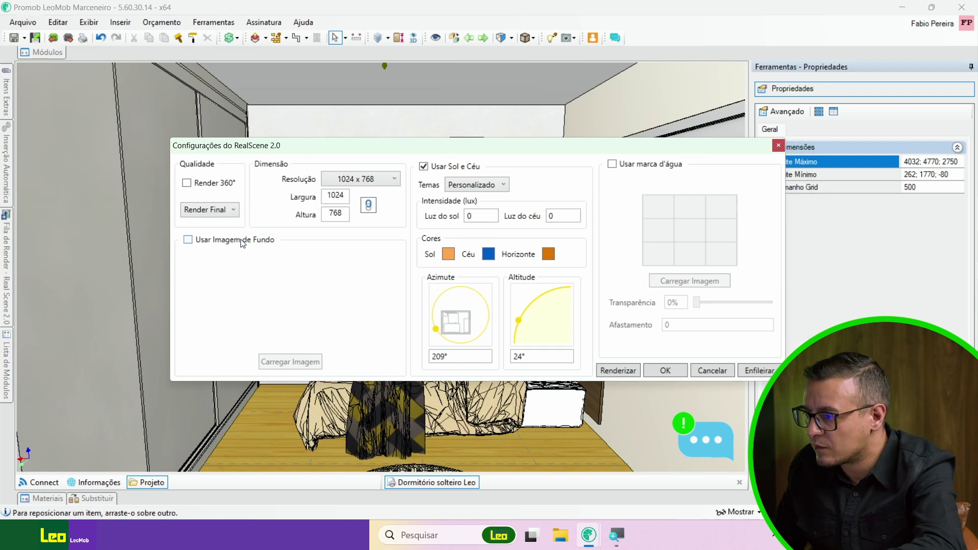
pyautogui.click(395, 180)
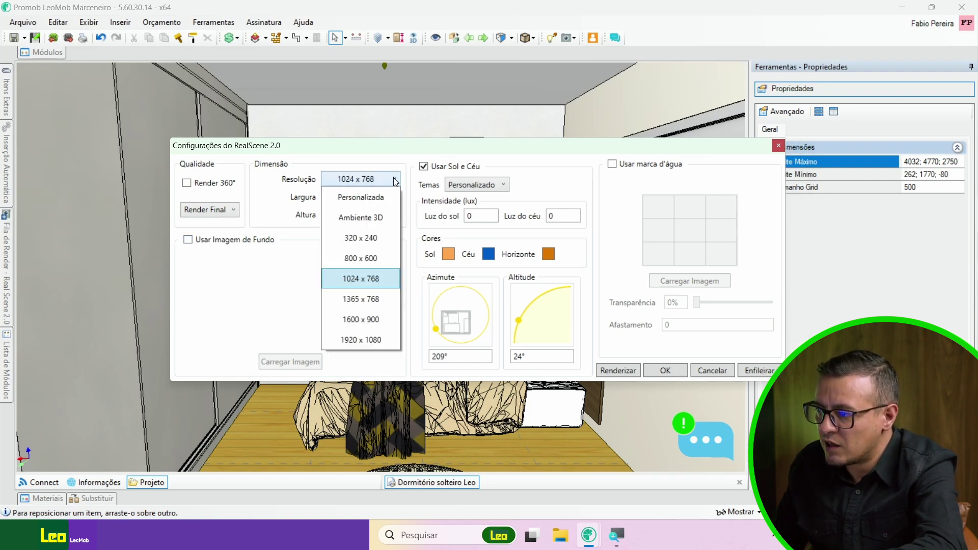
pyautogui.click(381, 219)
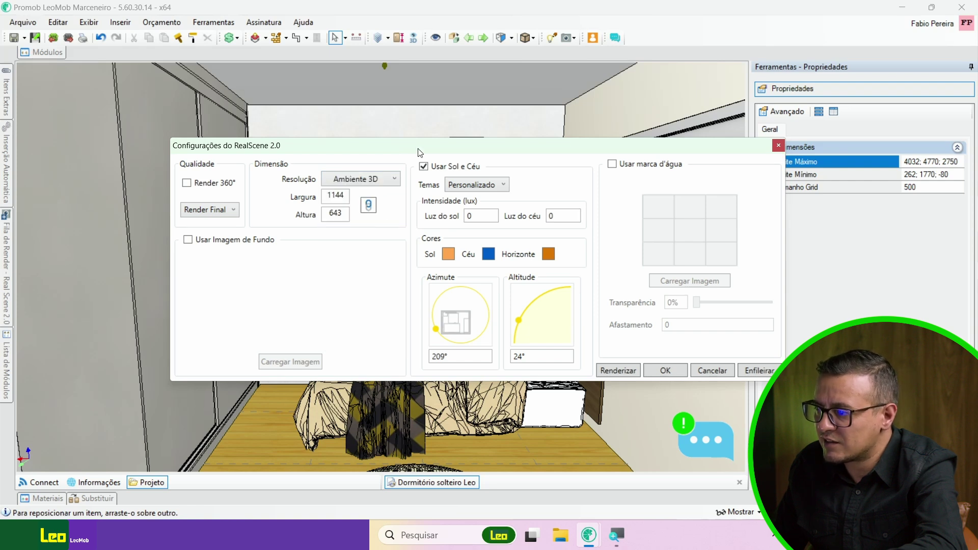
# - Set the render's sun and sky theme to Noite
pyautogui.moveTo(419, 145); pyautogui.dragTo(486, 158)
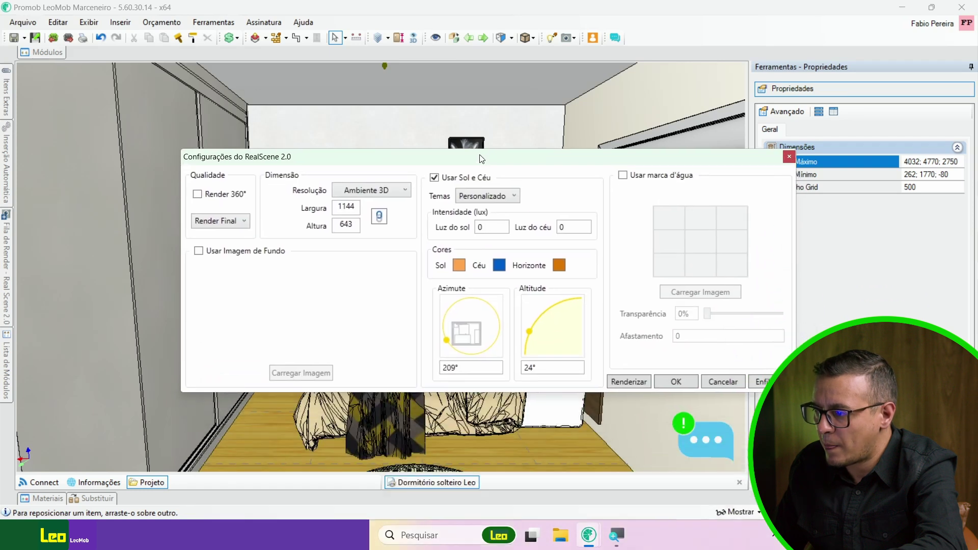
pyautogui.moveTo(474, 239); pyautogui.dragTo(468, 236)
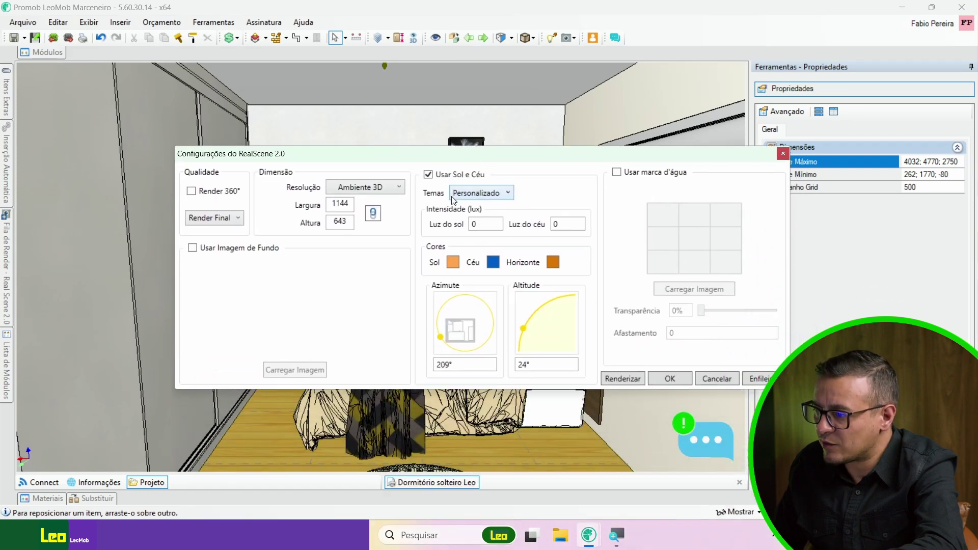
pyautogui.click(503, 193)
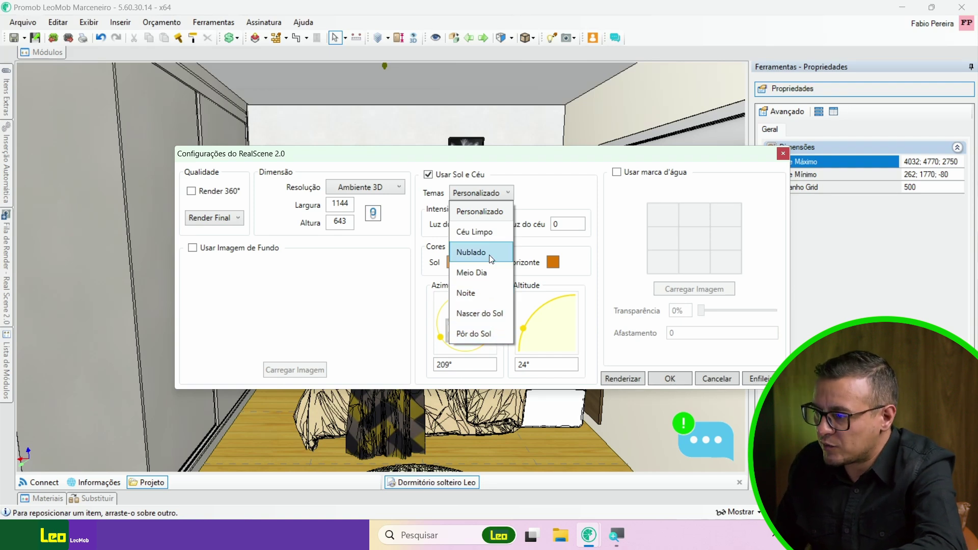
pyautogui.click(484, 295)
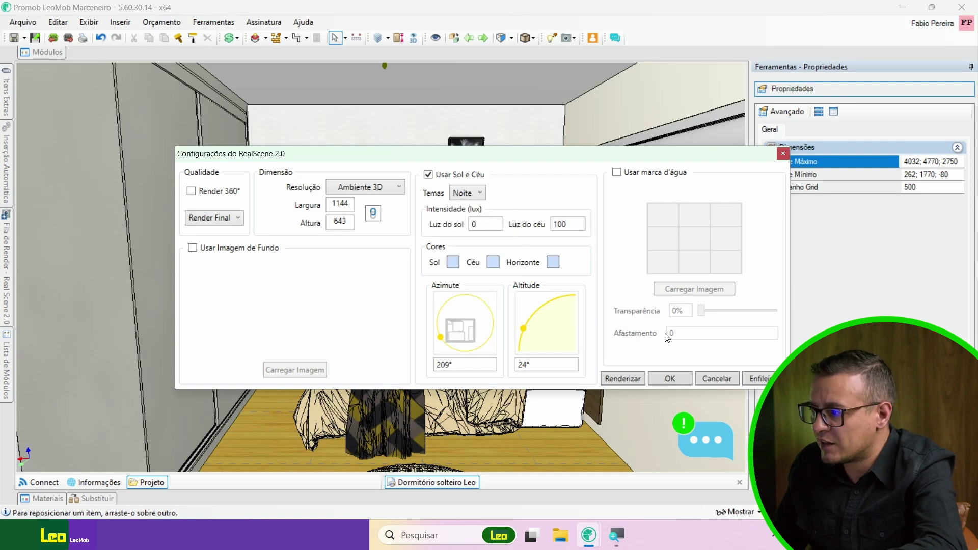
# - Run the night-themed render, close its window and examine the finished image in the project's Render view
pyautogui.click(623, 379)
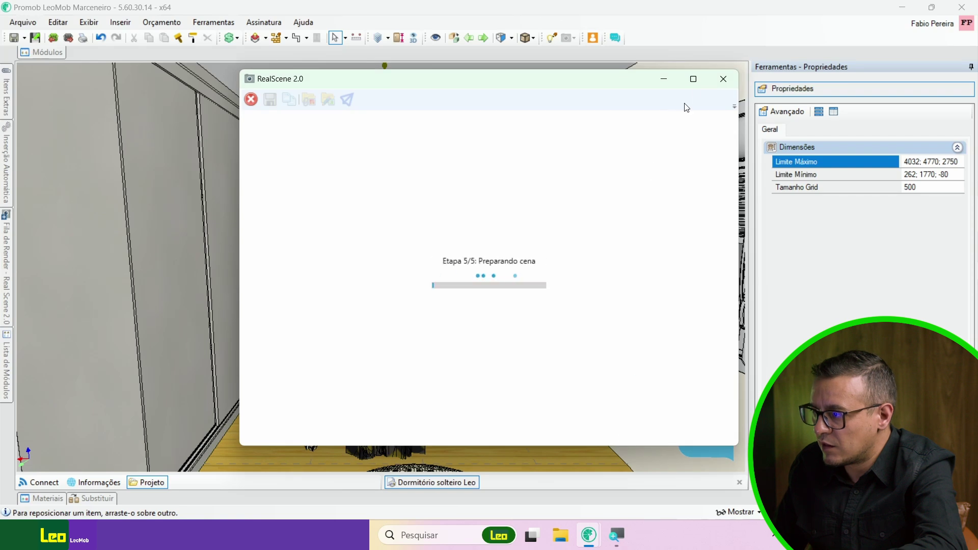
pyautogui.click(693, 80)
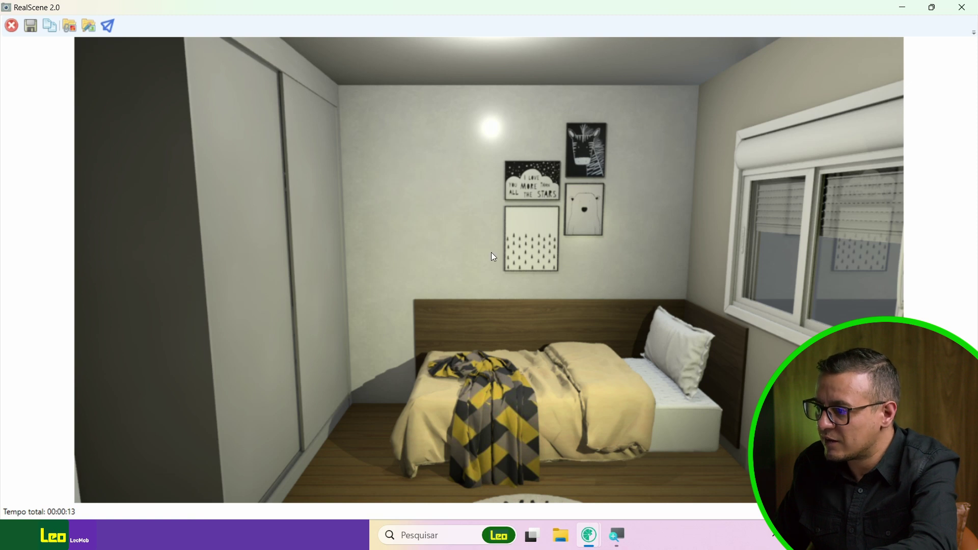
pyautogui.click(960, 8)
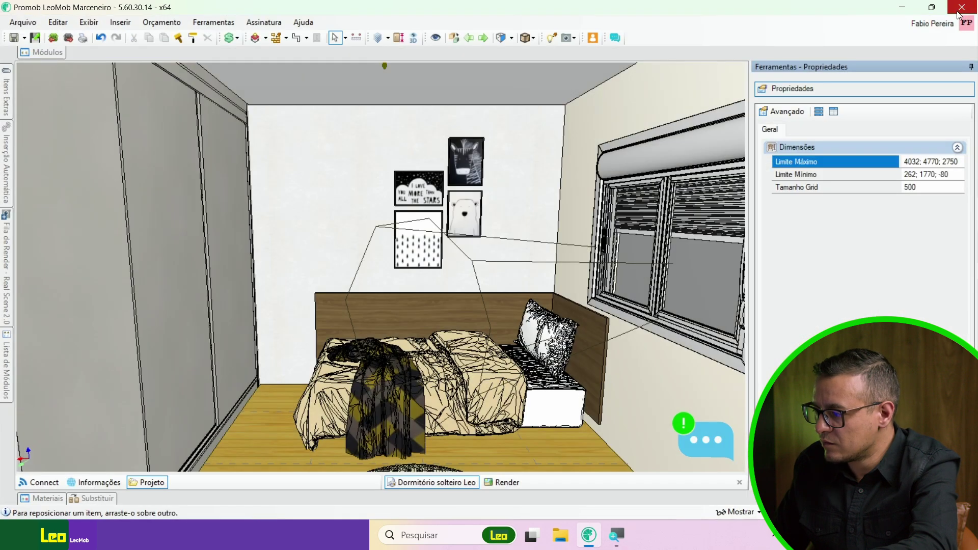
pyautogui.click(501, 482)
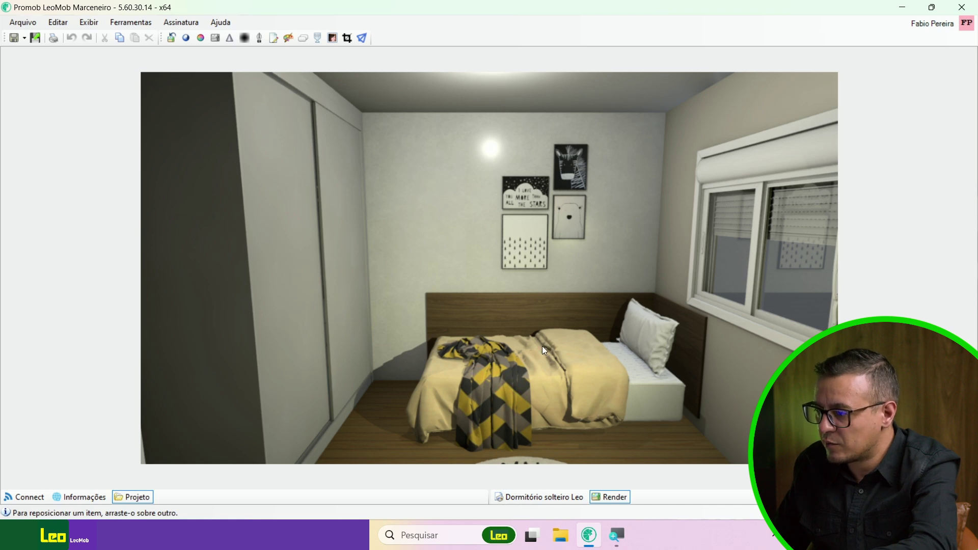
pyautogui.scroll(-1, 542, 345)
pyautogui.scroll(1, 542, 345)
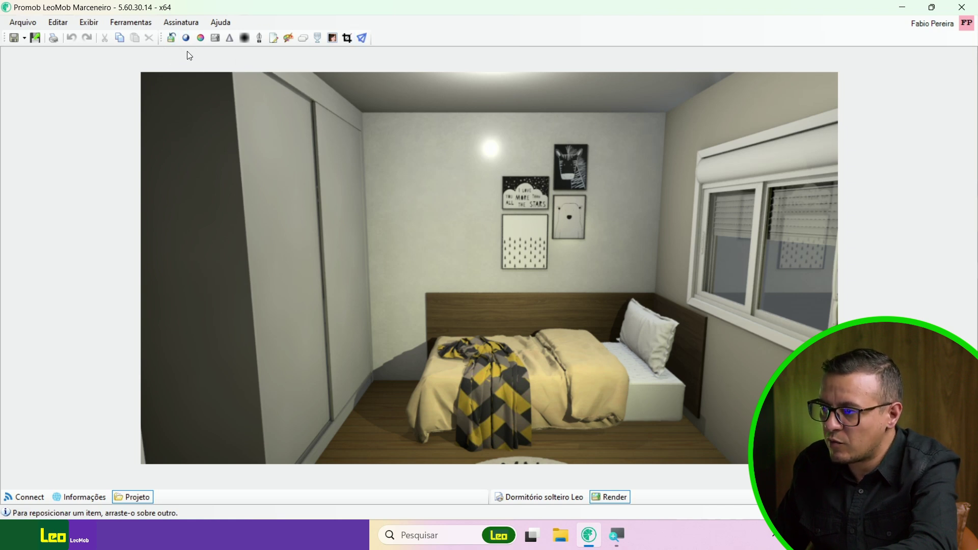
# - Try adjusting the rendered image to Brilho -5 and Contraste 13, and apply the Sharpen filter
pyautogui.click(186, 38)
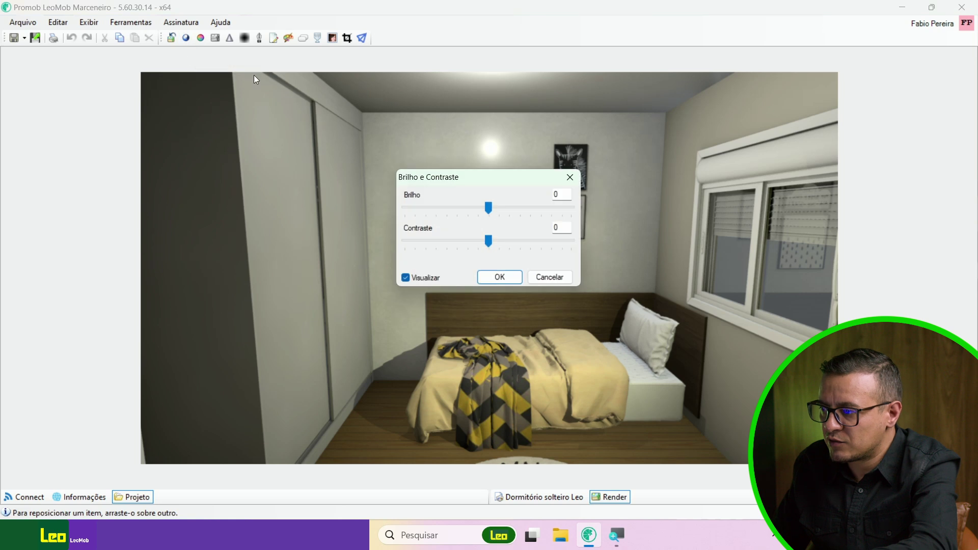
pyautogui.moveTo(489, 206); pyautogui.dragTo(497, 240)
pyautogui.click(500, 277)
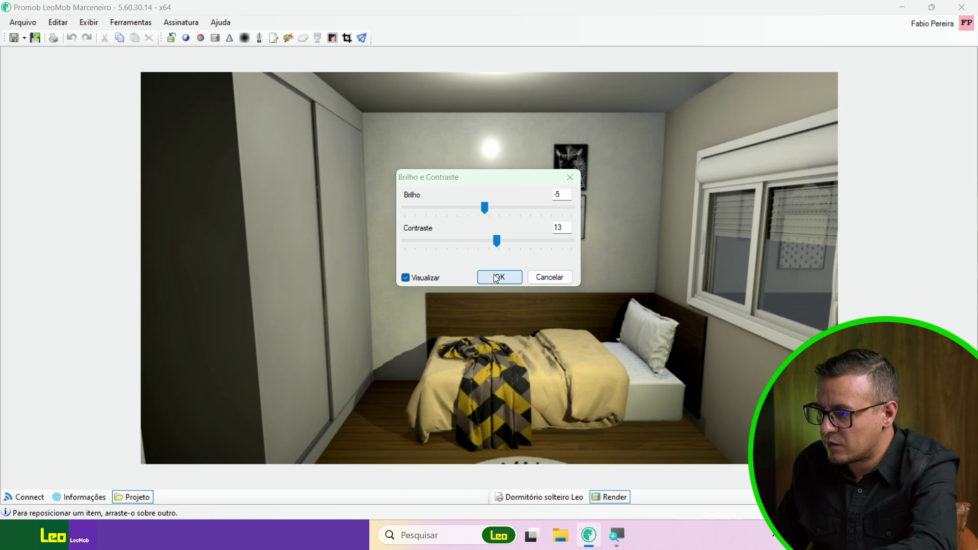
pyautogui.click(229, 38)
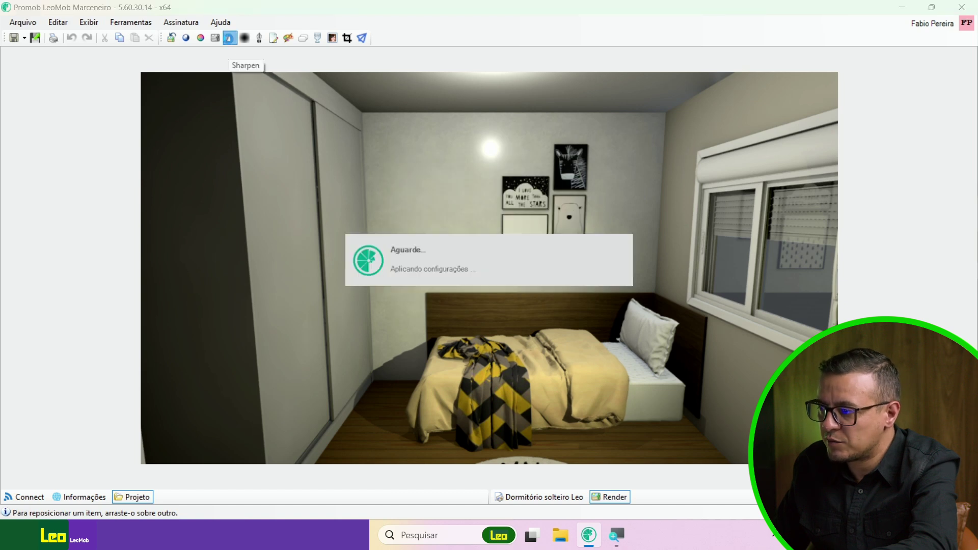
# - Try the Esboço com Lápis effect with Contorno 7 and Coloração 14, and restore the original render image
pyautogui.click(276, 41)
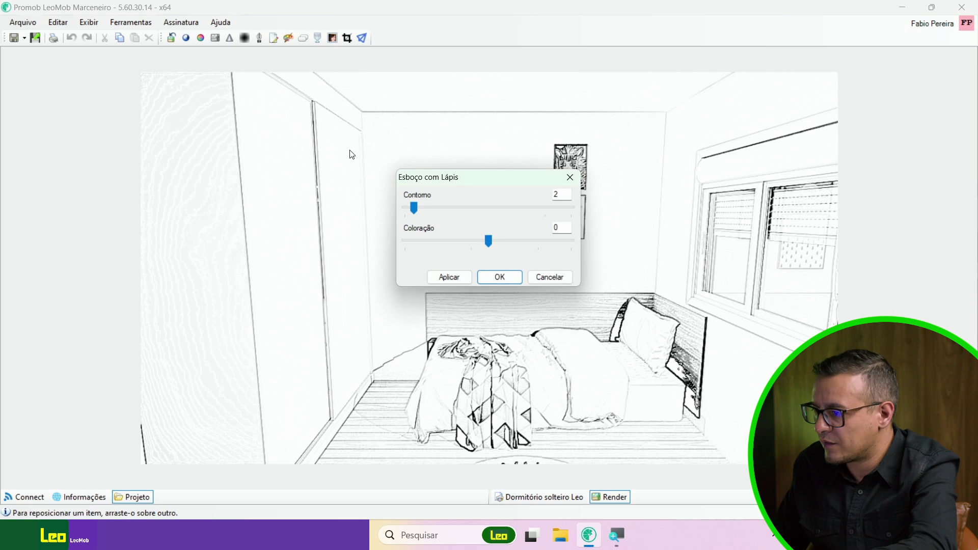
pyautogui.moveTo(414, 207); pyautogui.dragTo(456, 208)
pyautogui.moveTo(498, 240); pyautogui.dragTo(535, 240)
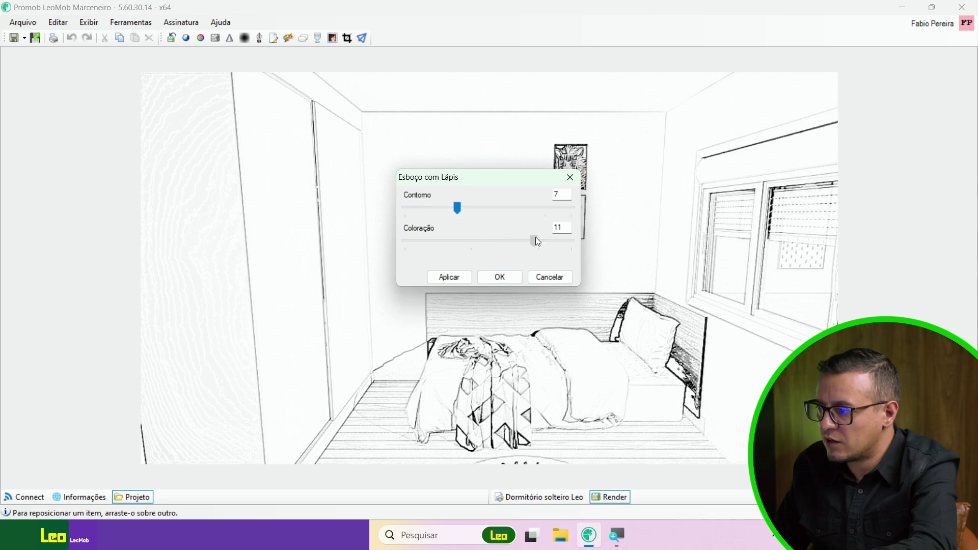
pyautogui.click(448, 277)
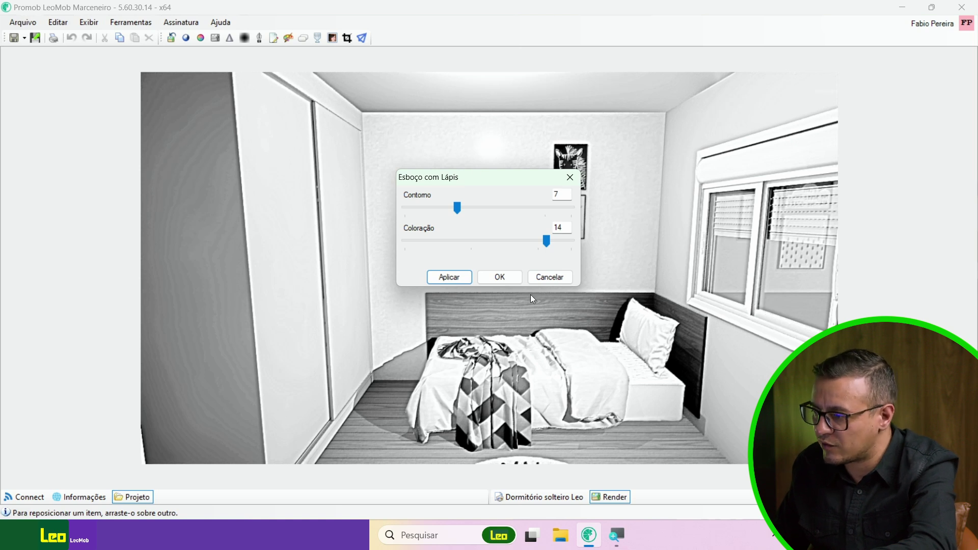
pyautogui.click(499, 278)
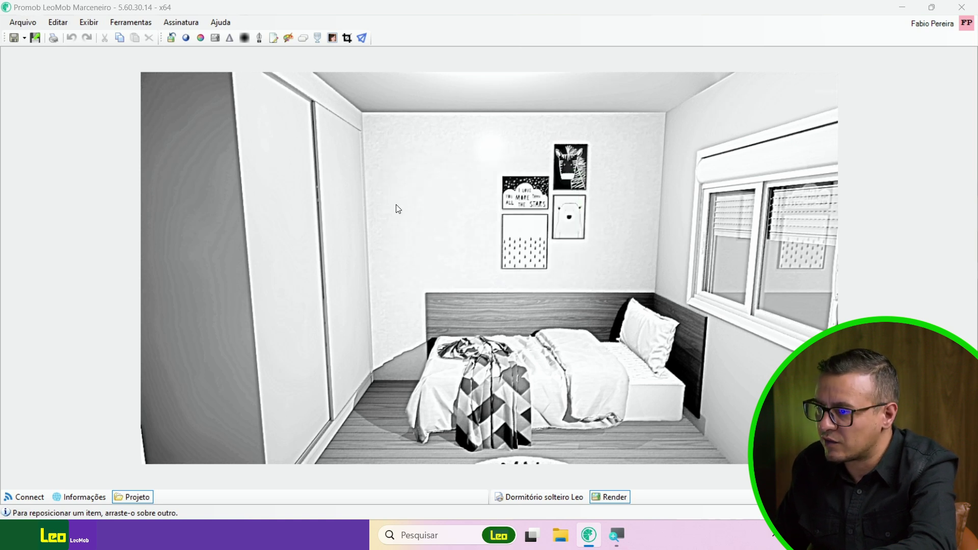
pyautogui.click(171, 37)
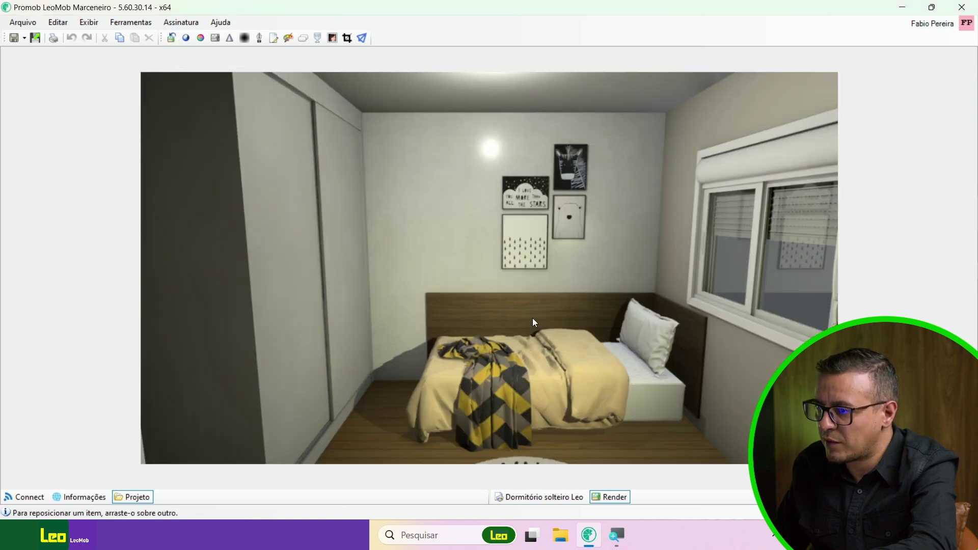
# - Save the render image and return to the Dormitório solteiro Leo environment
pyautogui.click(13, 38)
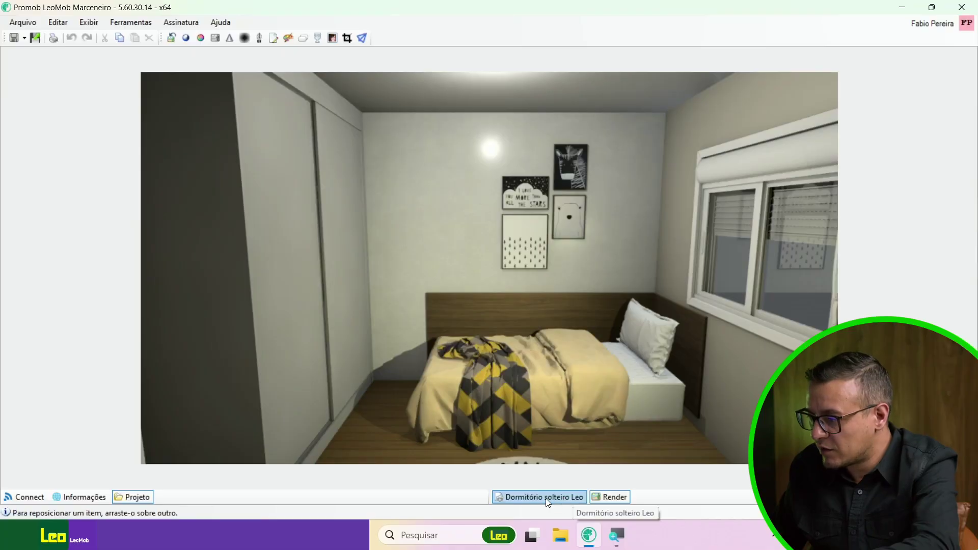
pyautogui.click(547, 498)
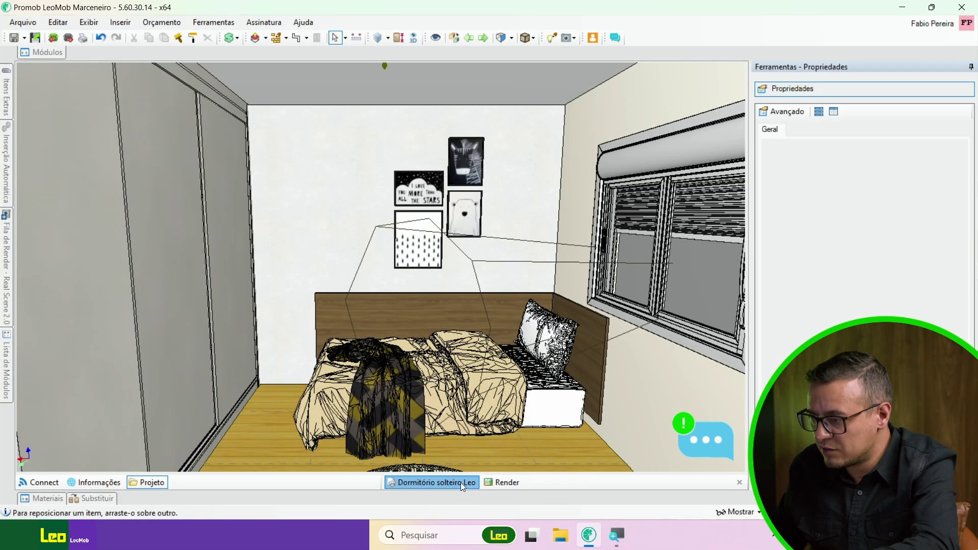
# - Set the bulb light's Intensidade to 0,2, check the Luminária de Piso light's settings and close the light editor
pyautogui.click(550, 38)
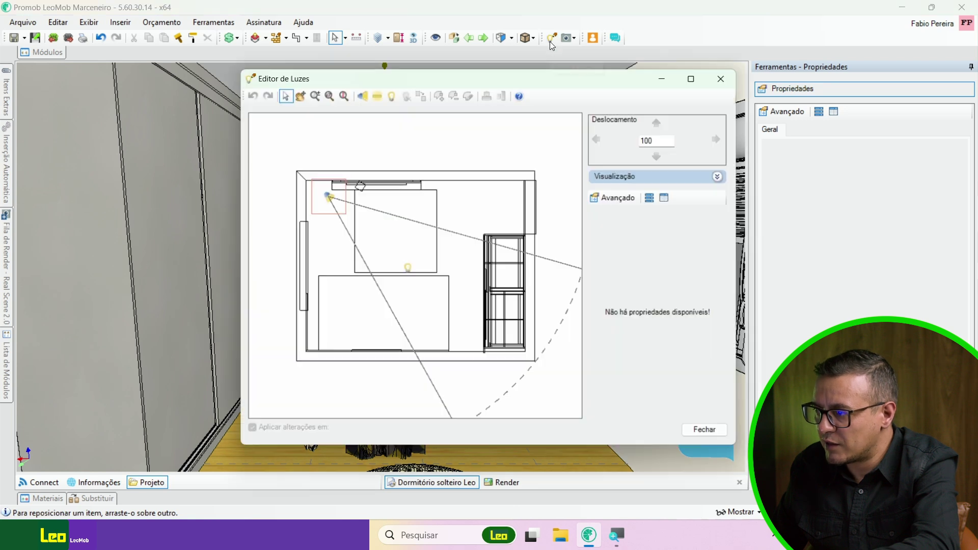
pyautogui.click(409, 270)
pyautogui.click(676, 241)
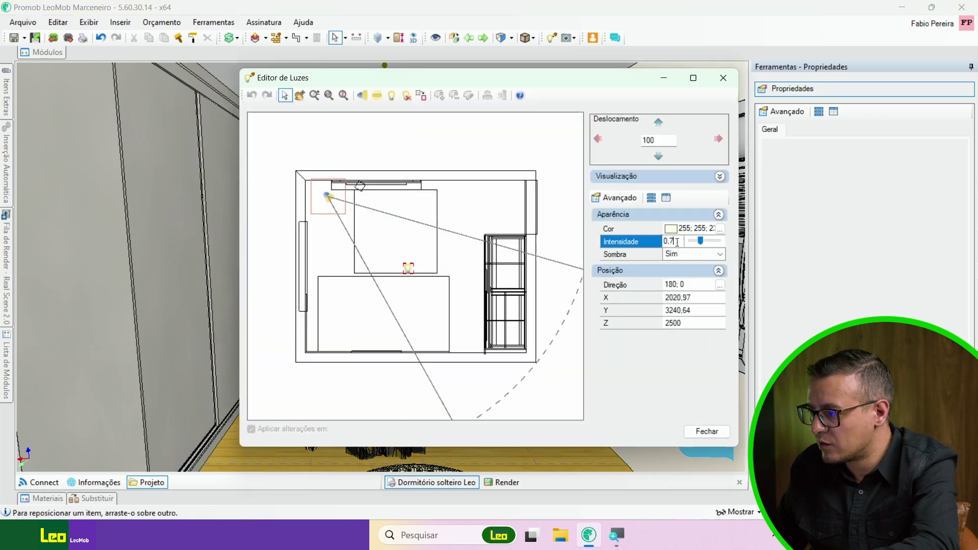
pyautogui.press('BackSpace')
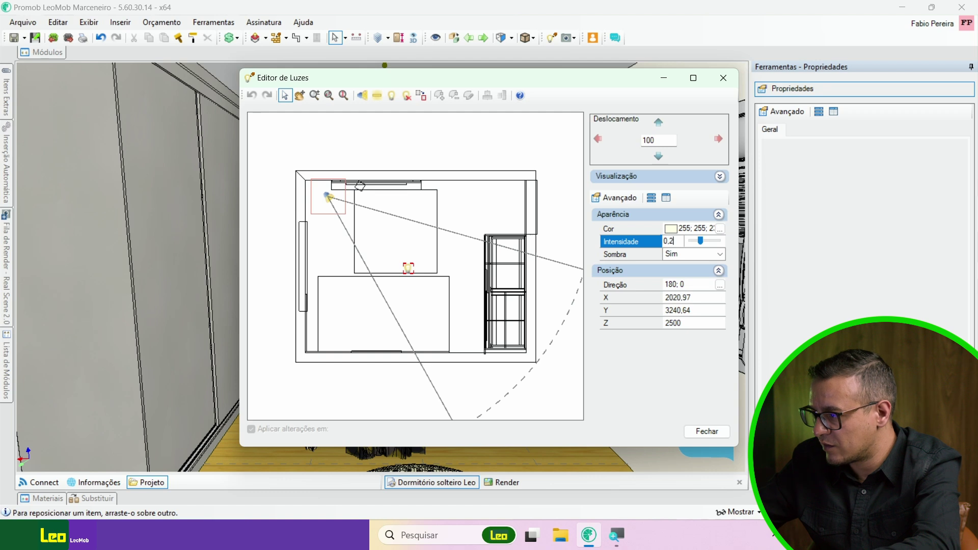
pyautogui.press('Return')
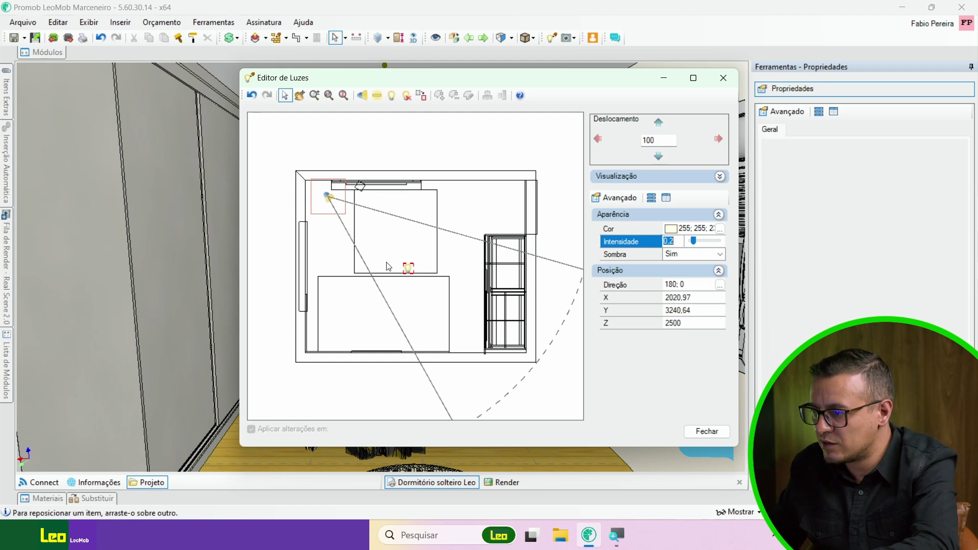
pyautogui.click(330, 197)
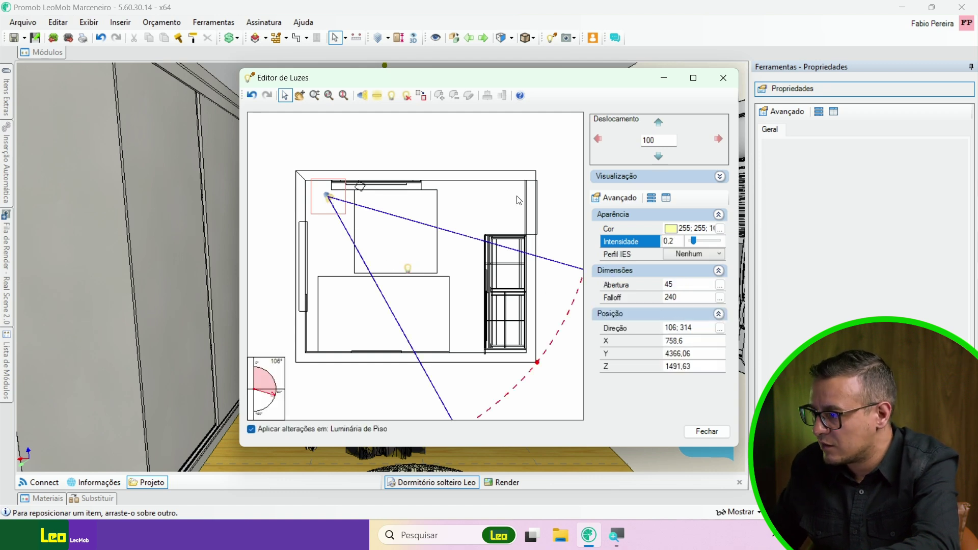
pyautogui.click(707, 432)
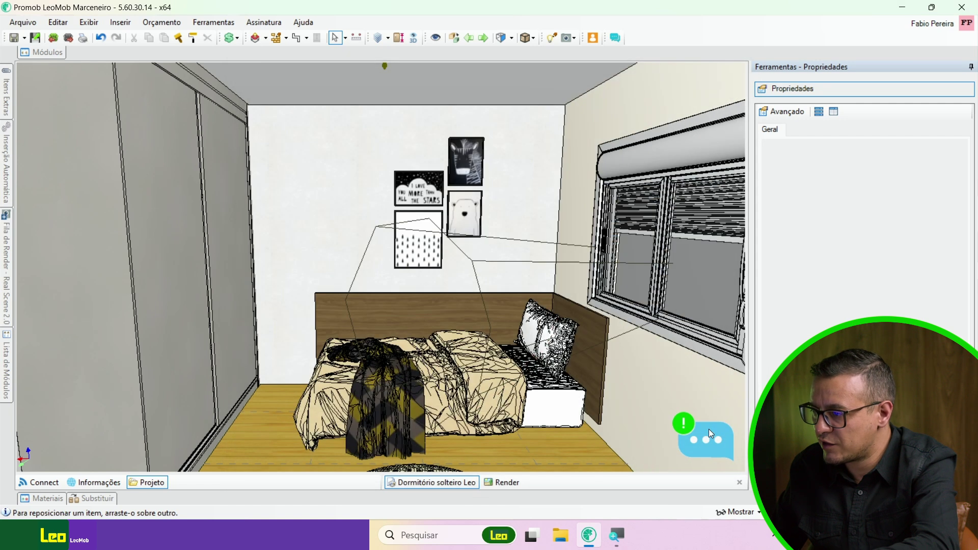
# - Configure the RealScene 2.0 render with Render Profissional quality and the Nascer do Sol theme
pyautogui.click(573, 39)
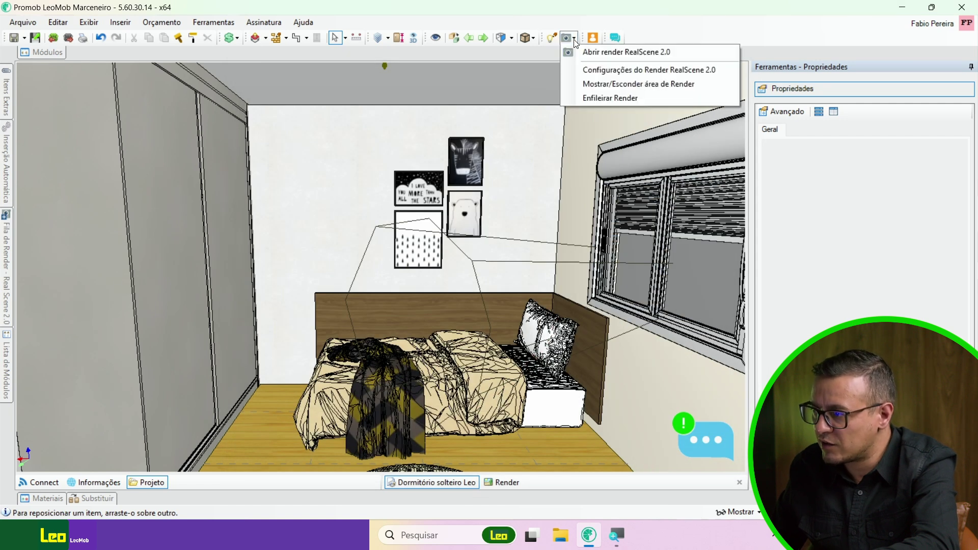
pyautogui.click(604, 71)
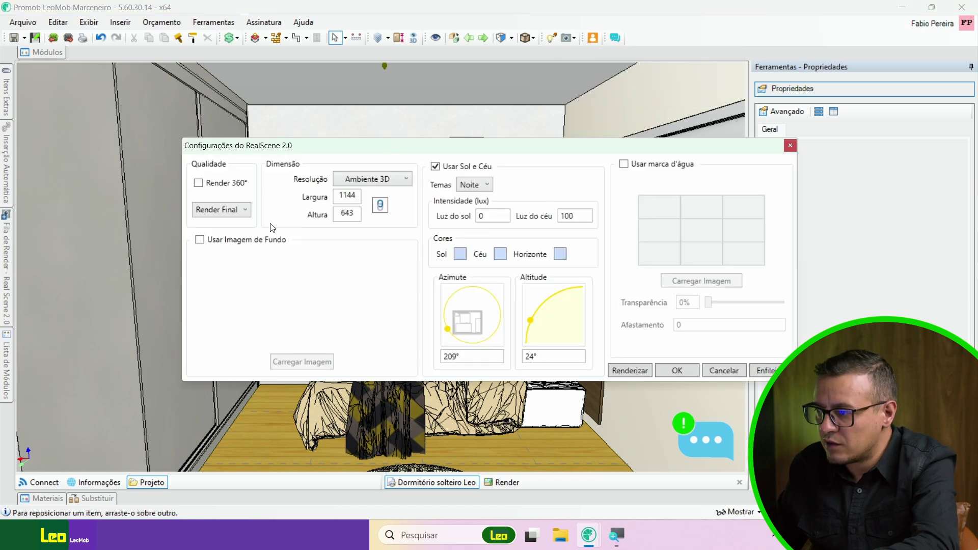
pyautogui.click(243, 211)
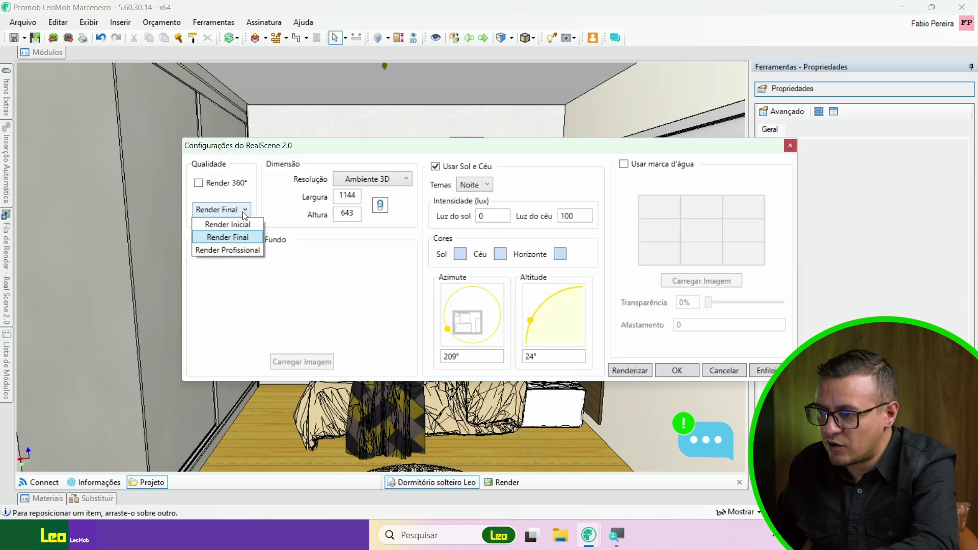
pyautogui.click(241, 250)
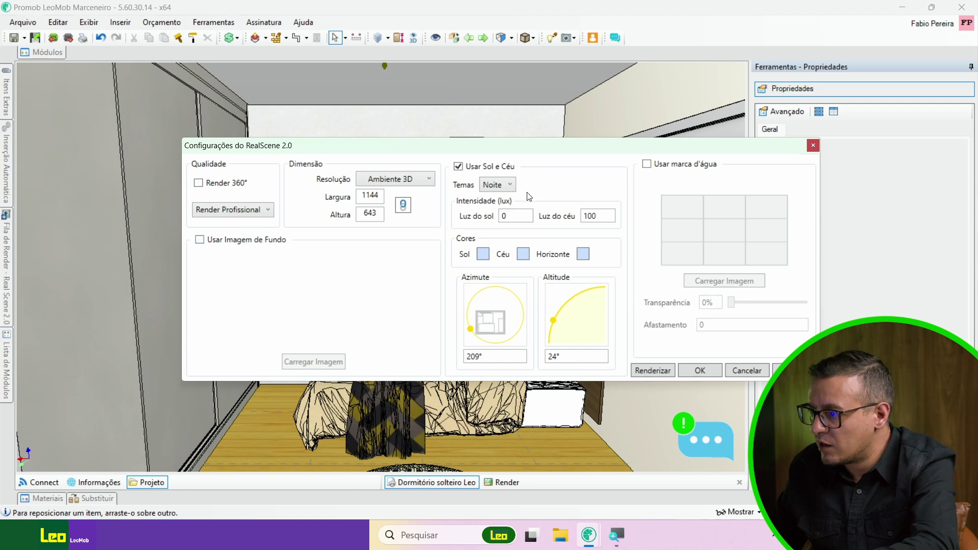
pyautogui.click(510, 187)
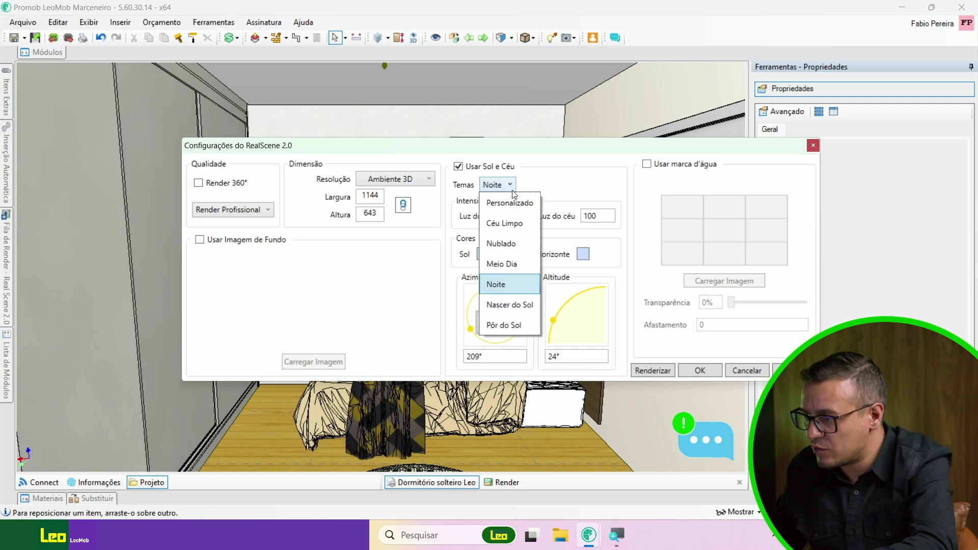
pyautogui.click(498, 307)
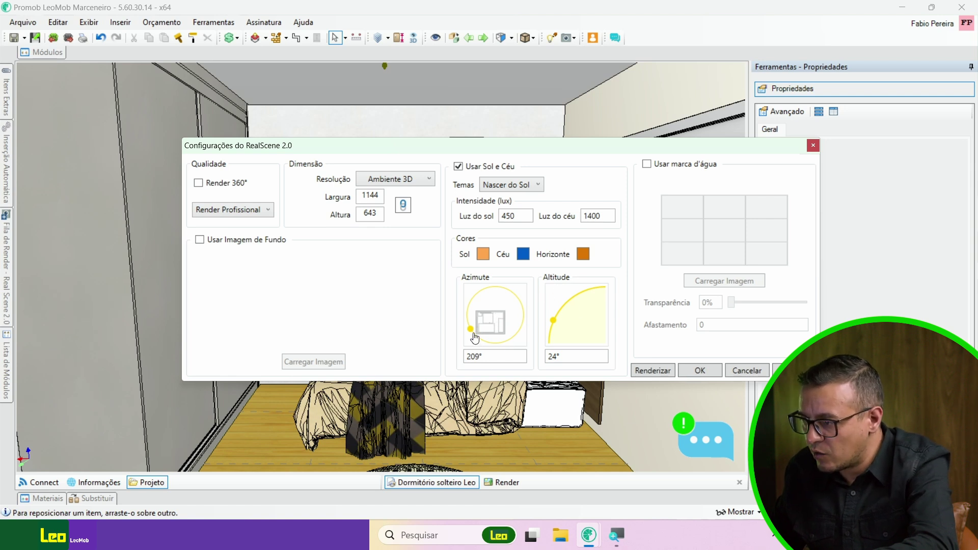
# - Position the sun on the window side with an Azimute of 178° and an Altitude of 13°
pyautogui.moveTo(471, 333); pyautogui.dragTo(518, 332)
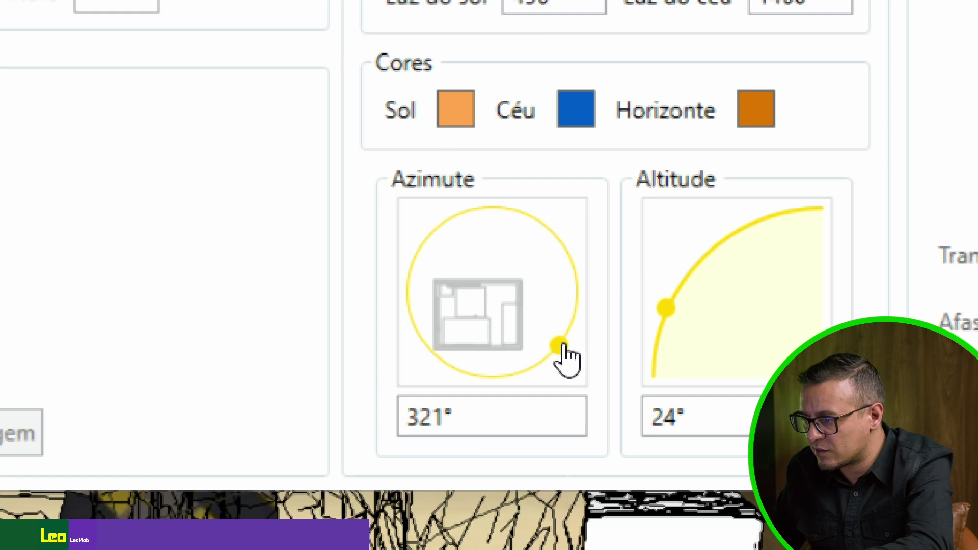
pyautogui.moveTo(559, 346); pyautogui.dragTo(405, 289)
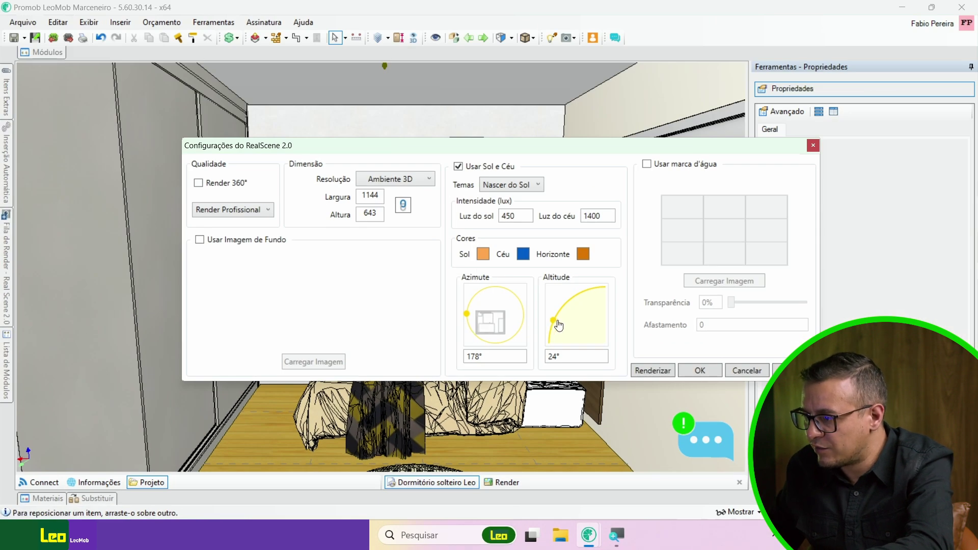
pyautogui.moveTo(558, 325)
pyautogui.mouseDown()
pyautogui.moveTo(572, 299)
pyautogui.moveTo(561, 315)
pyautogui.moveTo(598, 299)
pyautogui.moveTo(580, 304)
pyautogui.moveTo(561, 340)
pyautogui.mouseUp()
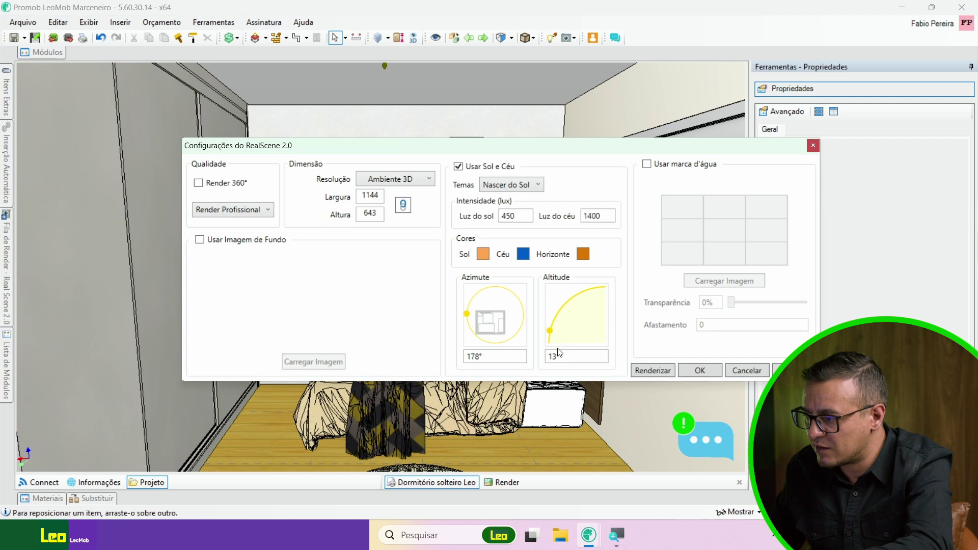
# - Set Luz do sol to 350 lux and Luz do céu to 1200 lux, and run the render in a maximized window
pyautogui.doubleClick(524, 213)
pyautogui.write('3')
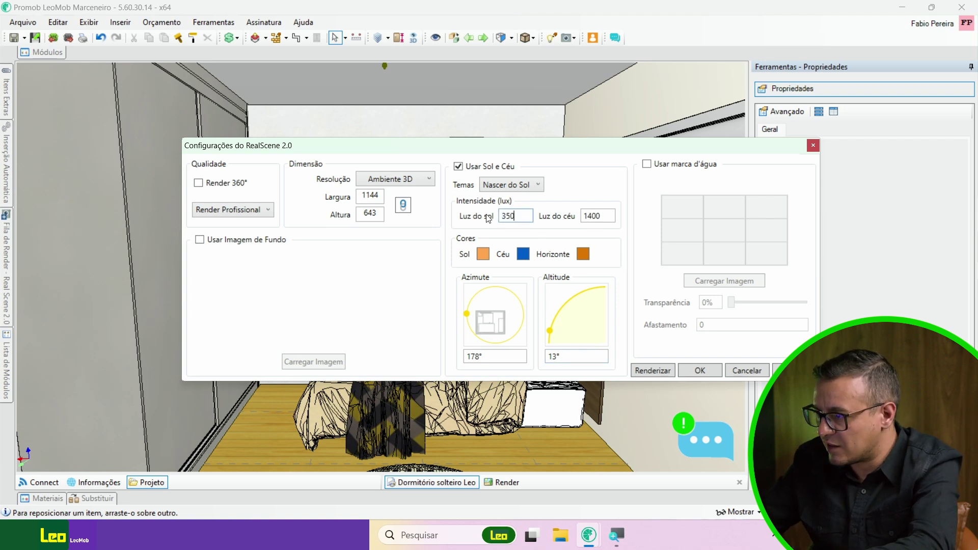
pyautogui.doubleClick(612, 218)
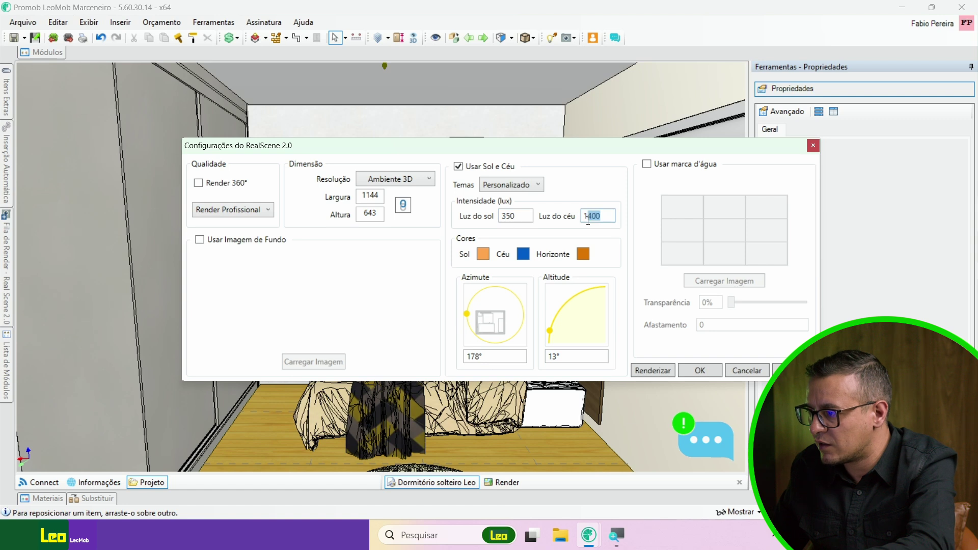
pyautogui.write('12')
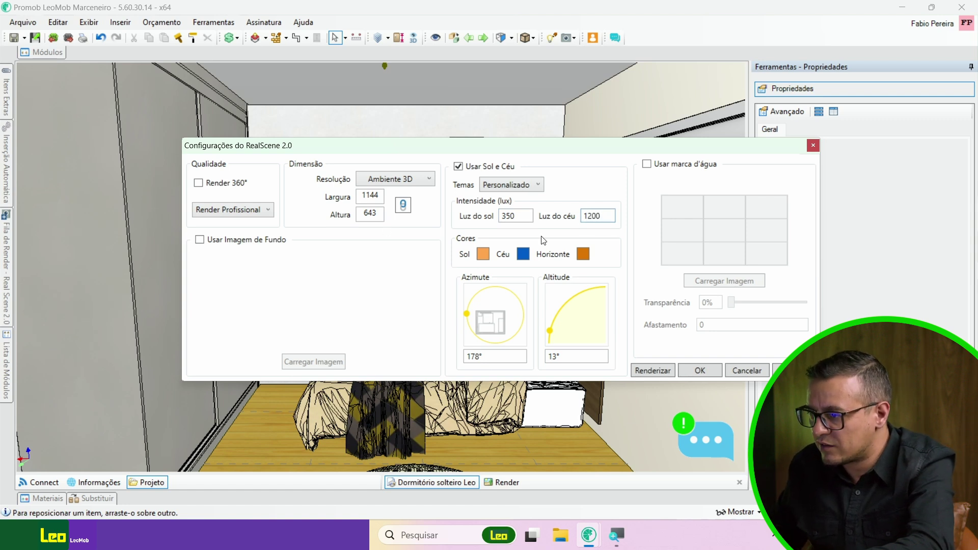
pyautogui.click(665, 371)
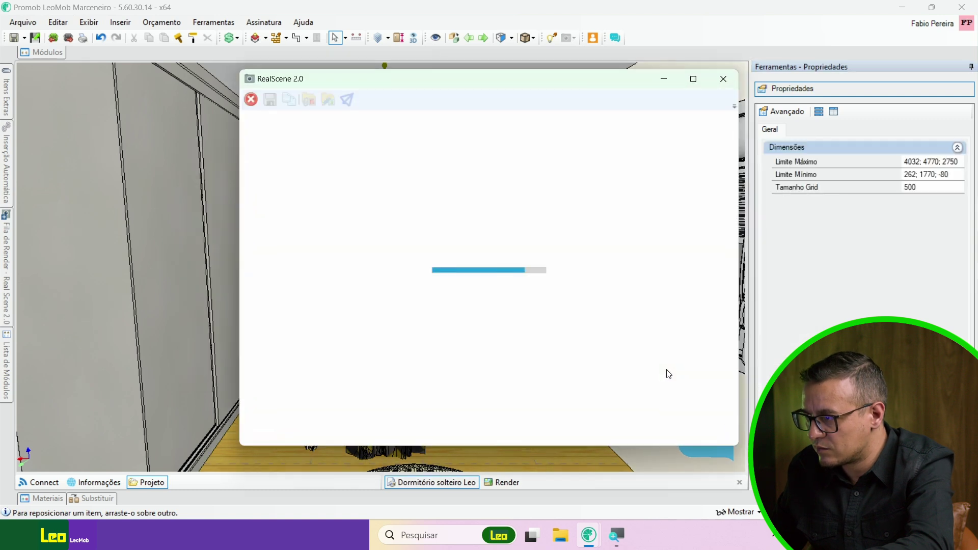
pyautogui.click(694, 80)
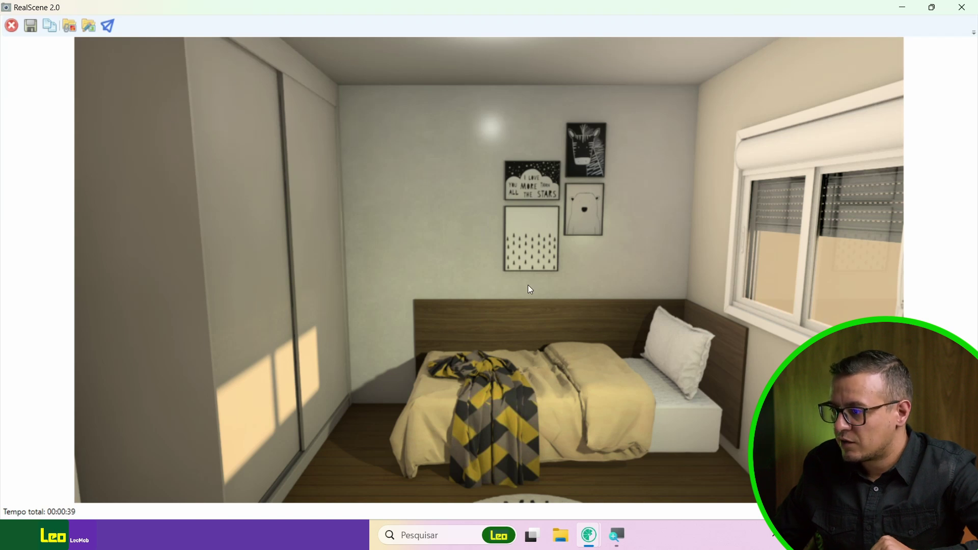
# - Close the sunrise render and set the Luminária de Piso light's Intensidade to 0 in the light editor
pyautogui.click(959, 9)
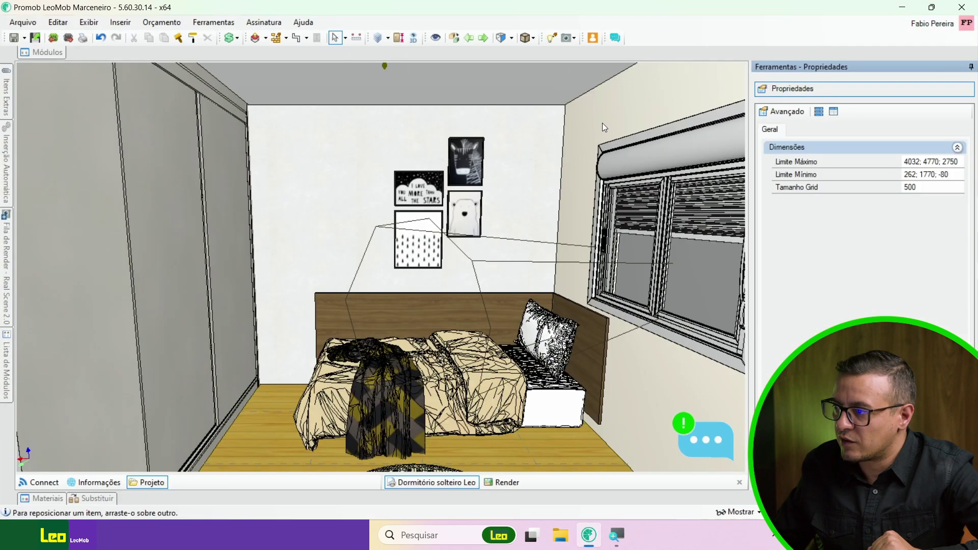
pyautogui.click(551, 41)
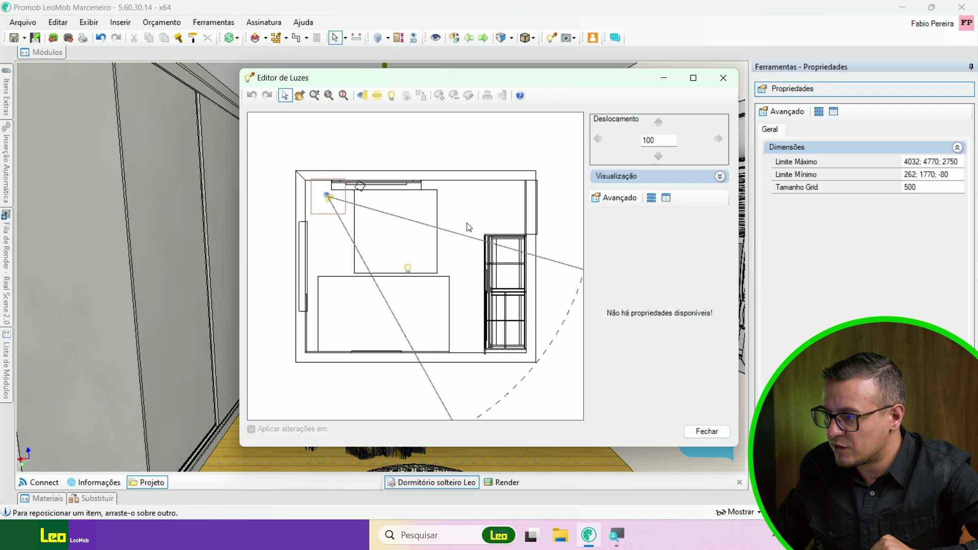
pyautogui.click(329, 199)
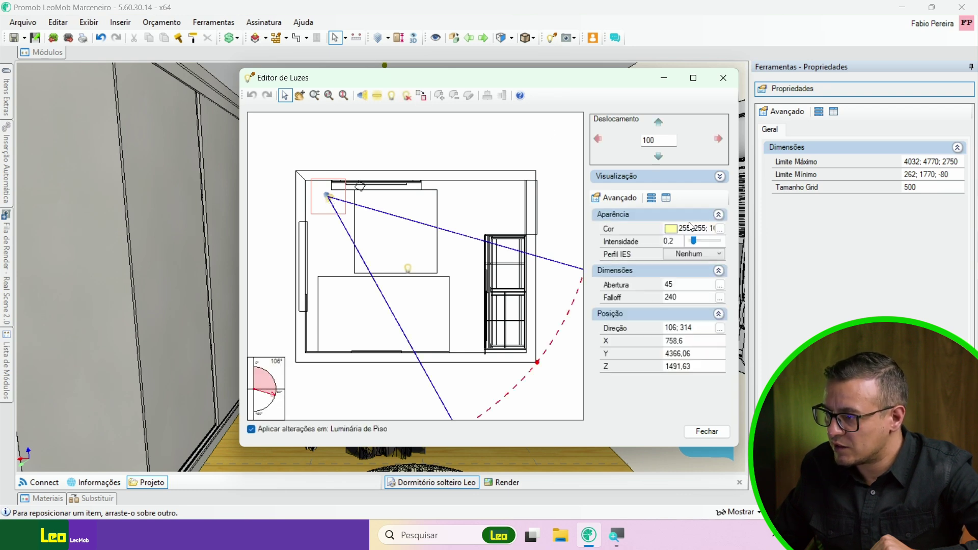
pyautogui.click(674, 242)
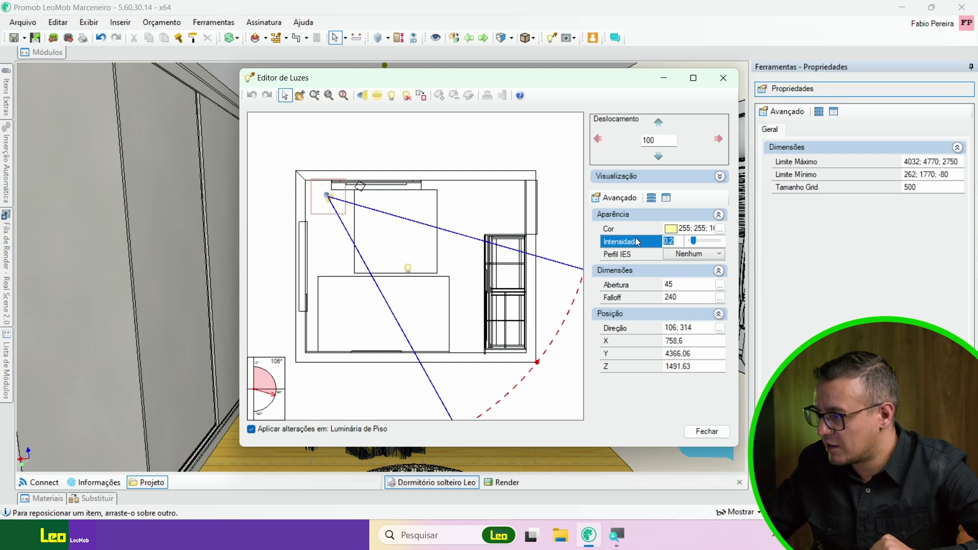
pyautogui.press('BackSpace')
pyautogui.press('BackSpace')
pyautogui.press('Return')
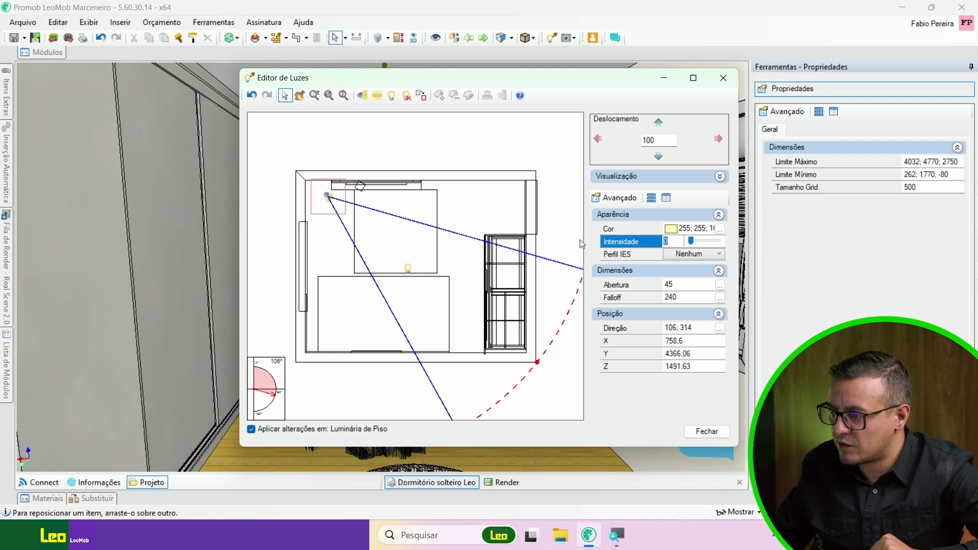
# - Set the bulb light's Intensidade to 0,4 and close the light editor
pyautogui.click(408, 270)
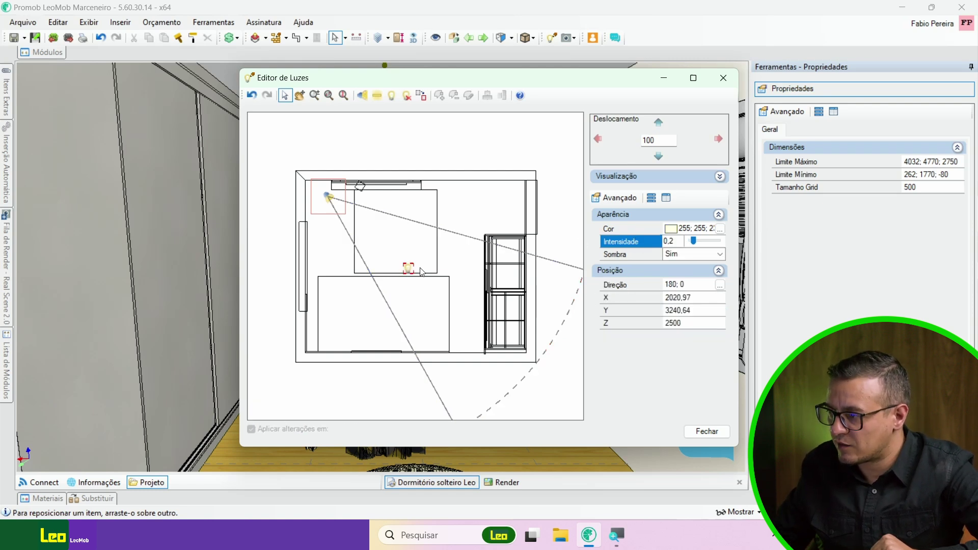
pyautogui.click(675, 241)
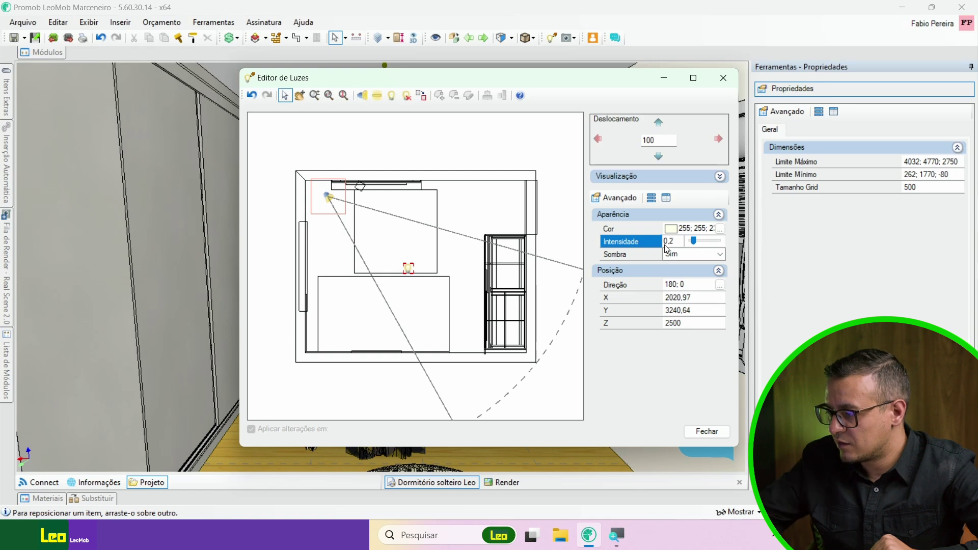
pyautogui.press('BackSpace')
pyautogui.write('4')
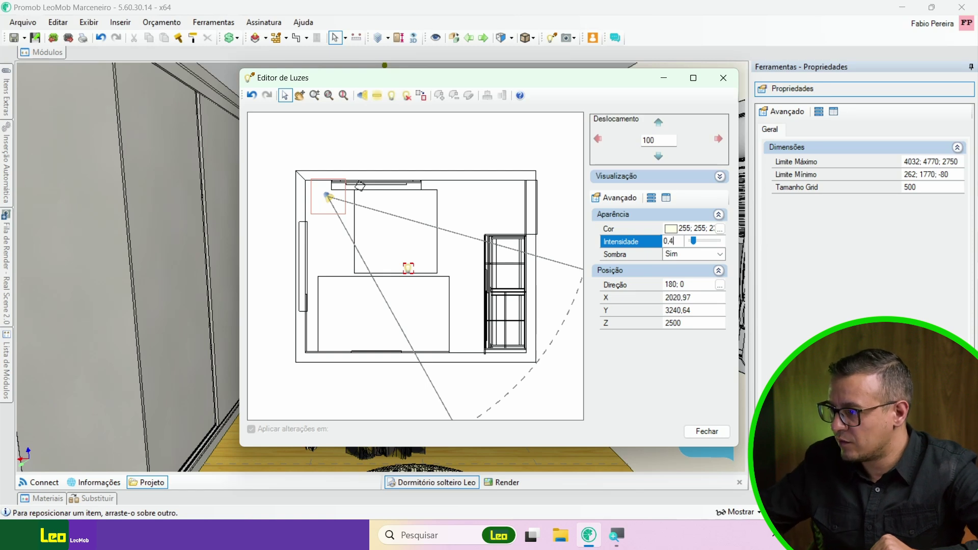
pyautogui.press('Return')
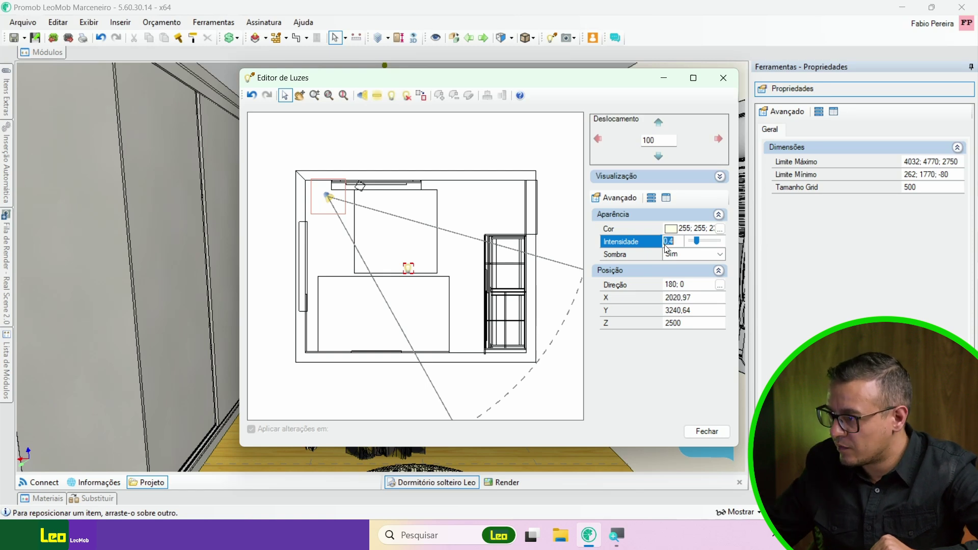
pyautogui.click(701, 433)
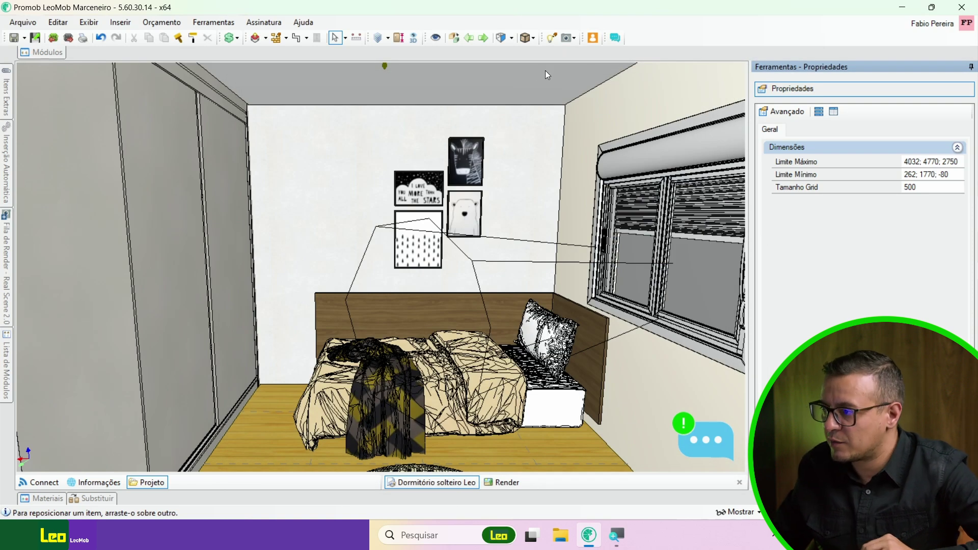
# - Apply the Meio Dia theme with a sun Altitude of 72° and run the RealScene 2.0 render in a maximized window
pyautogui.click(575, 39)
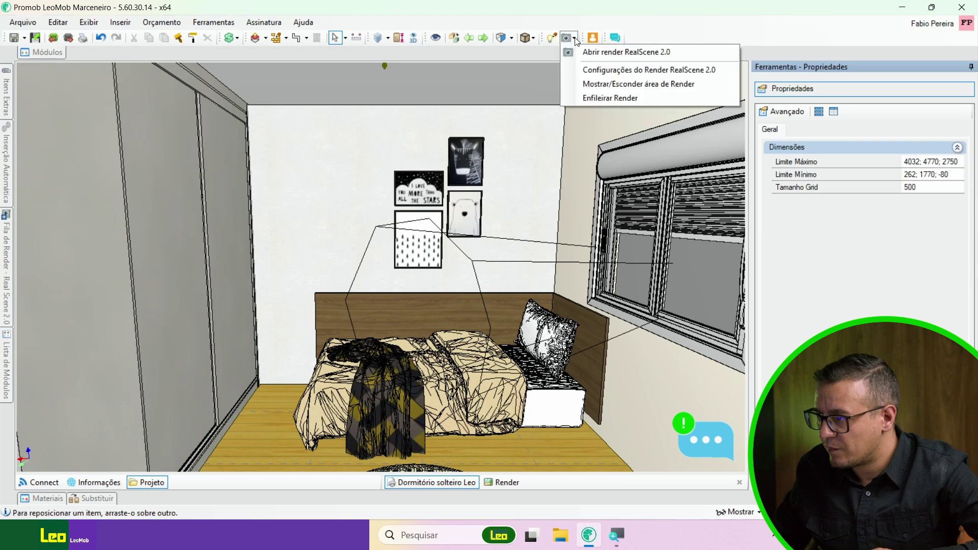
pyautogui.click(601, 70)
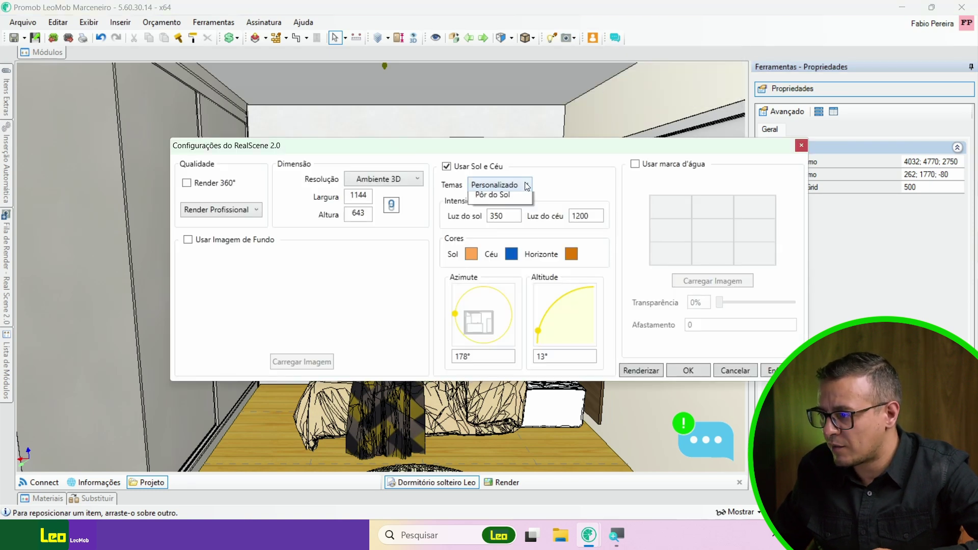
pyautogui.click(525, 183)
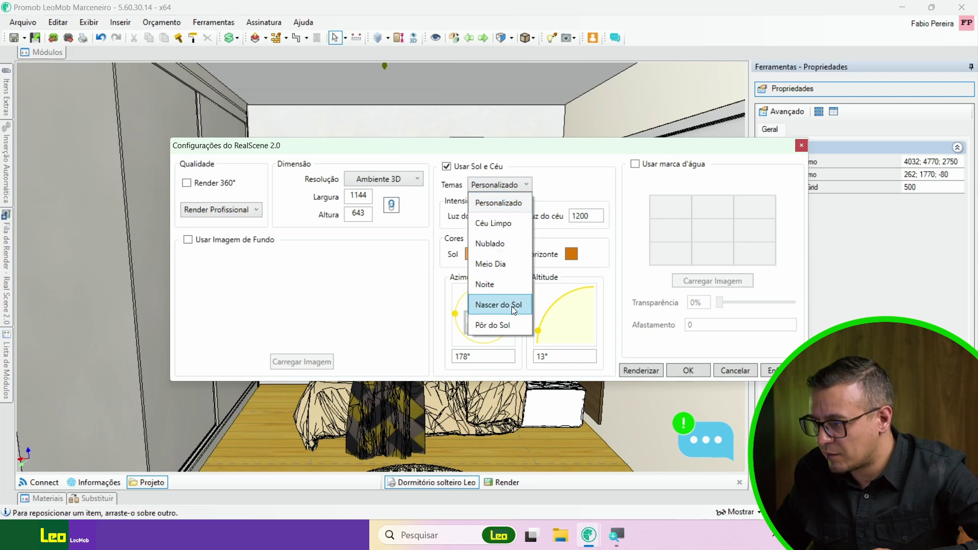
pyautogui.click(511, 269)
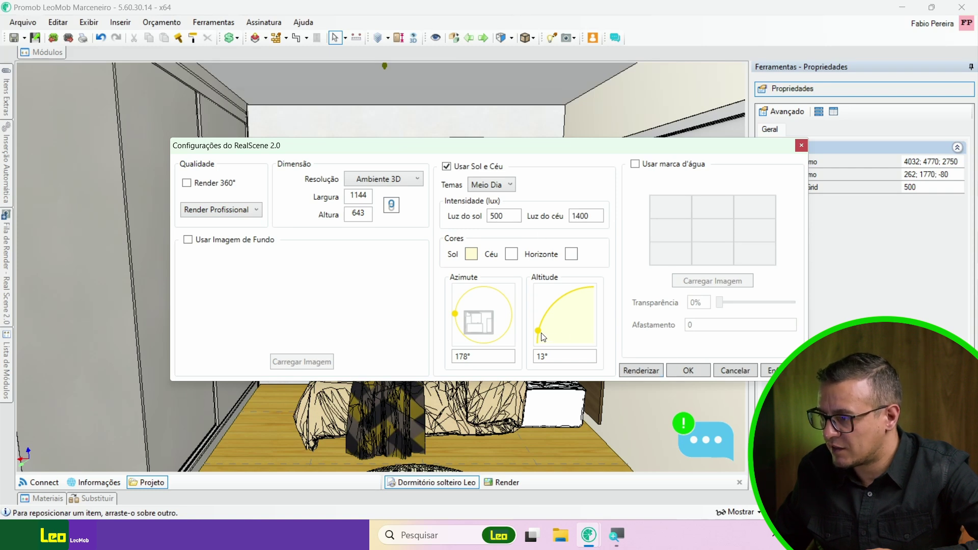
pyautogui.moveTo(541, 337); pyautogui.dragTo(579, 303)
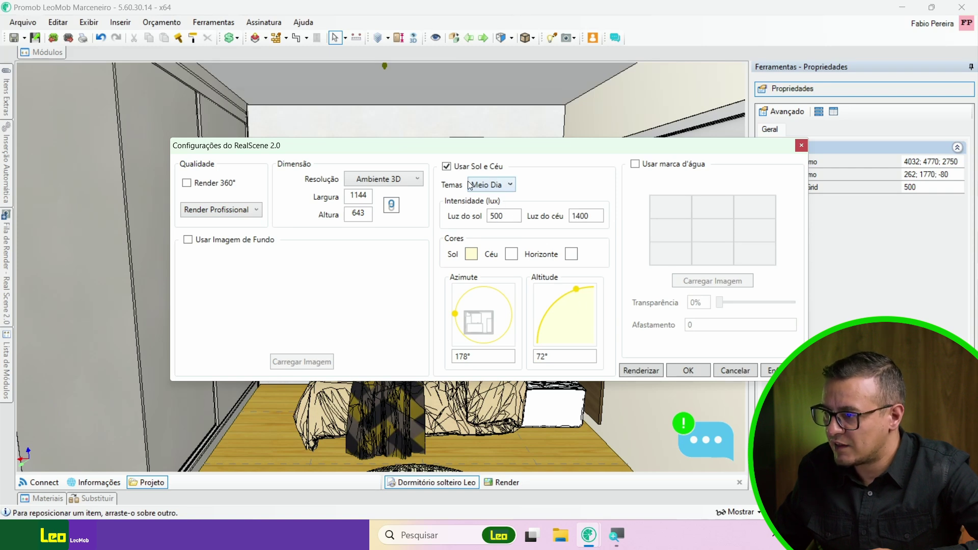
pyautogui.click(643, 370)
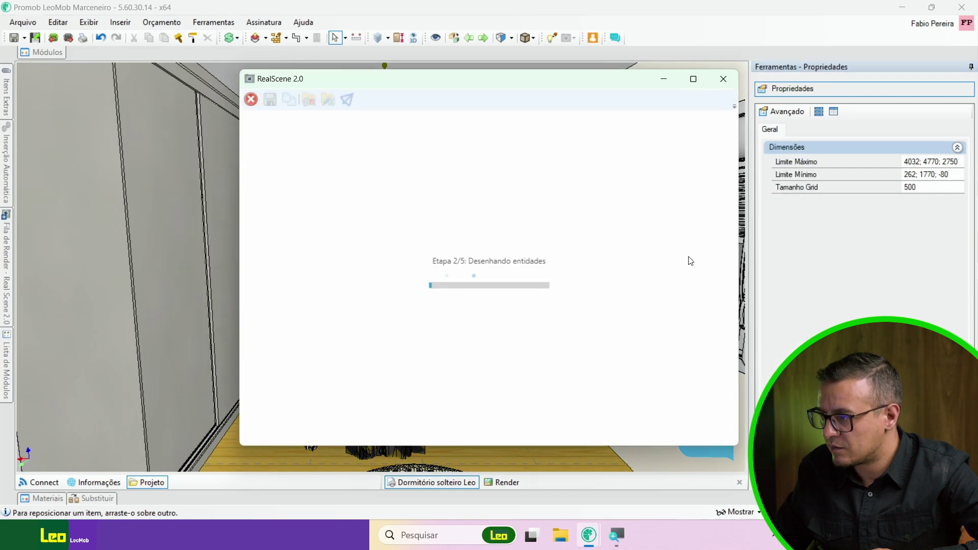
pyautogui.click(700, 83)
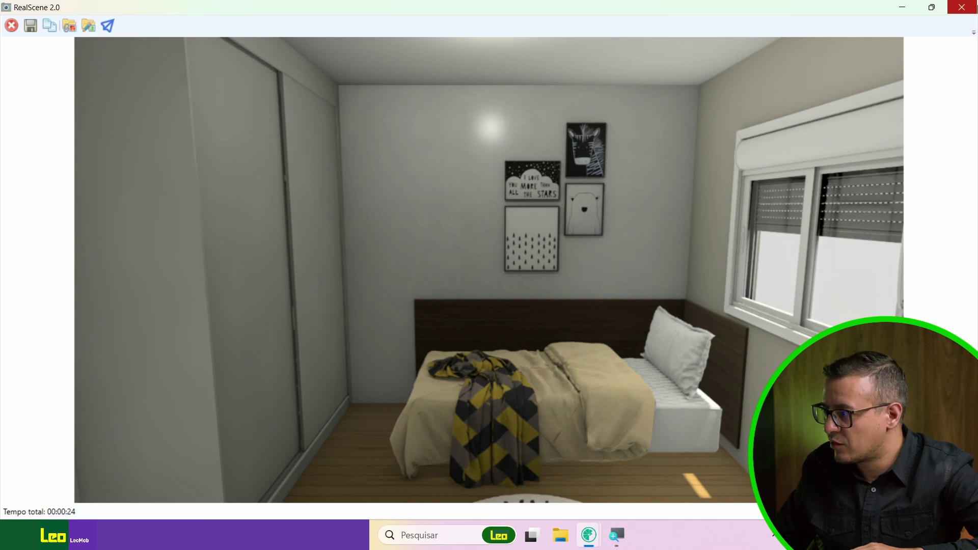
# - Close the midday render window and open its stored image, Render [1], in the project
pyautogui.click(962, 7)
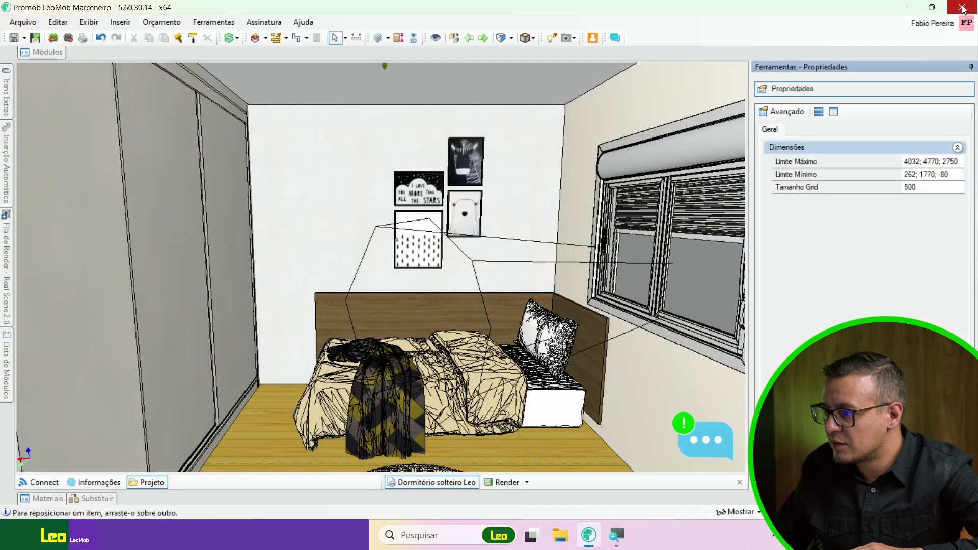
pyautogui.click(525, 482)
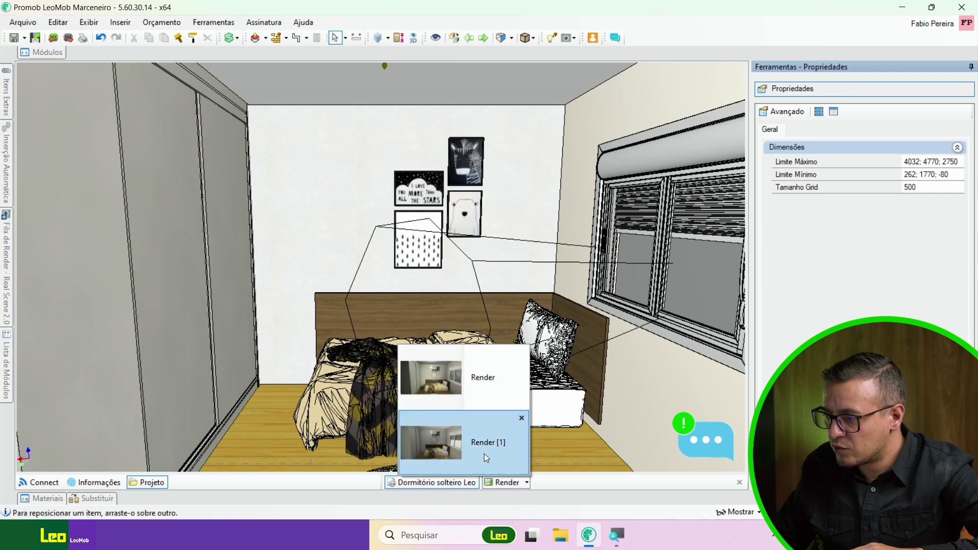
pyautogui.click(445, 439)
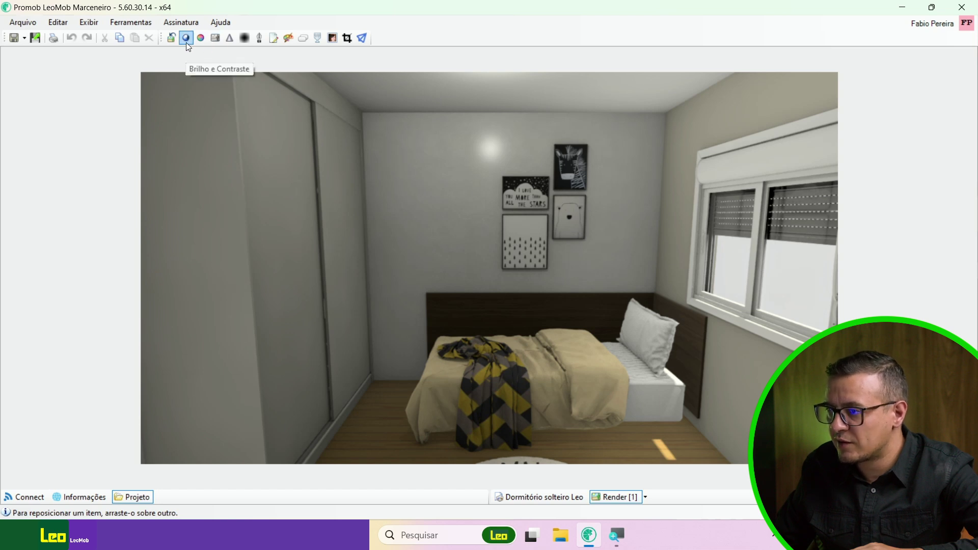
# - Adjust the midday render image to Brilho 10 and Contraste 10
pyautogui.click(187, 42)
pyautogui.moveTo(432, 176); pyautogui.dragTo(175, 130)
pyautogui.moveTo(233, 165); pyautogui.dragTo(233, 165)
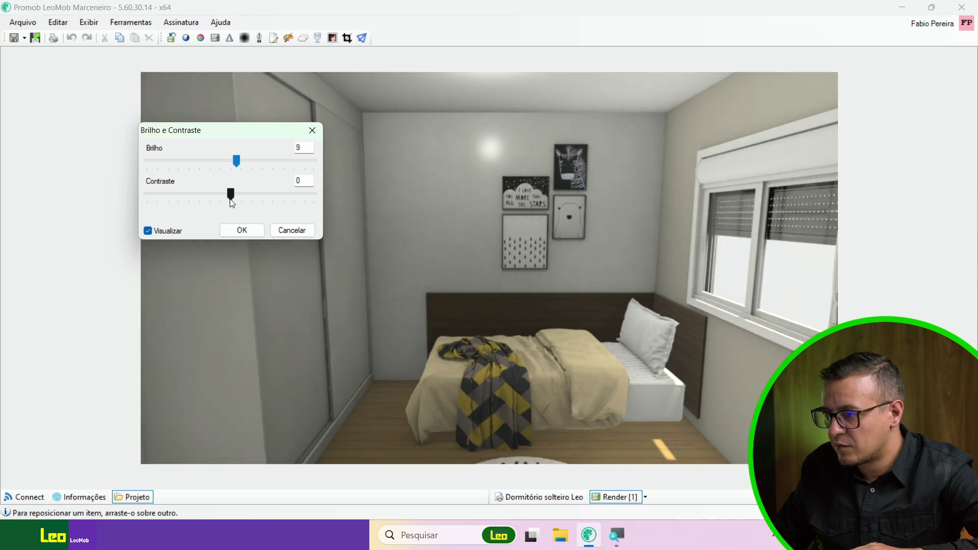
pyautogui.moveTo(231, 198); pyautogui.dragTo(237, 197)
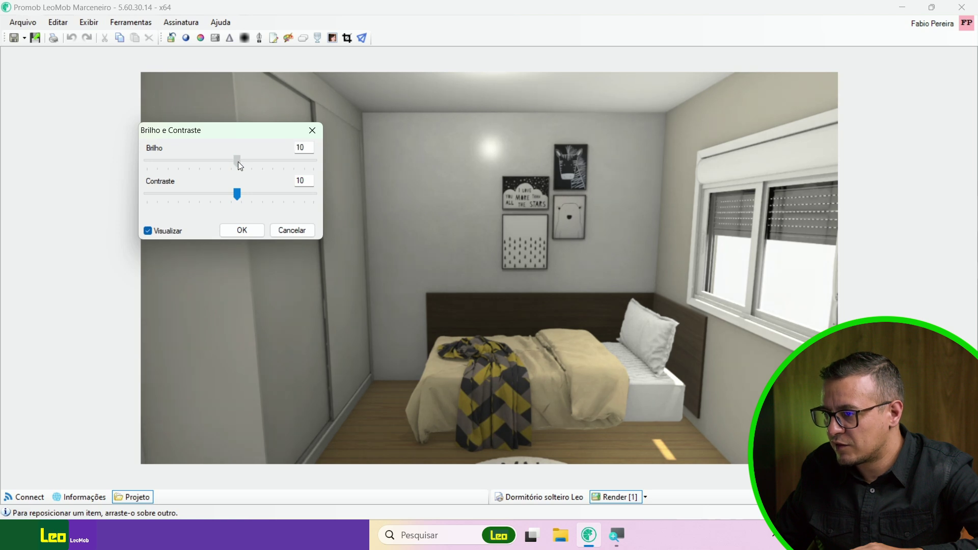
pyautogui.moveTo(238, 161); pyautogui.dragTo(238, 162)
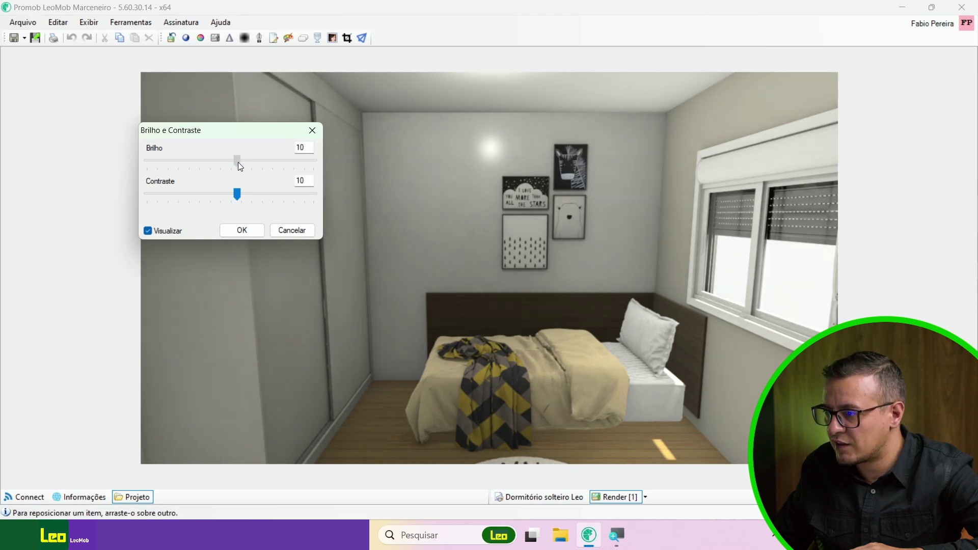
pyautogui.click(242, 230)
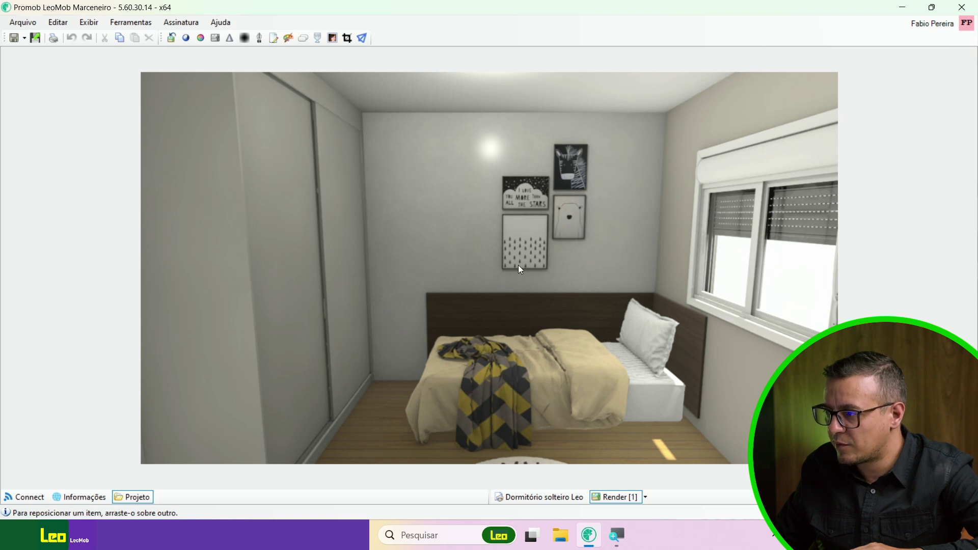
# - Return to the Dormitório solteiro Leo environment and use Vista Dinâmica to place the observer at the bed's headboard corner, aimed toward the door
pyautogui.click(539, 498)
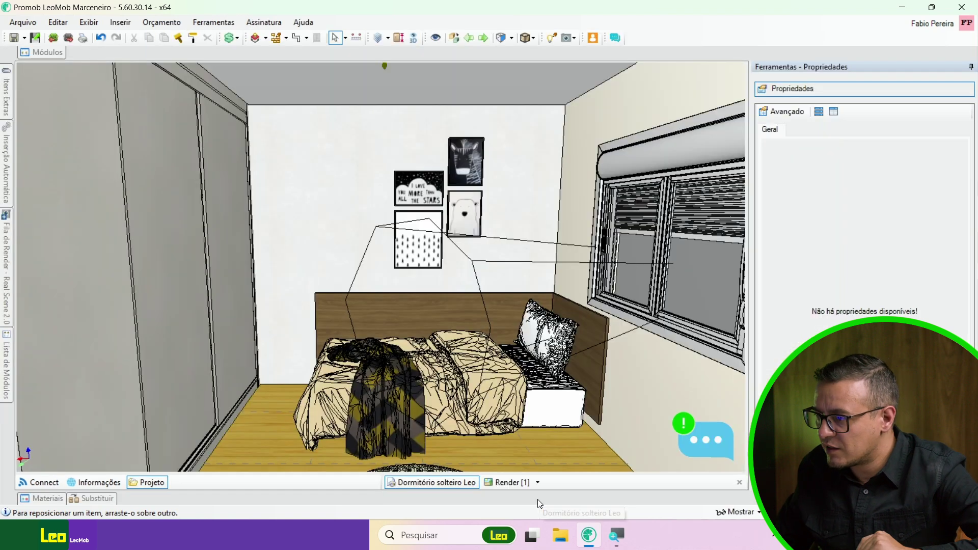
pyautogui.scroll(2, 281, 236)
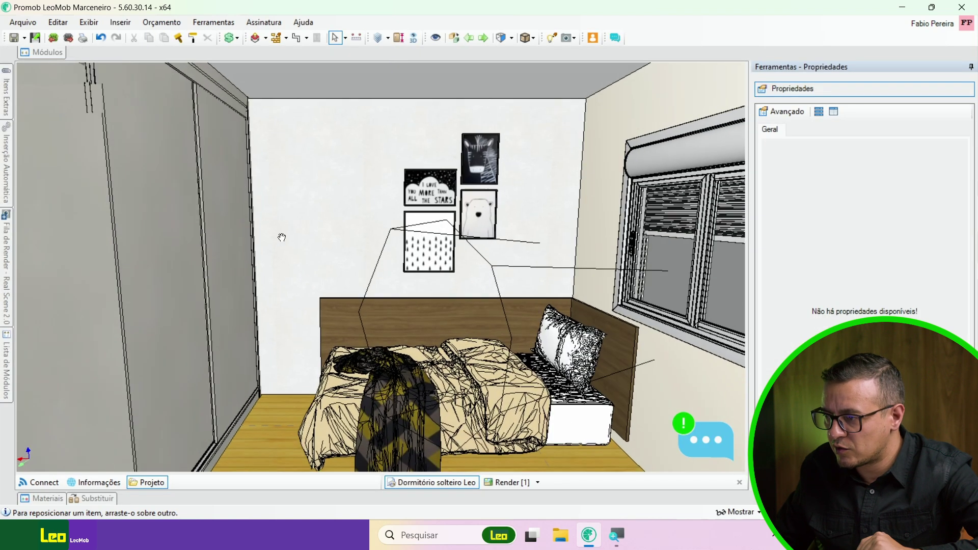
pyautogui.click(436, 41)
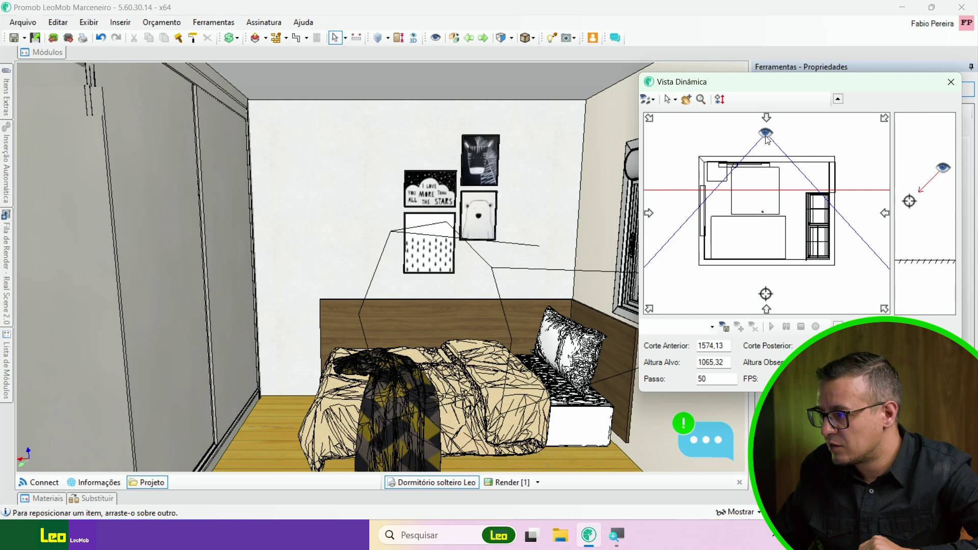
pyautogui.moveTo(767, 139); pyautogui.dragTo(719, 256)
pyautogui.moveTo(769, 298); pyautogui.dragTo(807, 170)
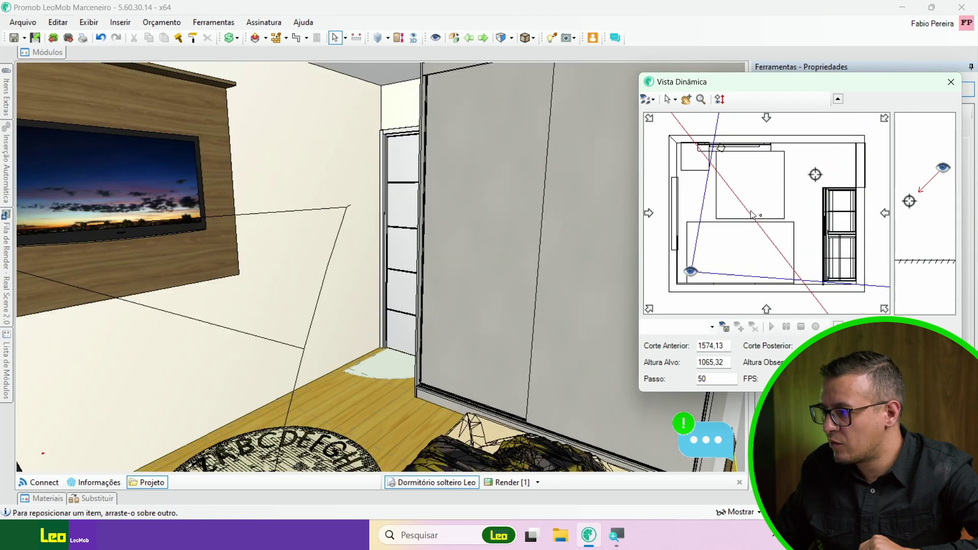
# - Move the front clipping plane back to the observer with Corte Anterior 1, and frame the TV panel, floor lamp and wardrobe with a wider viewing angle
pyautogui.moveTo(750, 220); pyautogui.dragTo(691, 280)
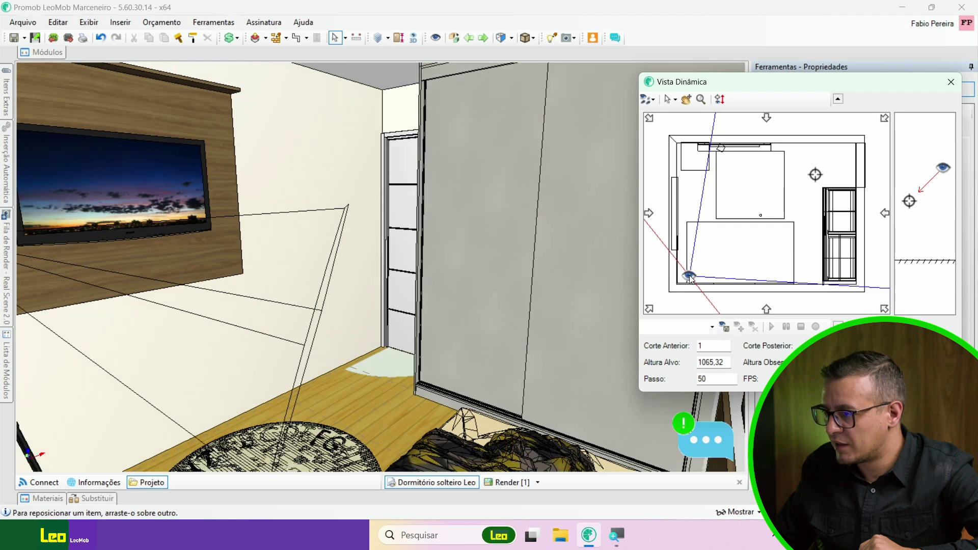
pyautogui.moveTo(813, 175); pyautogui.dragTo(803, 158)
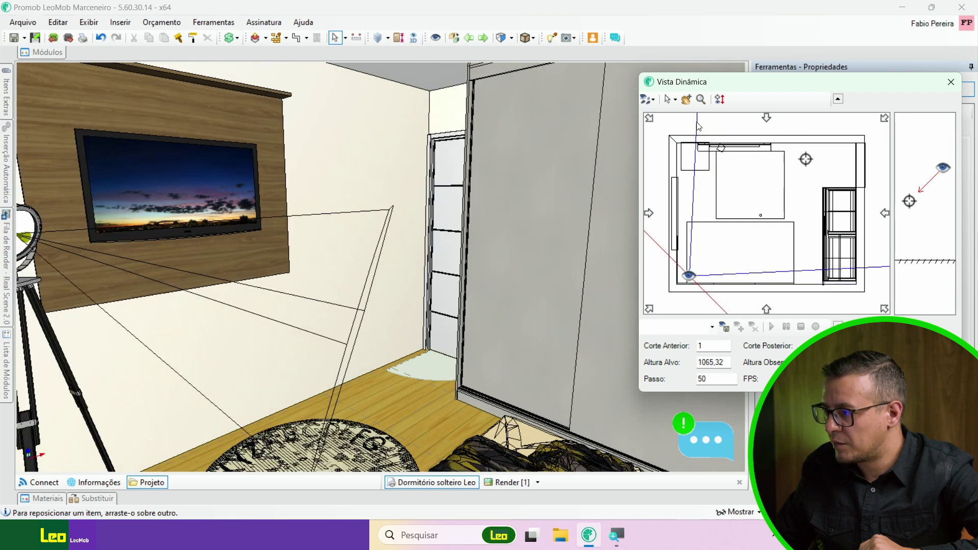
pyautogui.moveTo(698, 126); pyautogui.dragTo(694, 126)
pyautogui.moveTo(695, 127); pyautogui.dragTo(685, 128)
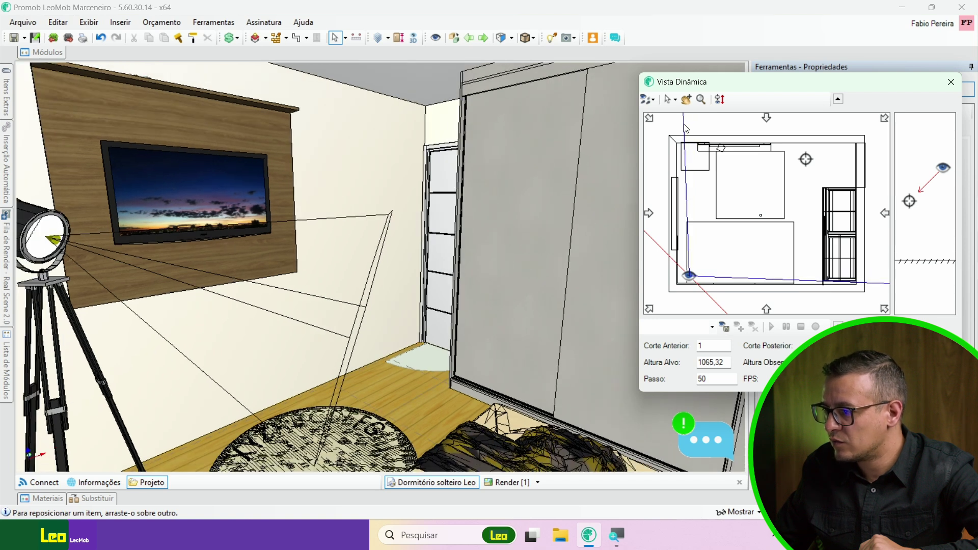
pyautogui.click(947, 89)
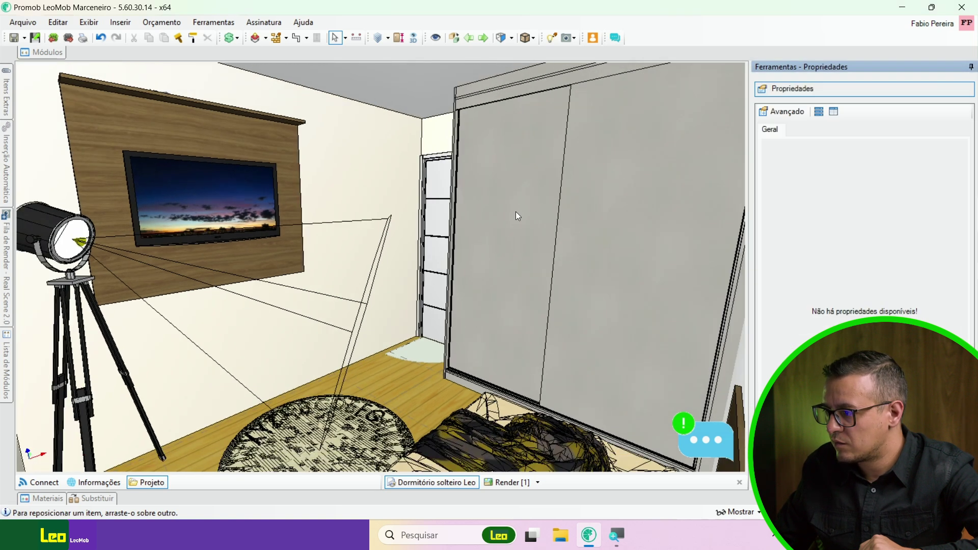
pyautogui.moveTo(376, 248)
pyautogui.mouseDown(button='middle')
pyautogui.moveTo(377, 225)
pyautogui.moveTo(377, 240)
pyautogui.mouseUp(button='middle')
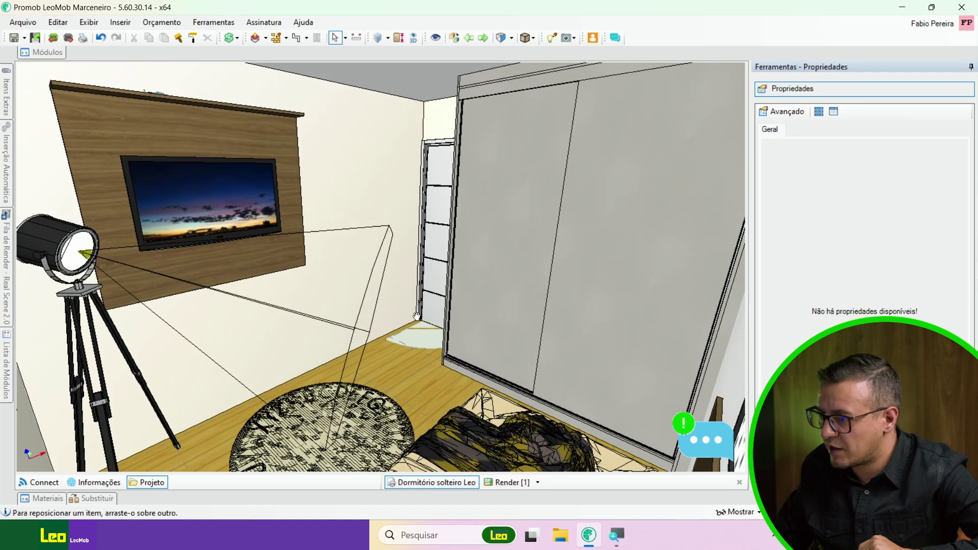
pyautogui.moveTo(506, 278); pyautogui.dragTo(414, 310, button='middle')
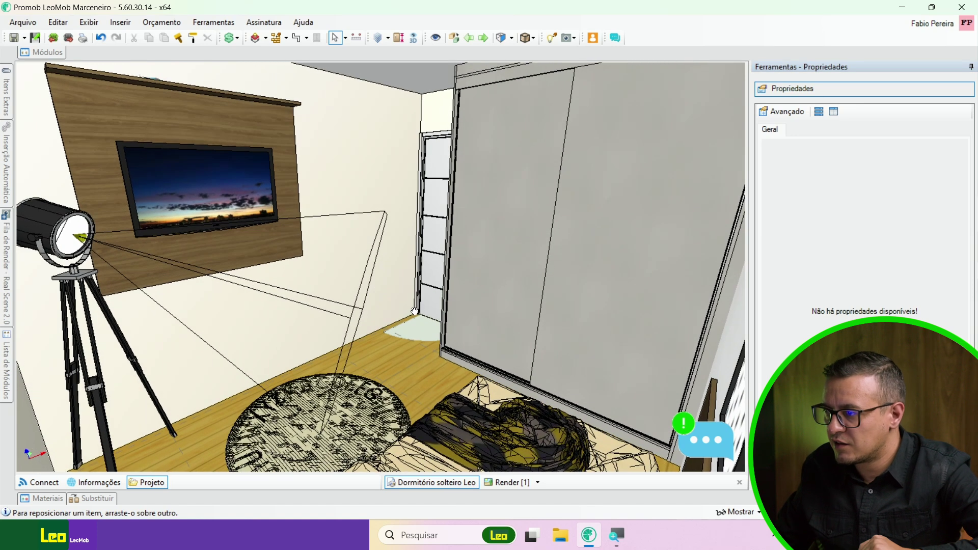
# - Render the TV panel and closed wardrobe view in RealScene 2.0 with the Céu Limpo theme, view it full screen, and return to the project
pyautogui.click(577, 40)
pyautogui.click(588, 71)
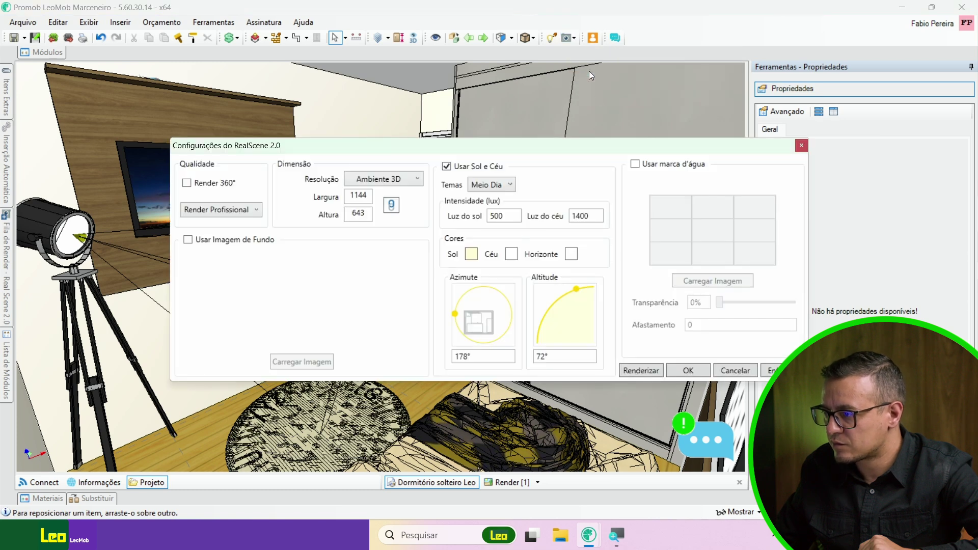
pyautogui.click(506, 186)
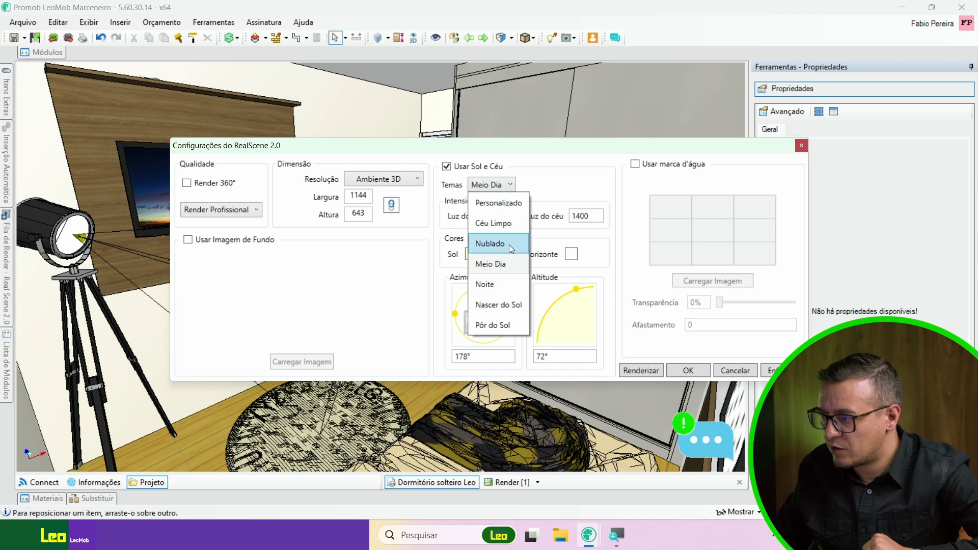
pyautogui.click(497, 225)
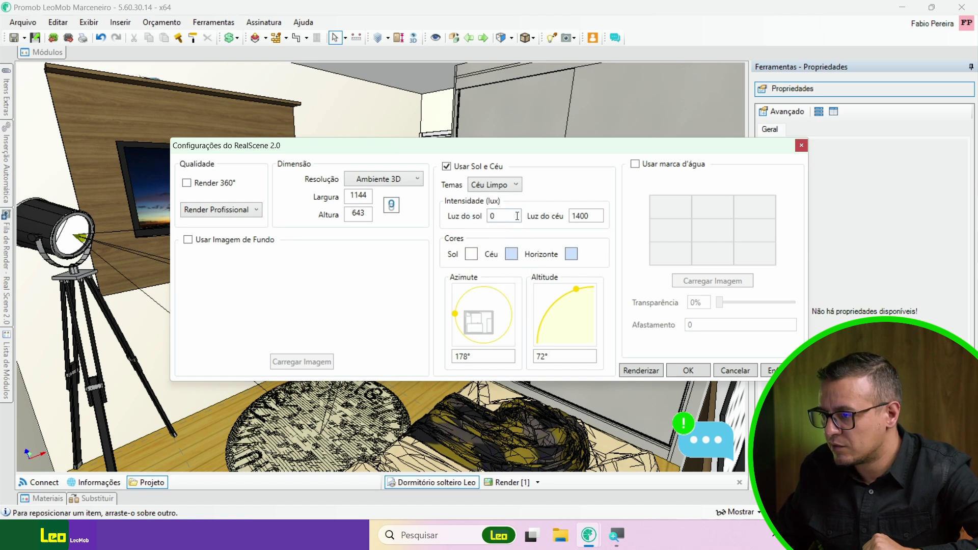
pyautogui.click(643, 371)
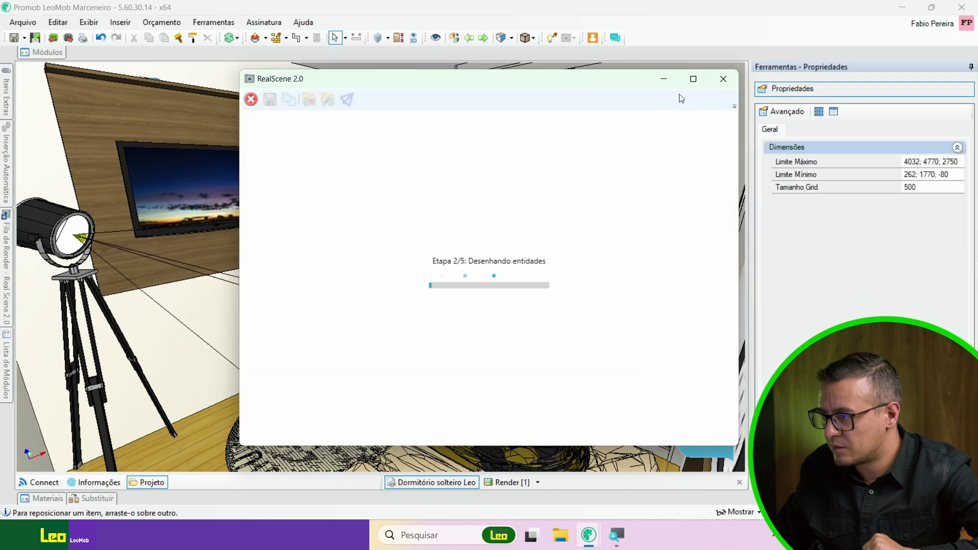
pyautogui.click(693, 79)
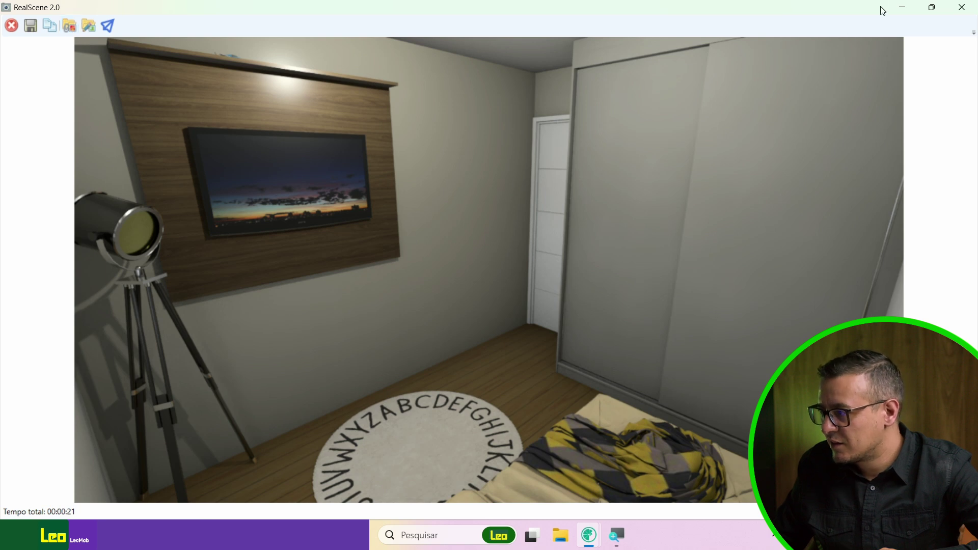
pyautogui.click(902, 8)
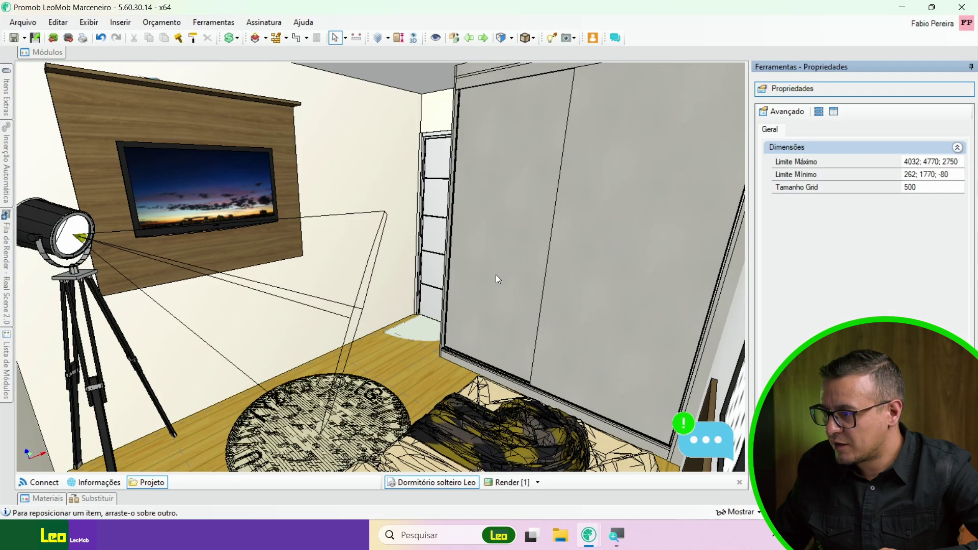
# - Open the wardrobe's sliding door nearest the room door to expose the shelves and drawers, and render the same view with RealScene 2.0
pyautogui.click(471, 260)
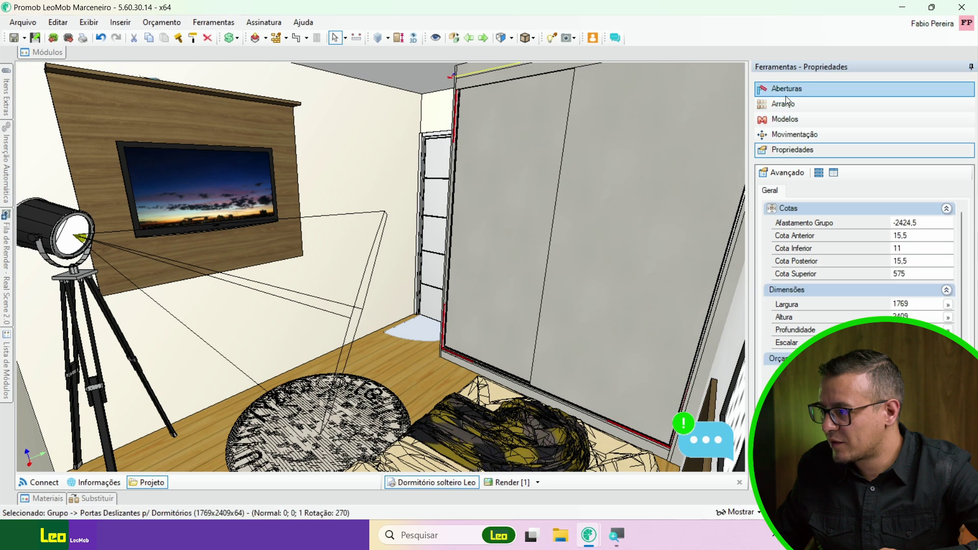
pyautogui.click(784, 88)
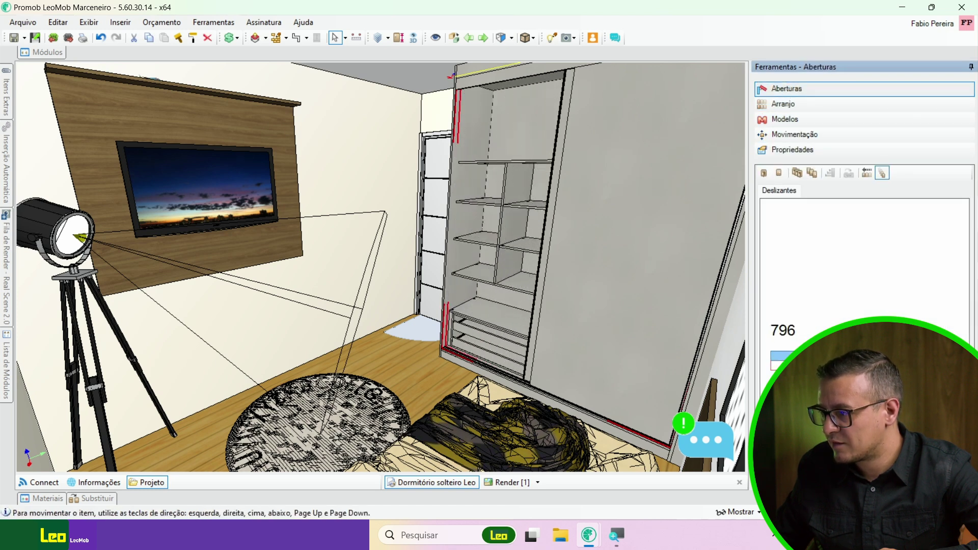
pyautogui.click(572, 41)
pyautogui.click(585, 60)
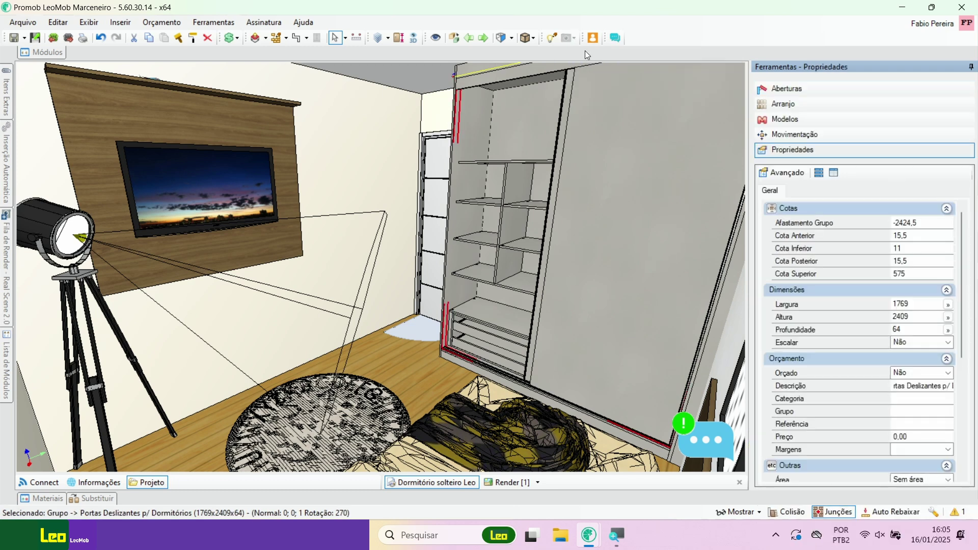
# - Compare the closed-door and open-door wardrobe renders by switching between the two RealScene 2.0 windows
pyautogui.moveTo(589, 535)
pyautogui.click(717, 471)
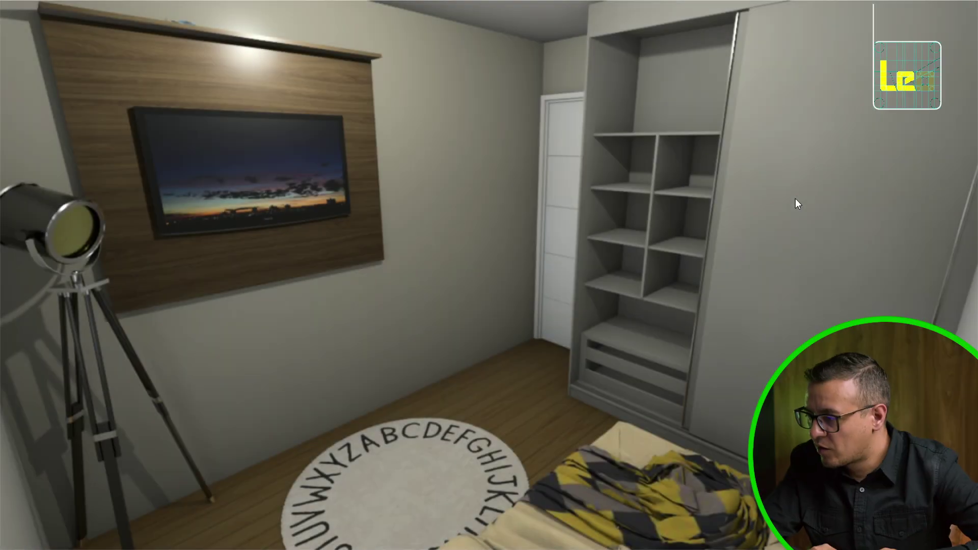
pyautogui.moveTo(607, 548)
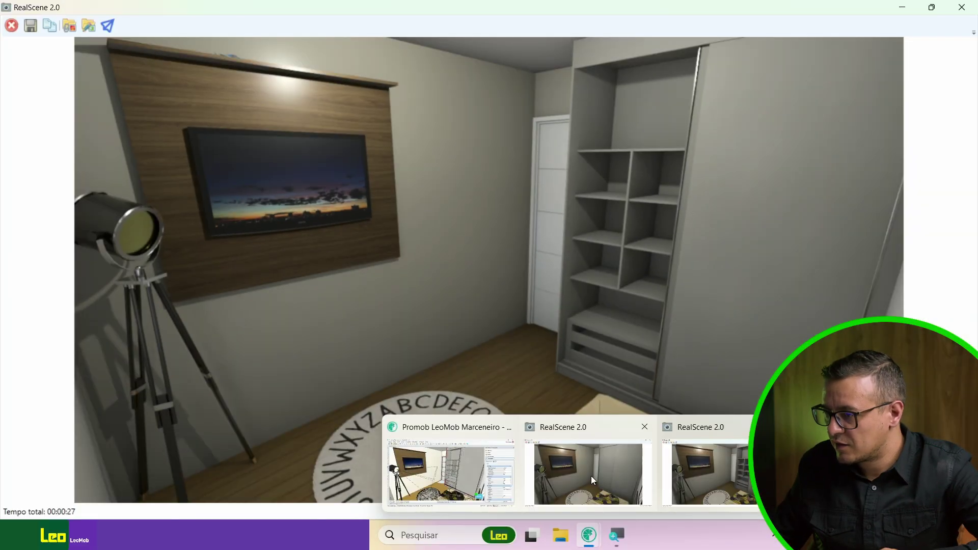
pyautogui.click(615, 520)
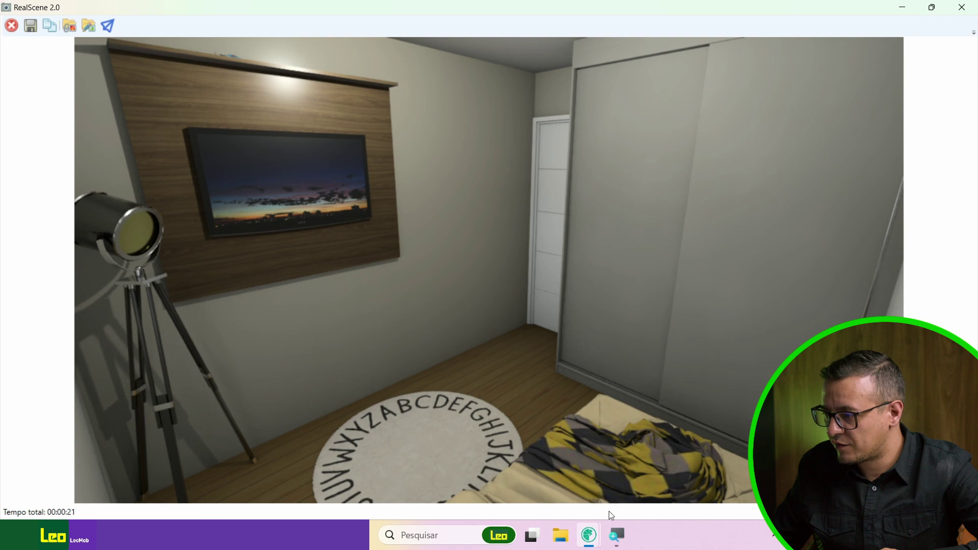
pyautogui.click(715, 471)
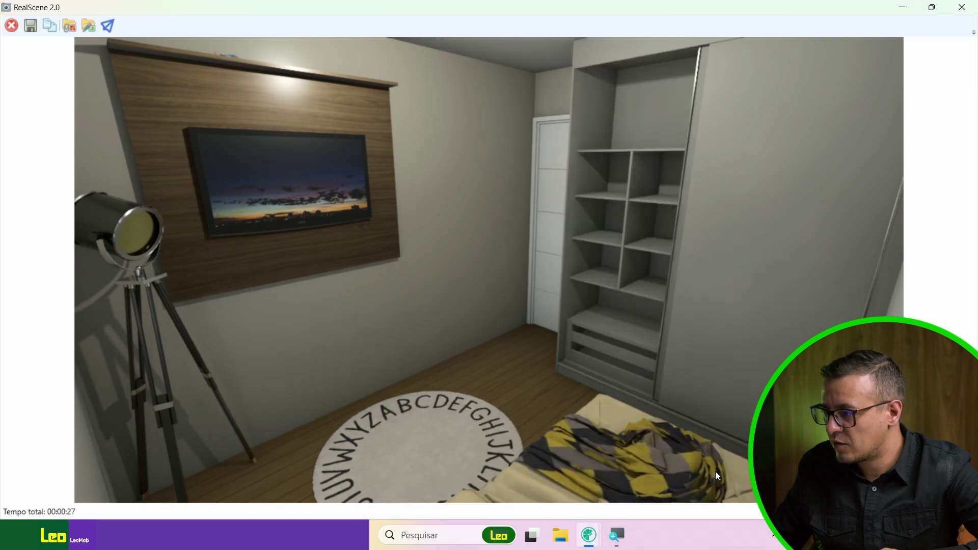
pyautogui.moveTo(596, 525)
pyautogui.click(578, 479)
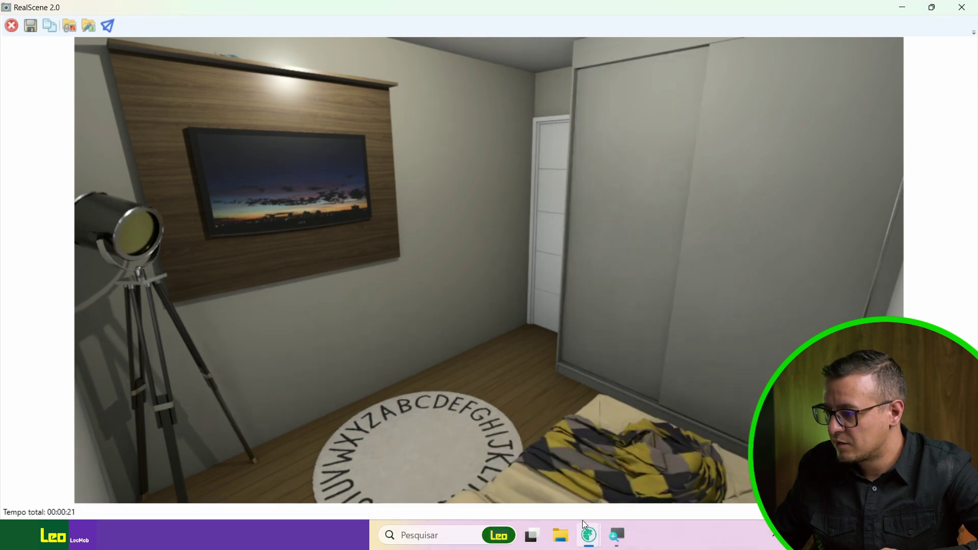
pyautogui.moveTo(588, 541)
pyautogui.click(711, 476)
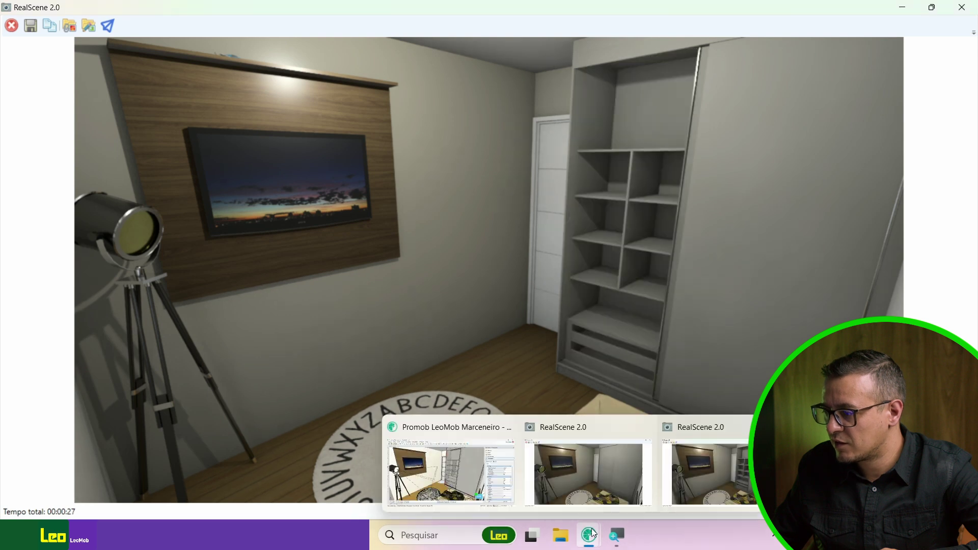
pyautogui.click(583, 478)
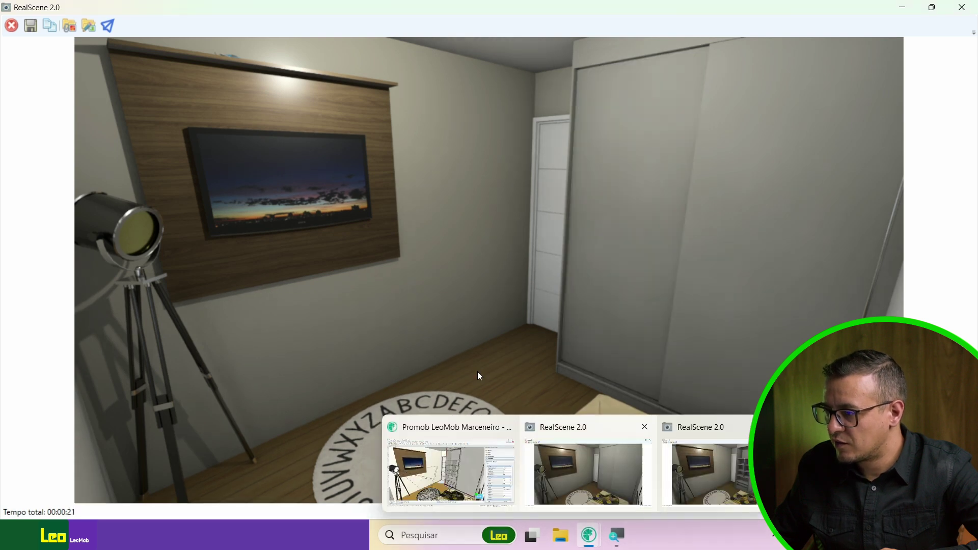